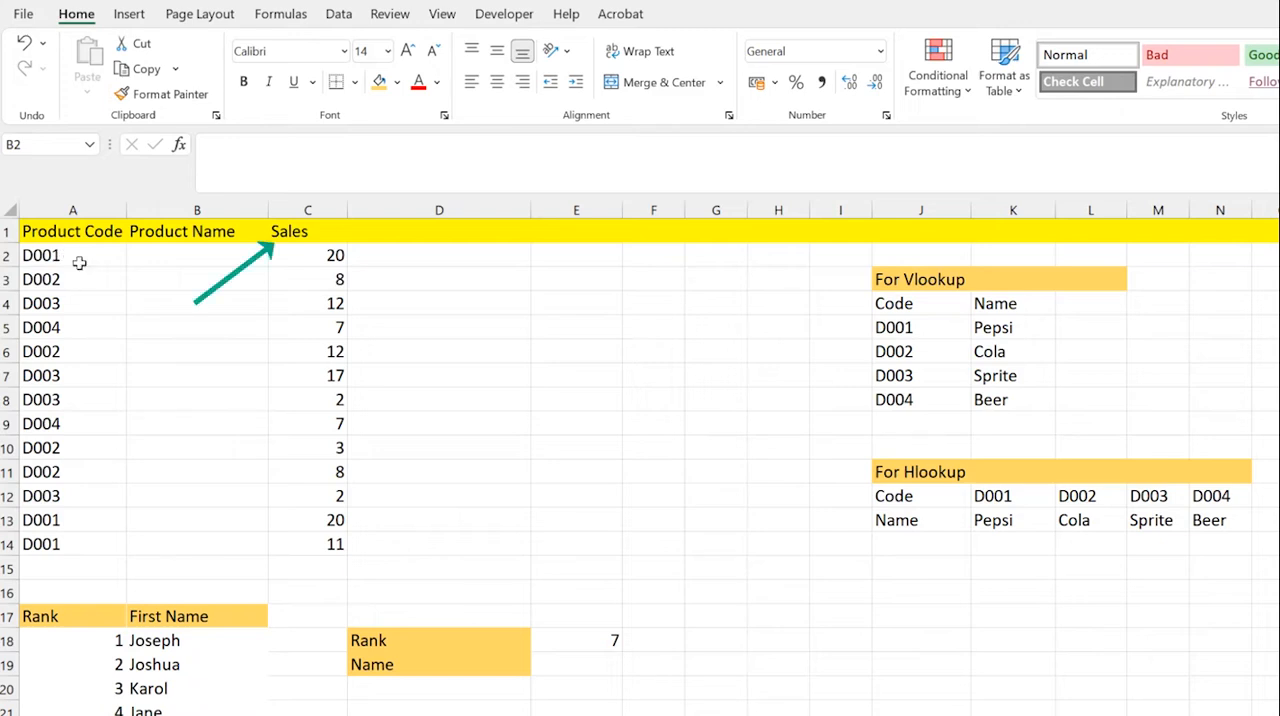
drag(189, 257, 205, 546)
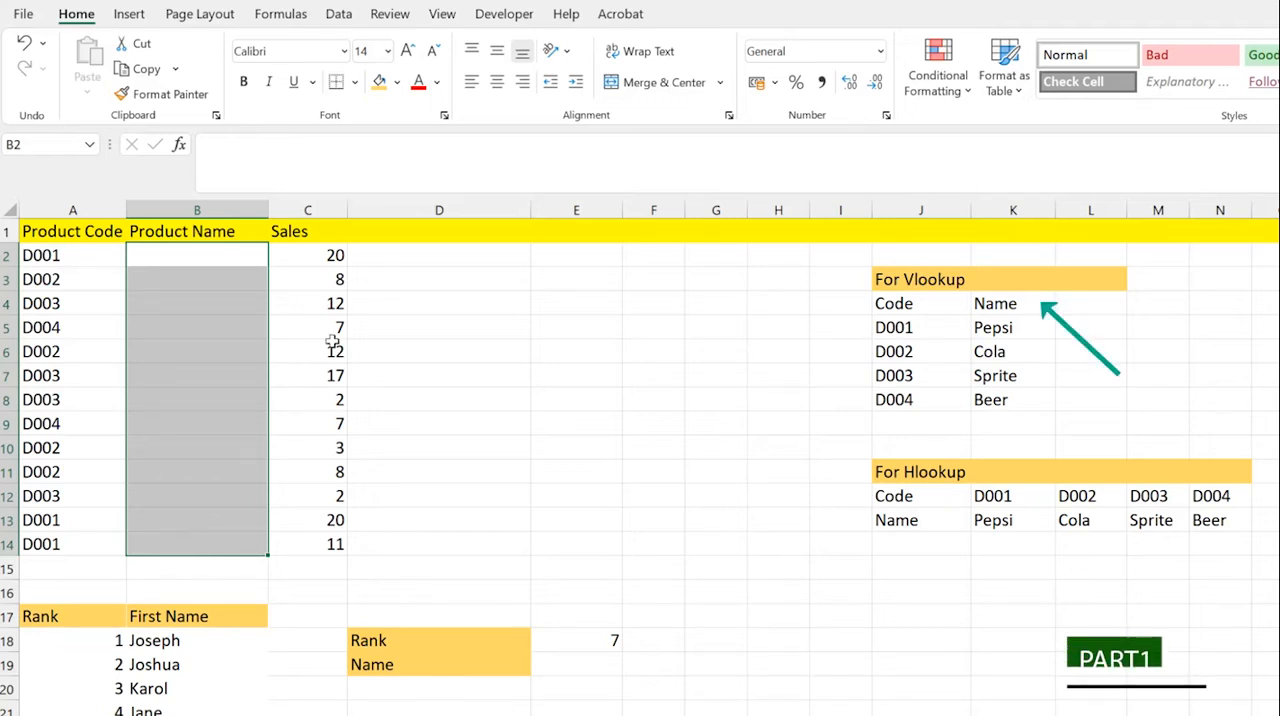
drag(329, 257, 337, 438)
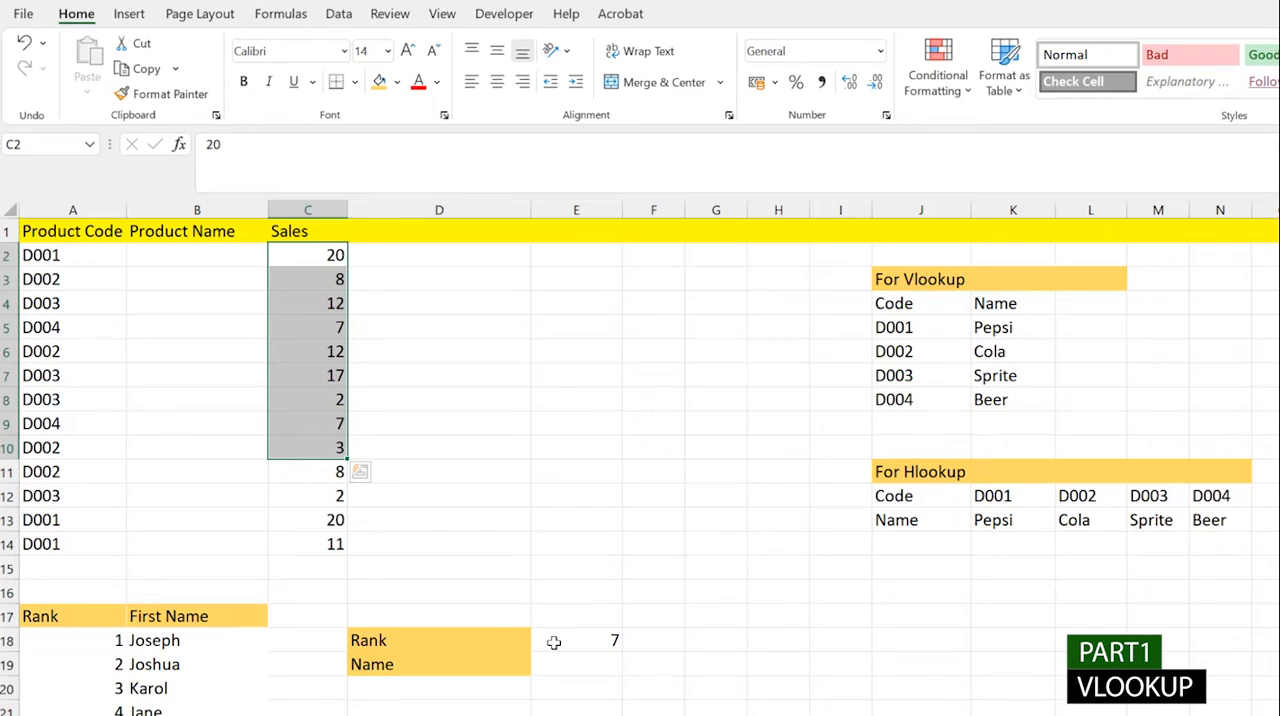
click(208, 251)
text(=)
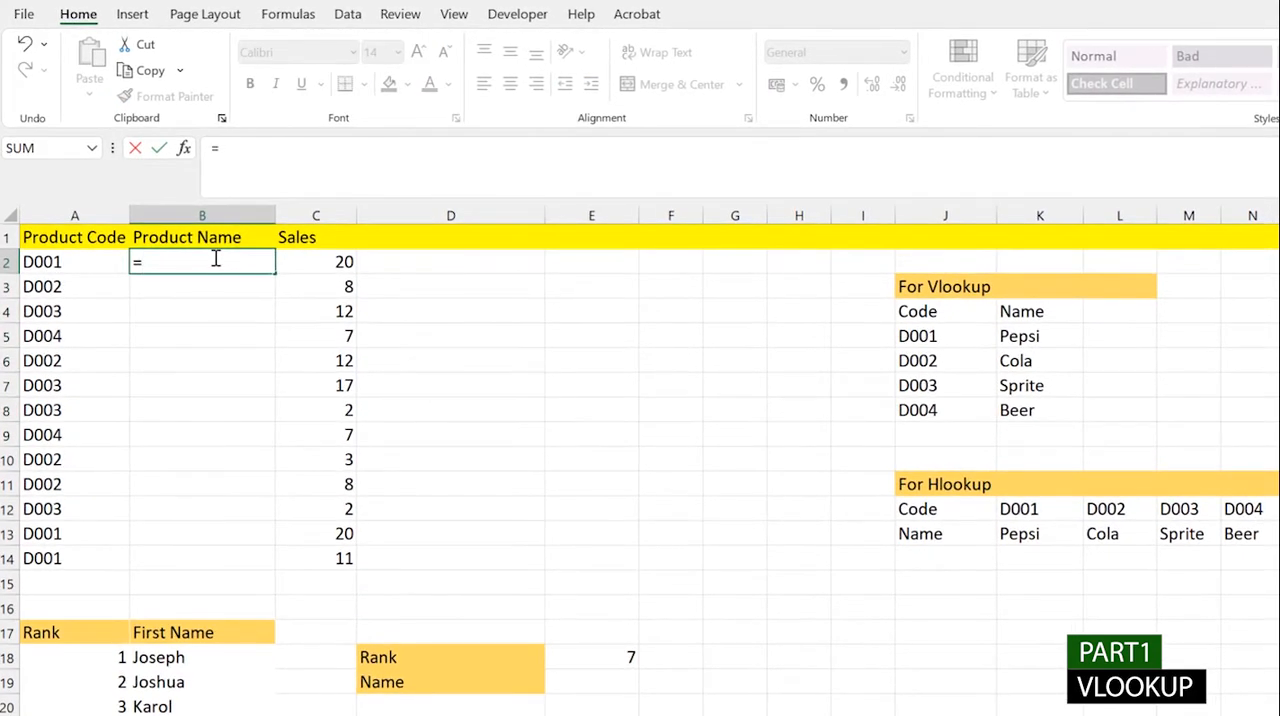
text(vl)
key(Tab)
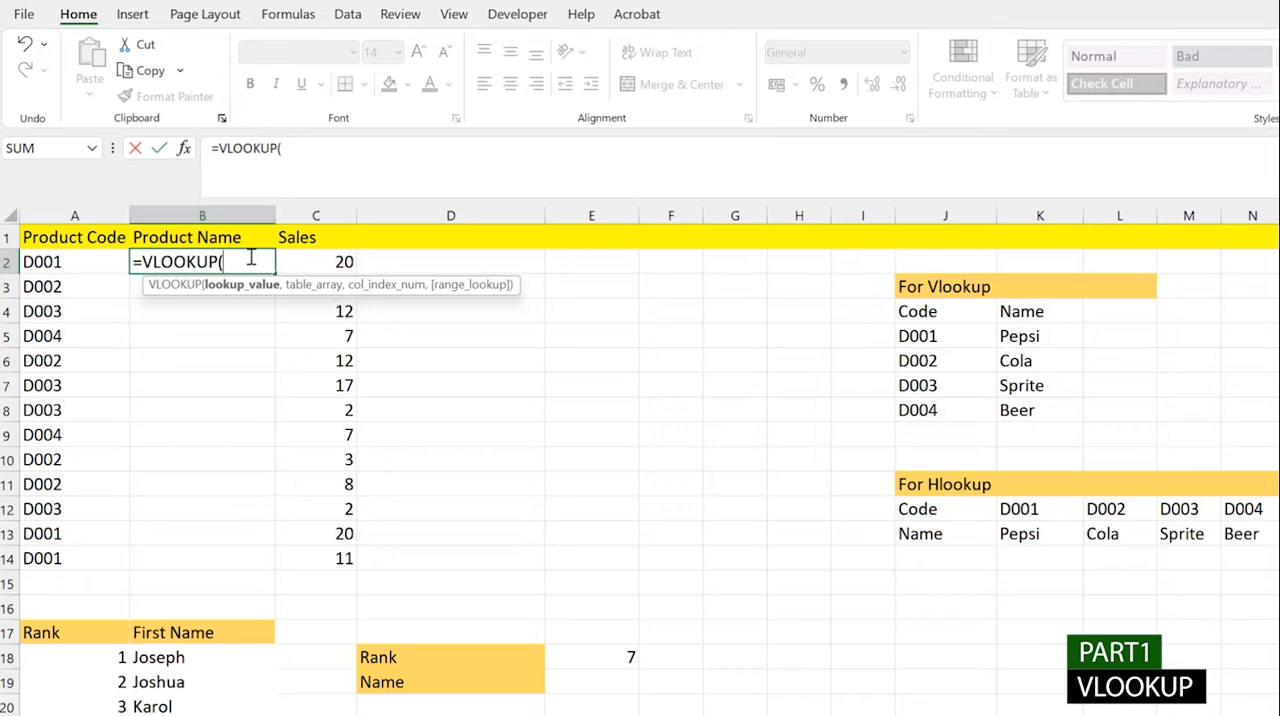
key(Escape)
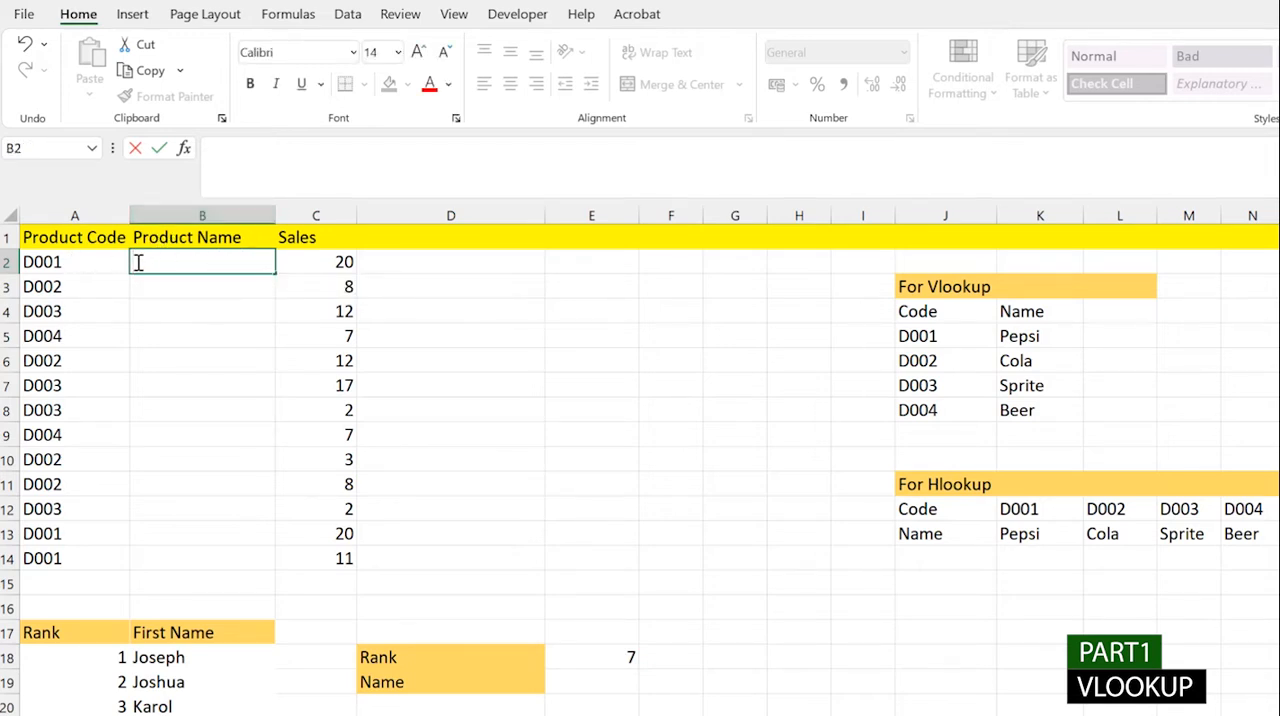
- Examine the product codes, the empty Product Name cells and the code-to-name table under For Vlookup
drag(60, 270, 257, 565)
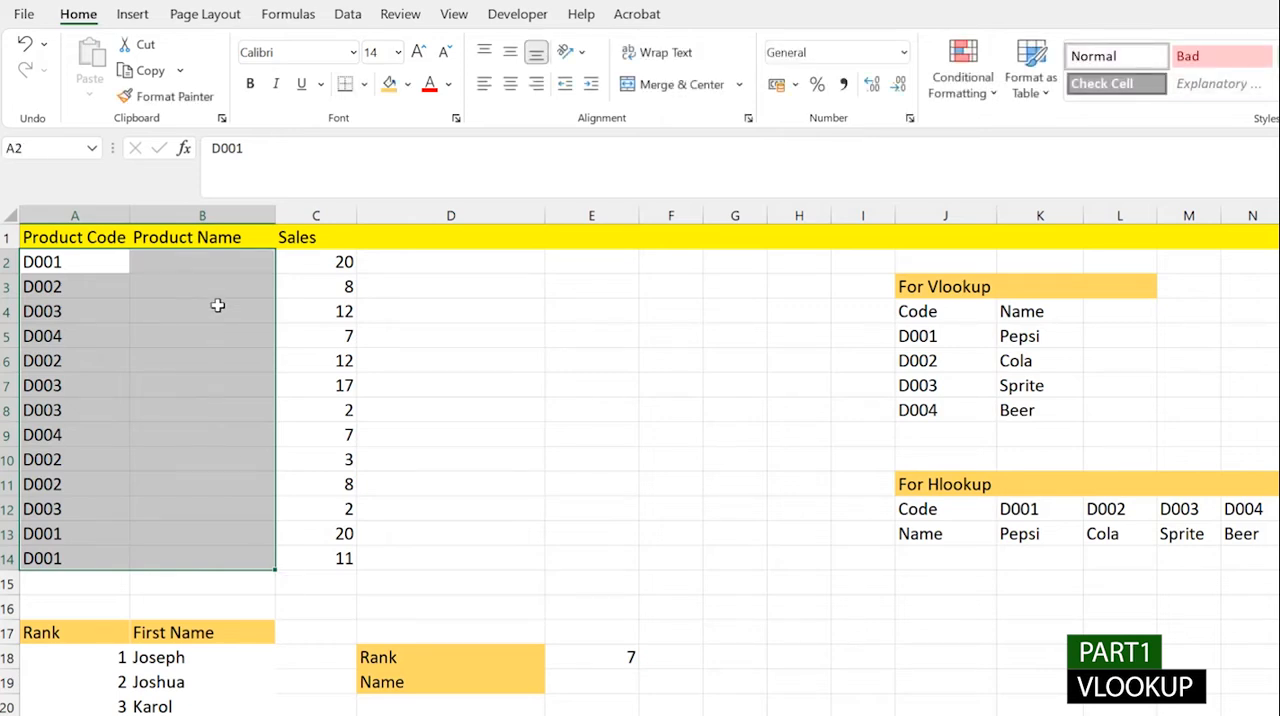
click(227, 263)
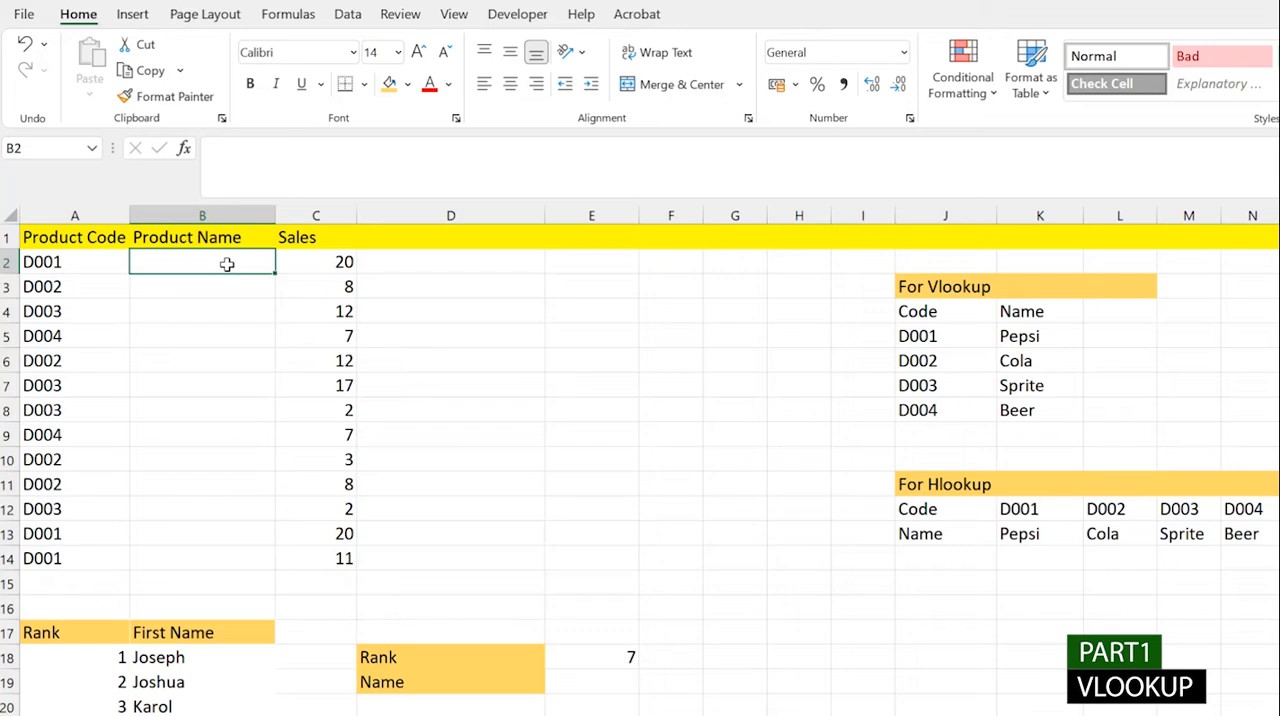
drag(86, 263, 86, 289)
click(80, 282)
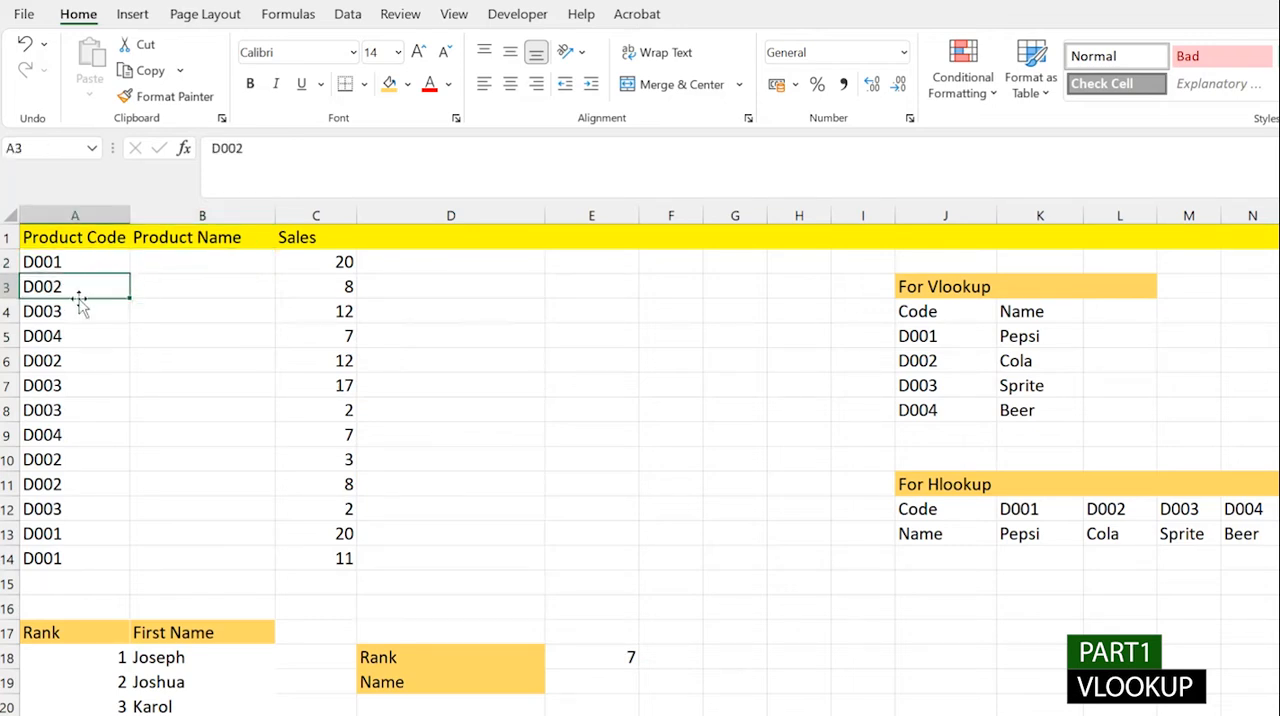
click(67, 368)
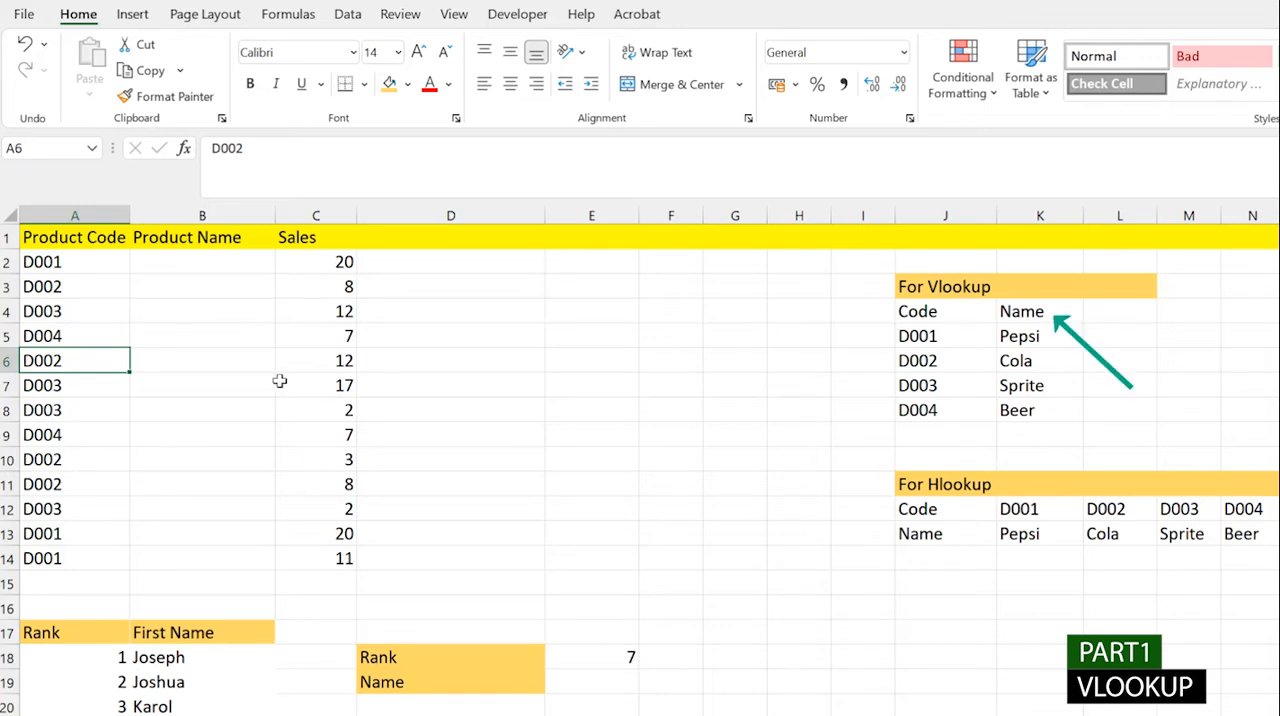
click(185, 264)
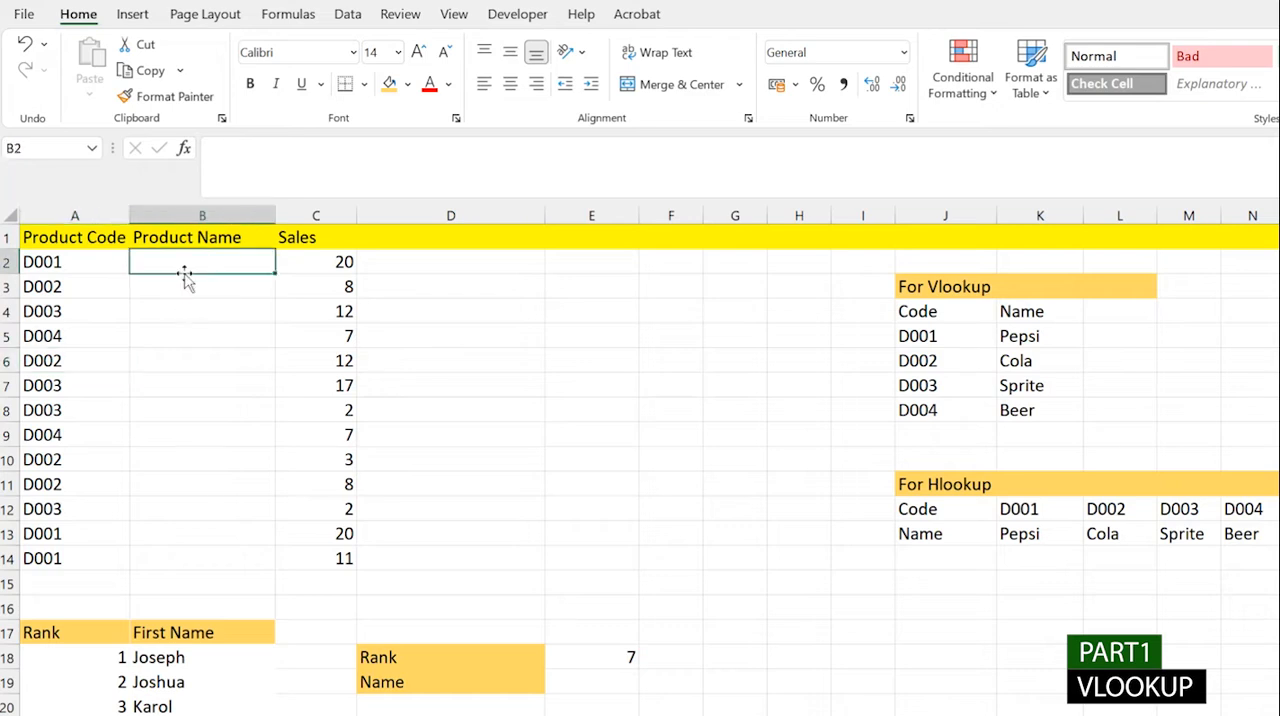
click(70, 268)
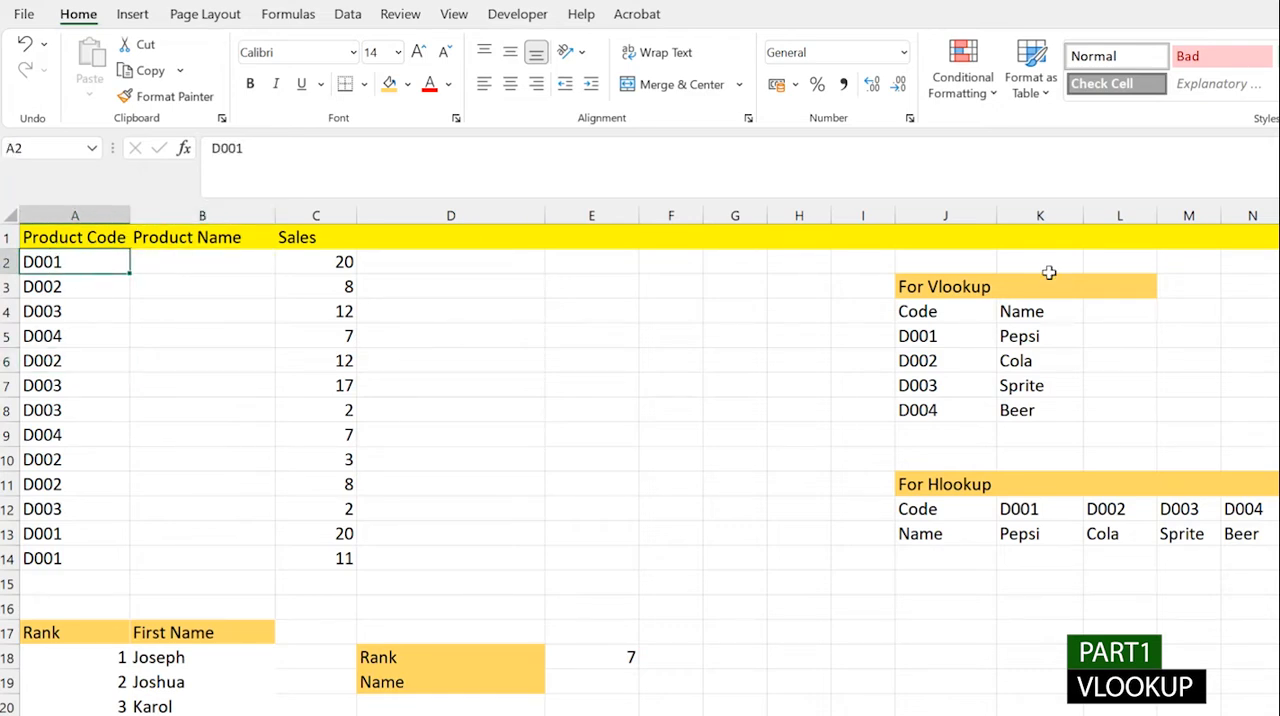
click(908, 314)
drag(908, 314, 1029, 314)
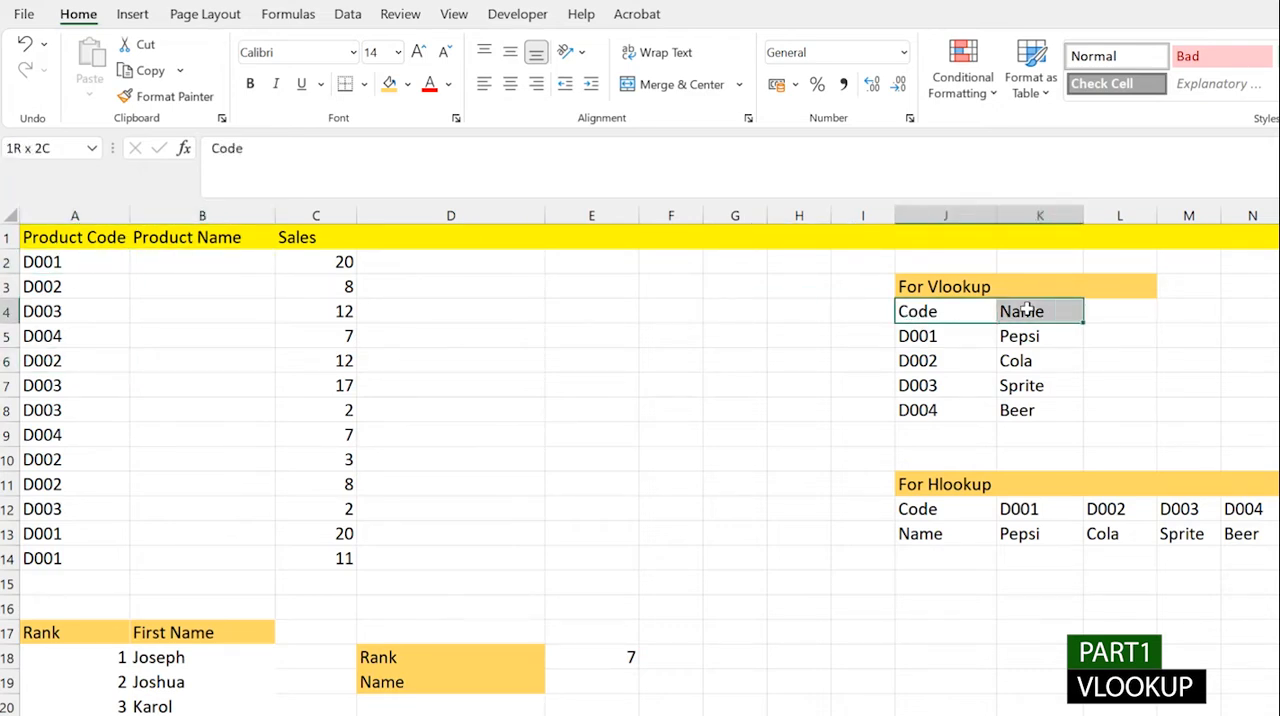
drag(910, 314, 943, 382)
click(1017, 314)
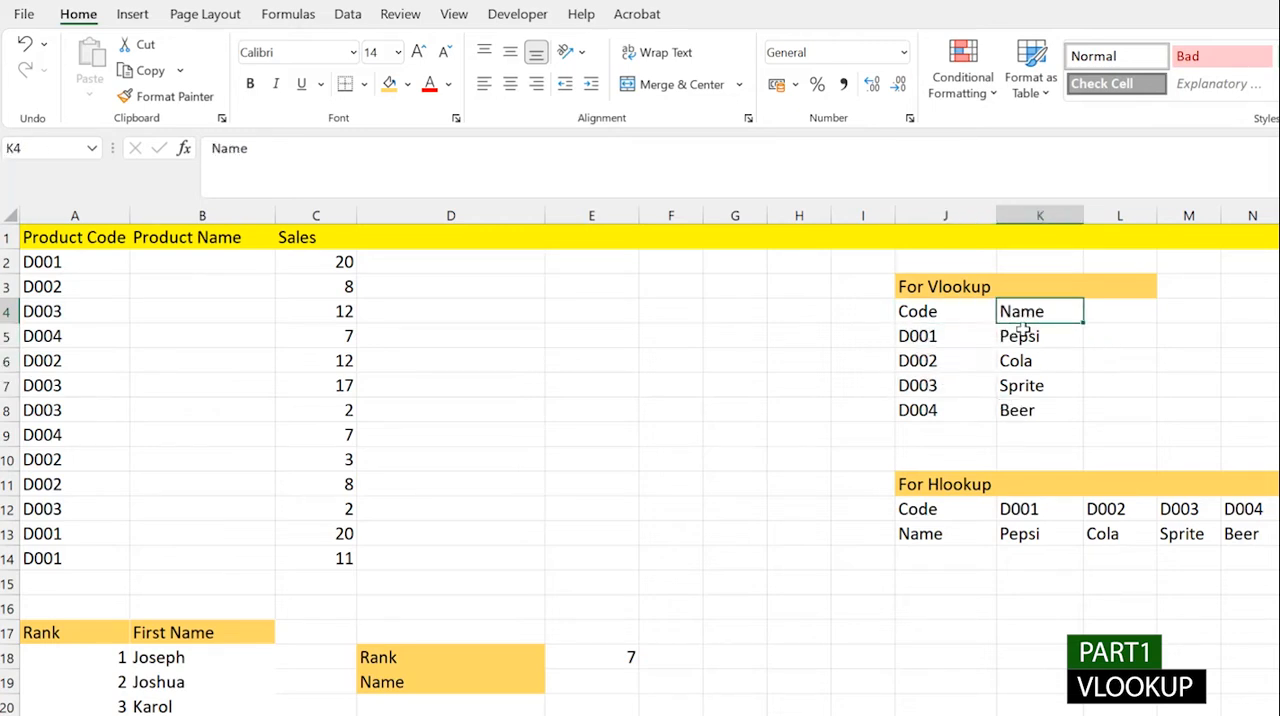
drag(1018, 336, 1032, 407)
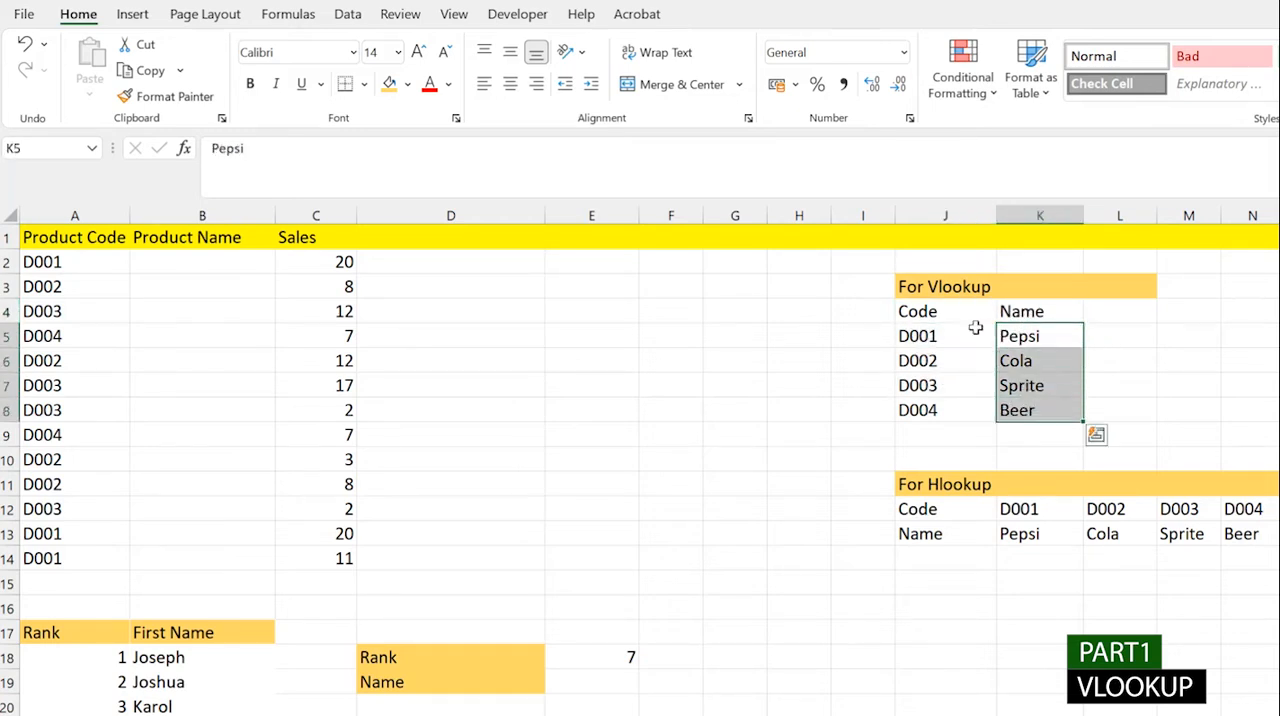
- Start a VLOOKUP formula in B2 with the product code in A2 as the lookup value
click(172, 262)
double_click(172, 262)
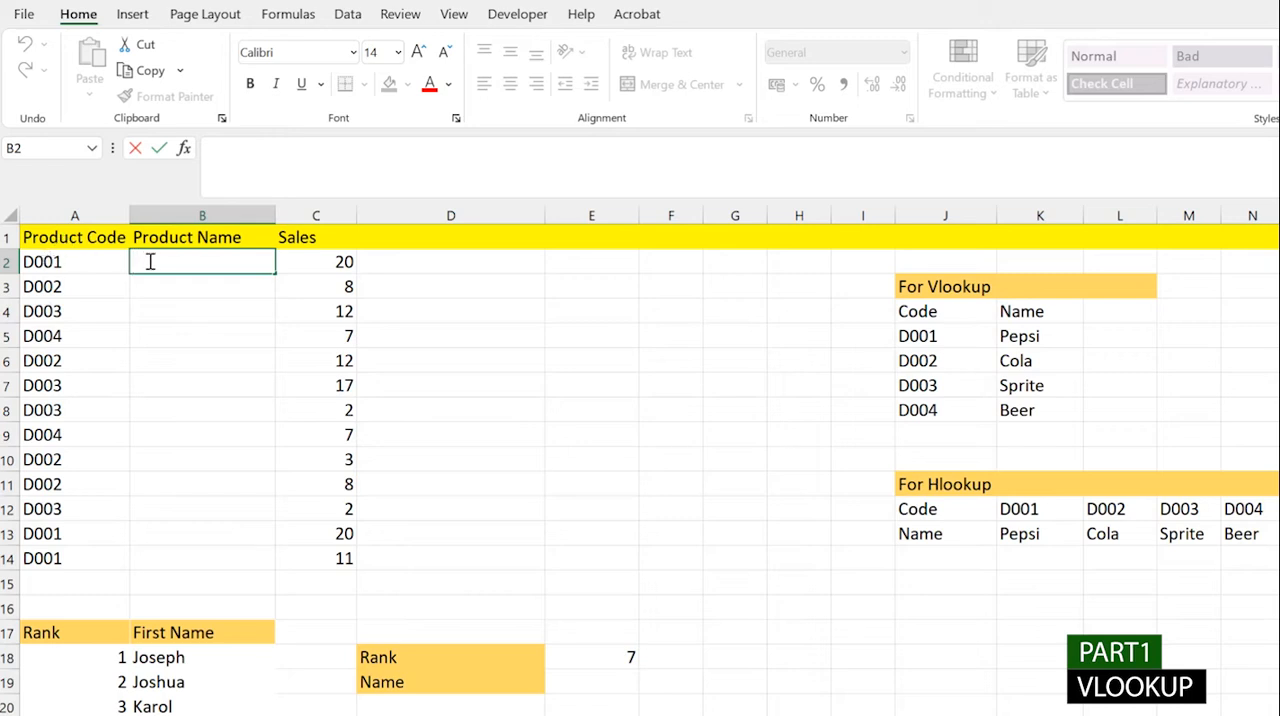
text(=VLOO)
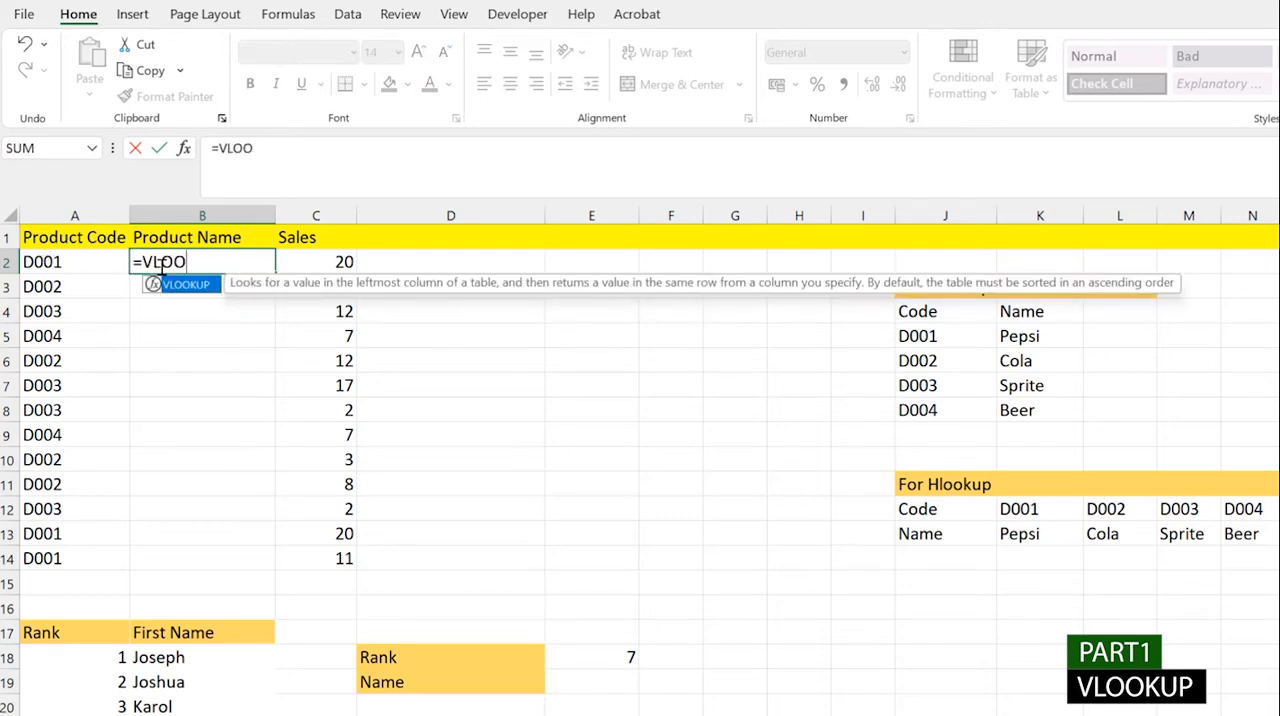
key(Tab)
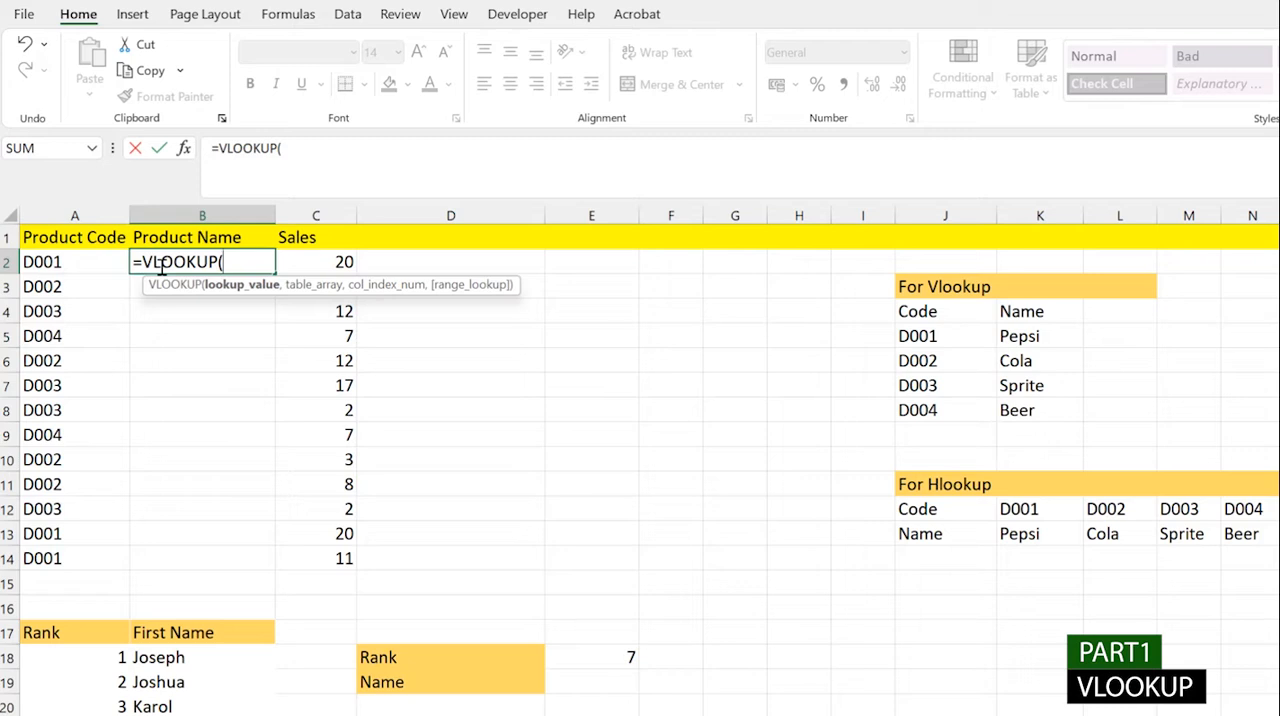
click(67, 261)
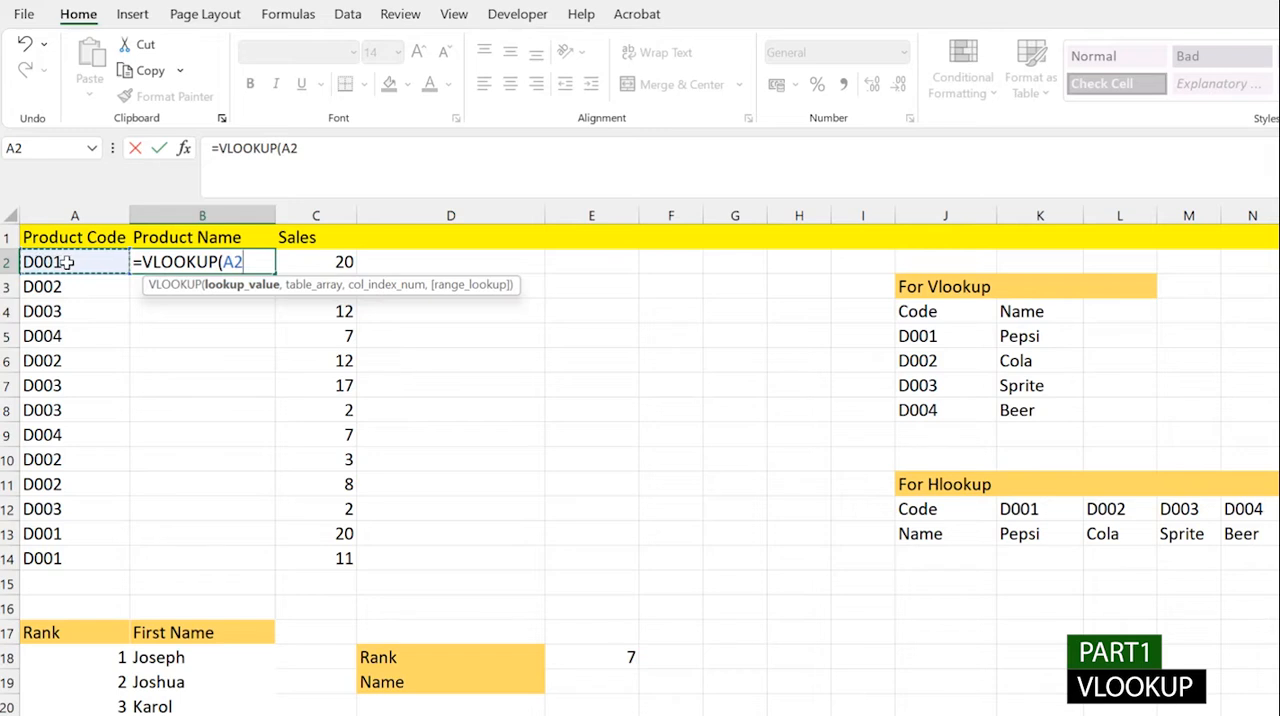
text(,)
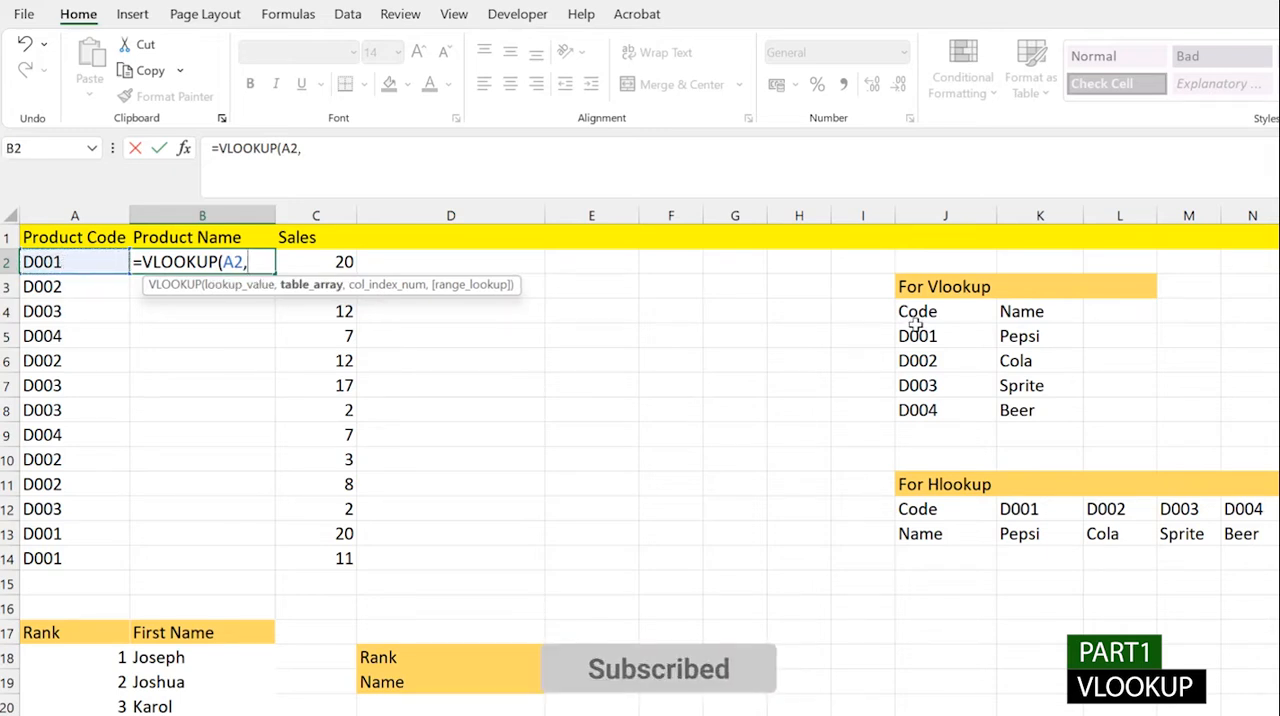
drag(917, 336, 1075, 412)
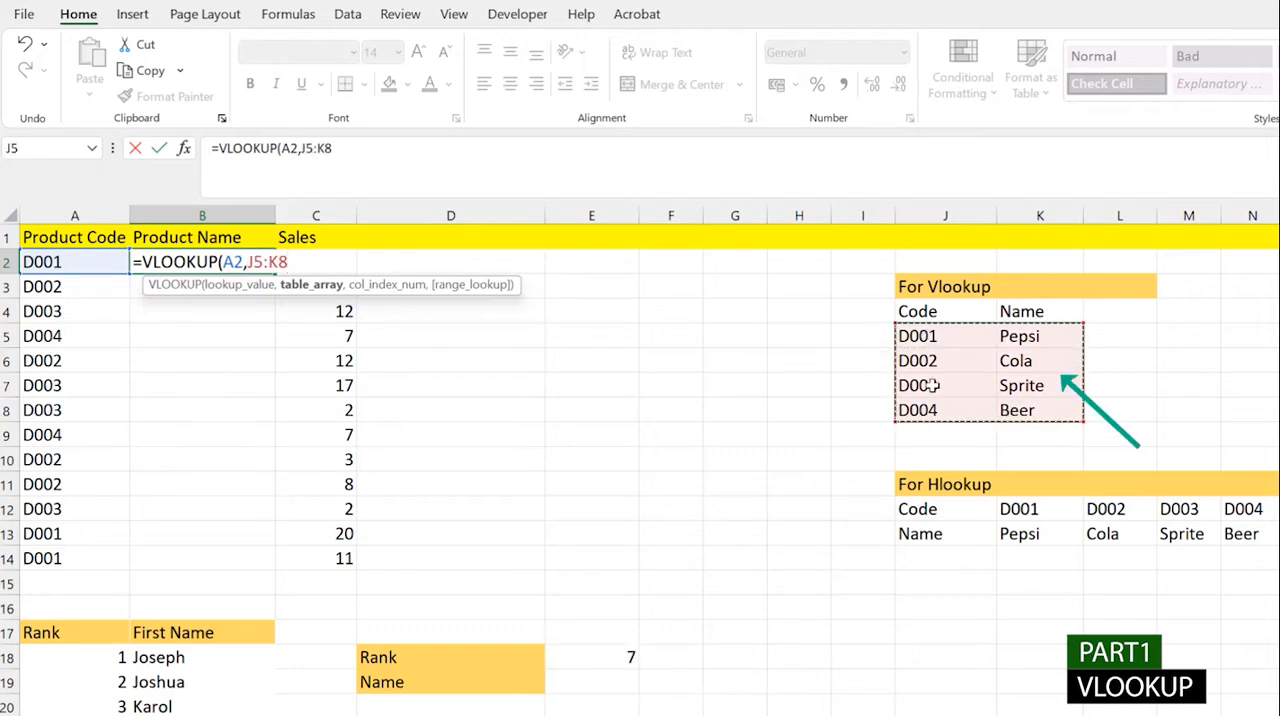
key(BackSpace)
key(BackSpace)
key(BackSpace)
key(BackSpace)
key(BackSpace)
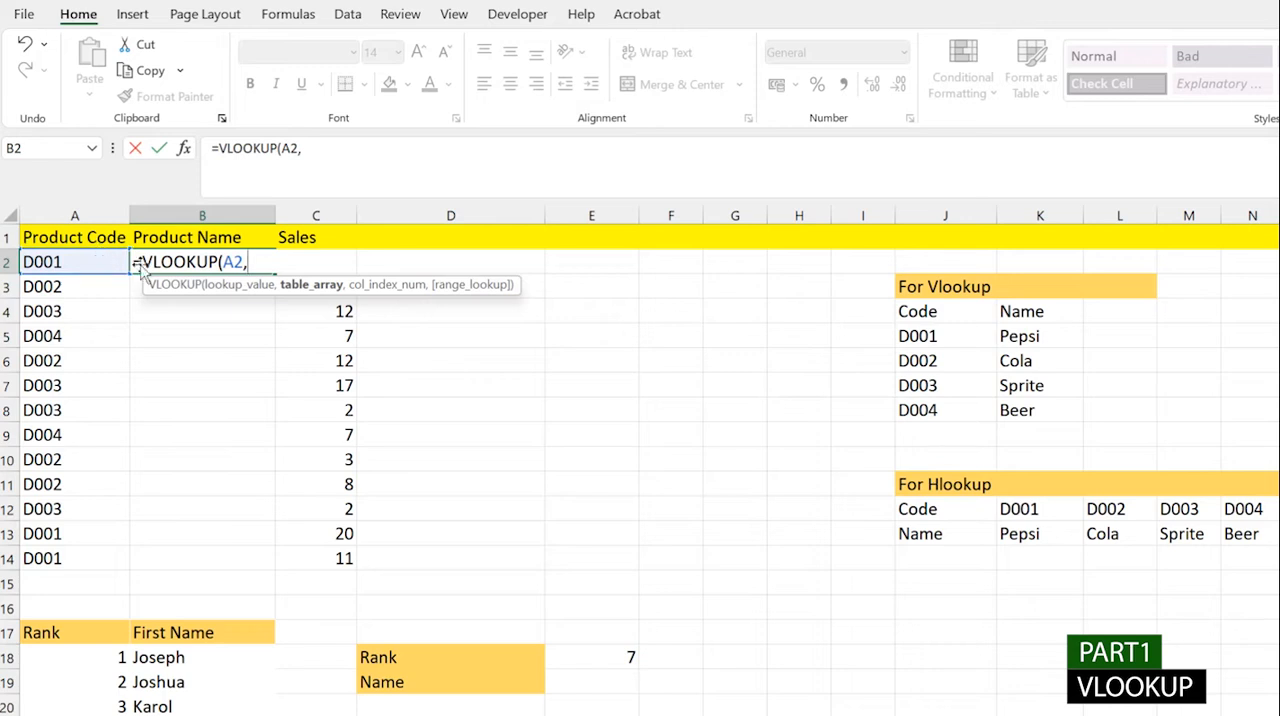
- Complete the VLOOKUP in B2 with table array J5:K8, column index 2 and FALSE for an exact match
drag(945, 336, 1022, 425)
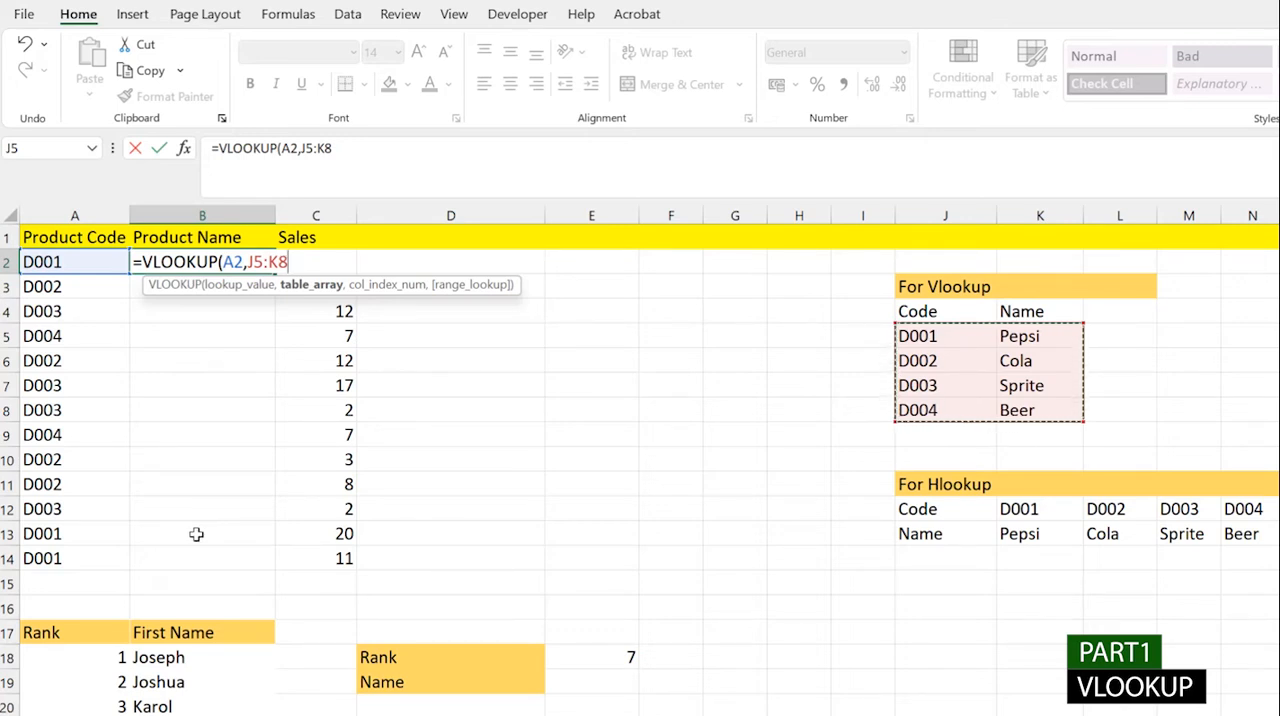
text(,)
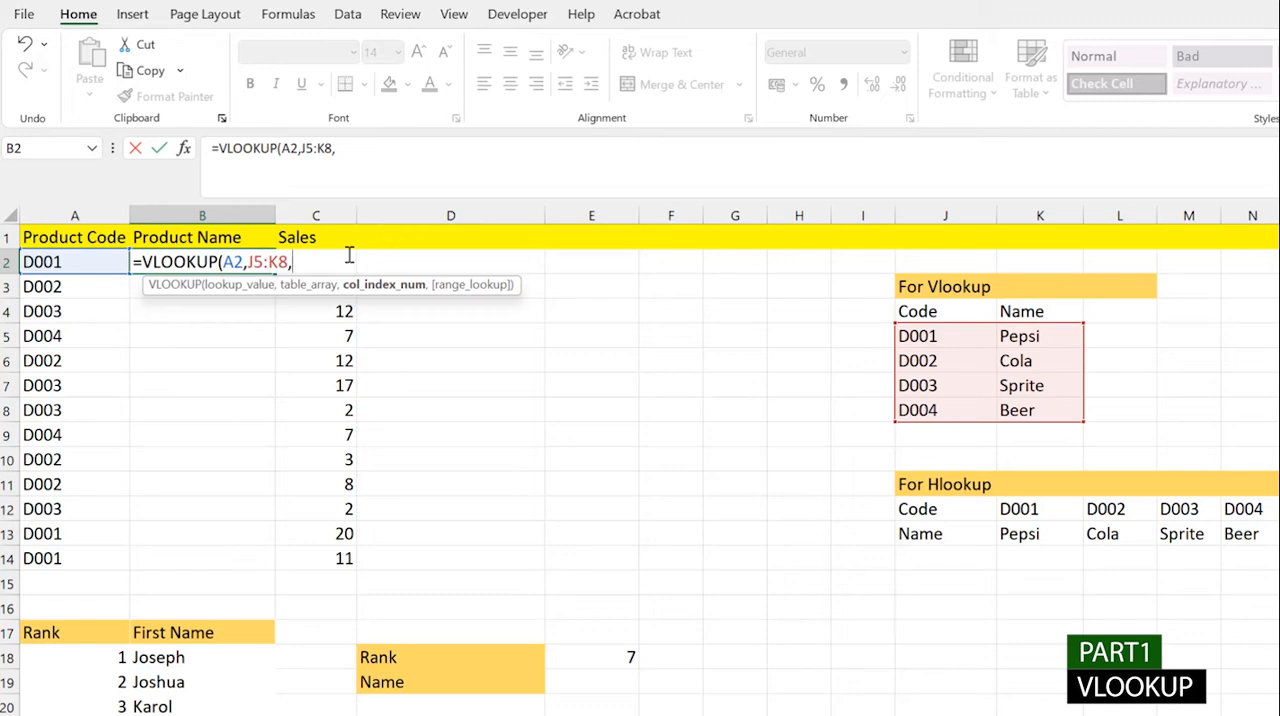
text(2,)
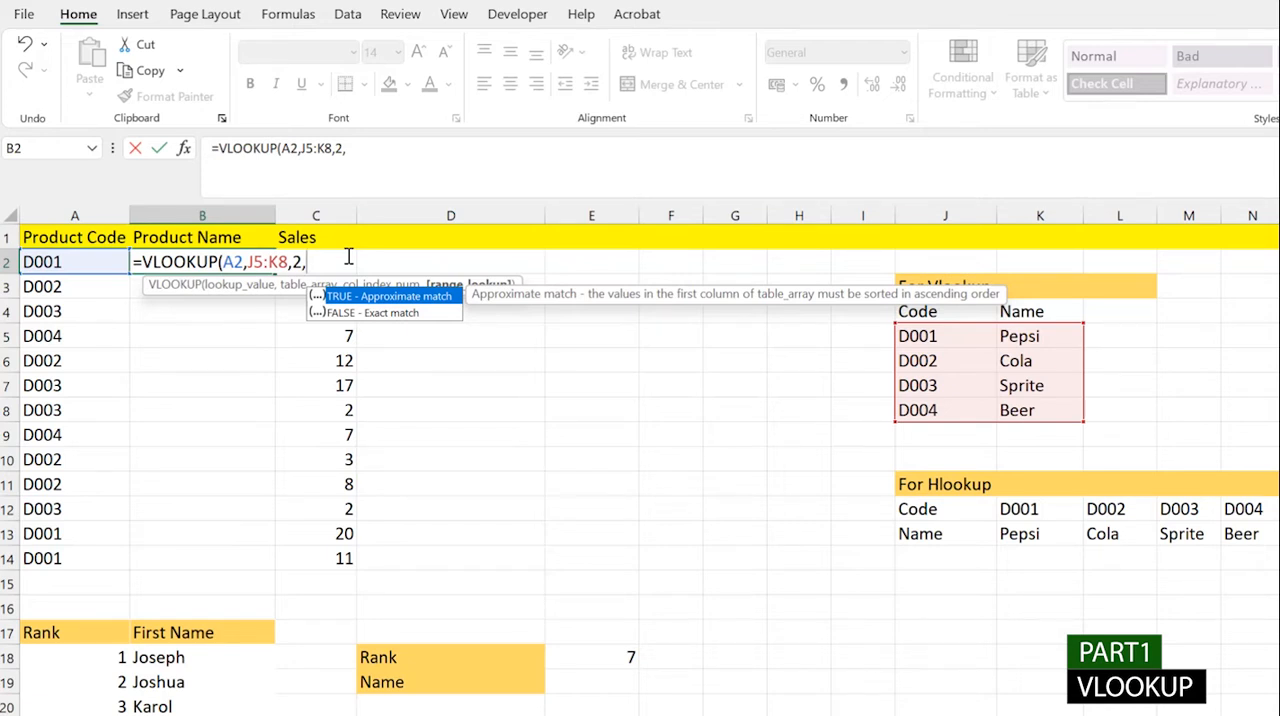
key(Down)
key(Tab)
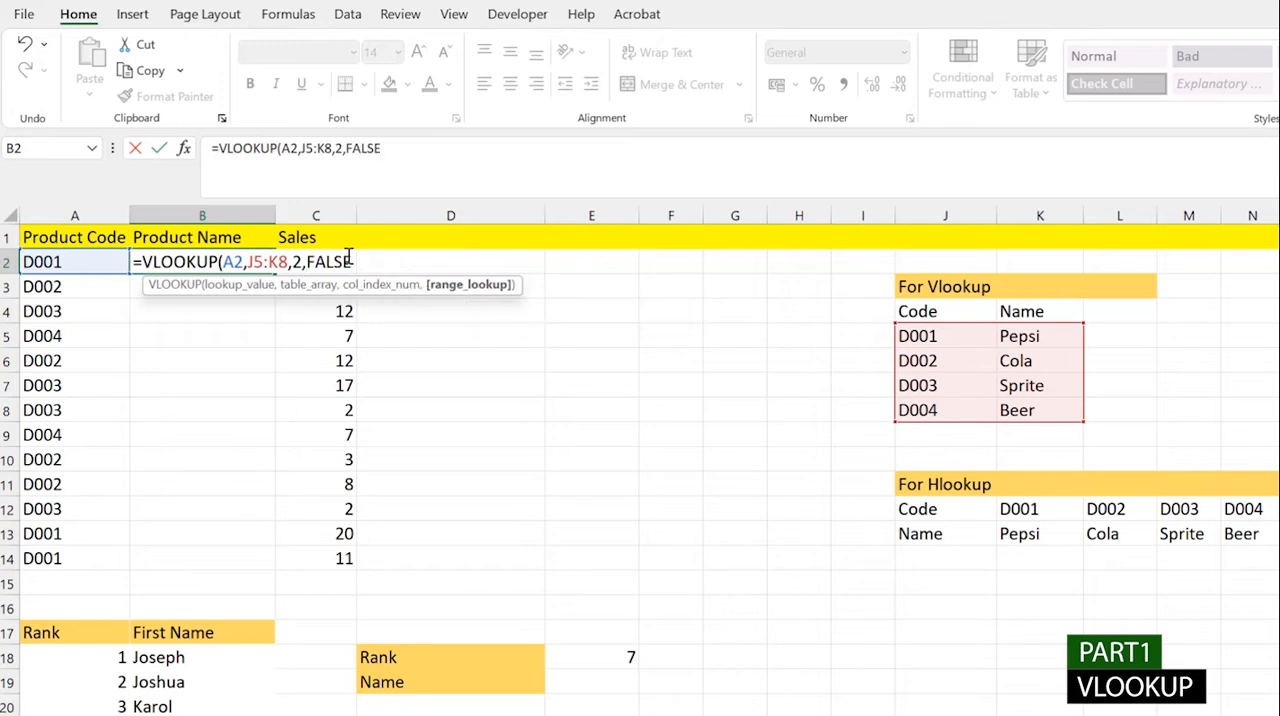
text())
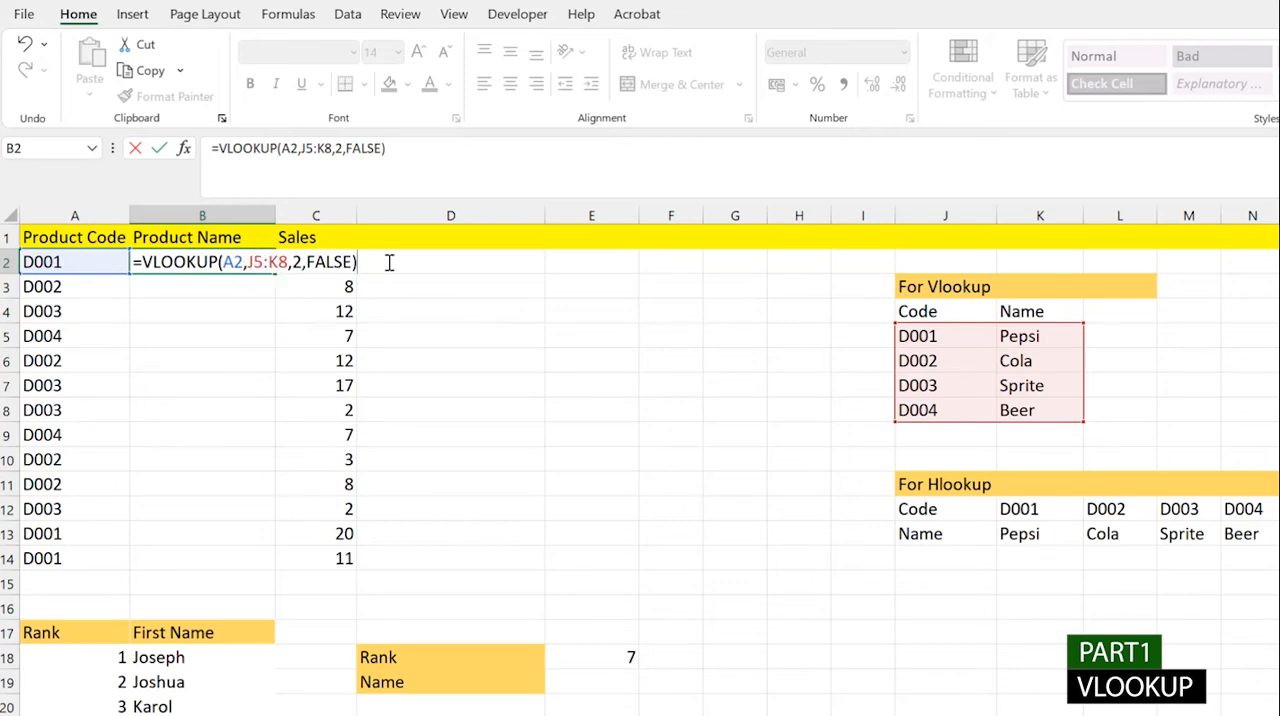
key(Return)
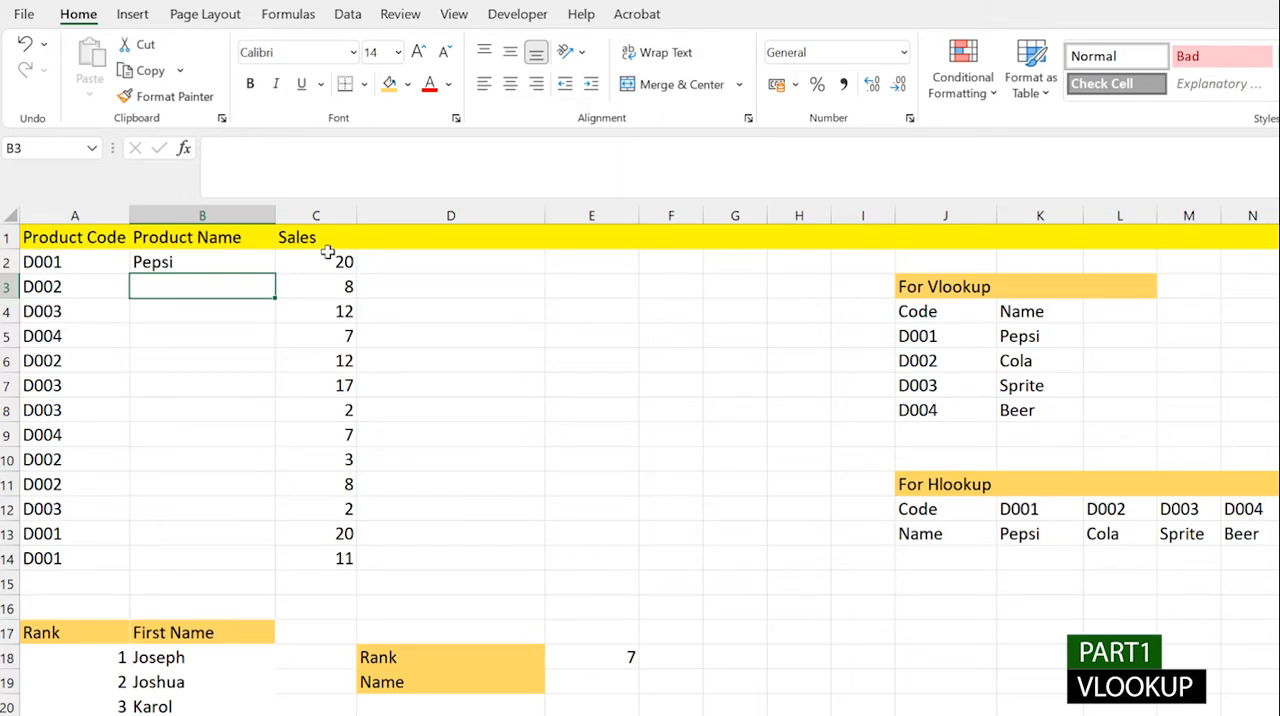
- Fill the VLOOKUP formula from B2 down the Product Name column through B14
click(266, 258)
double_click(279, 278)
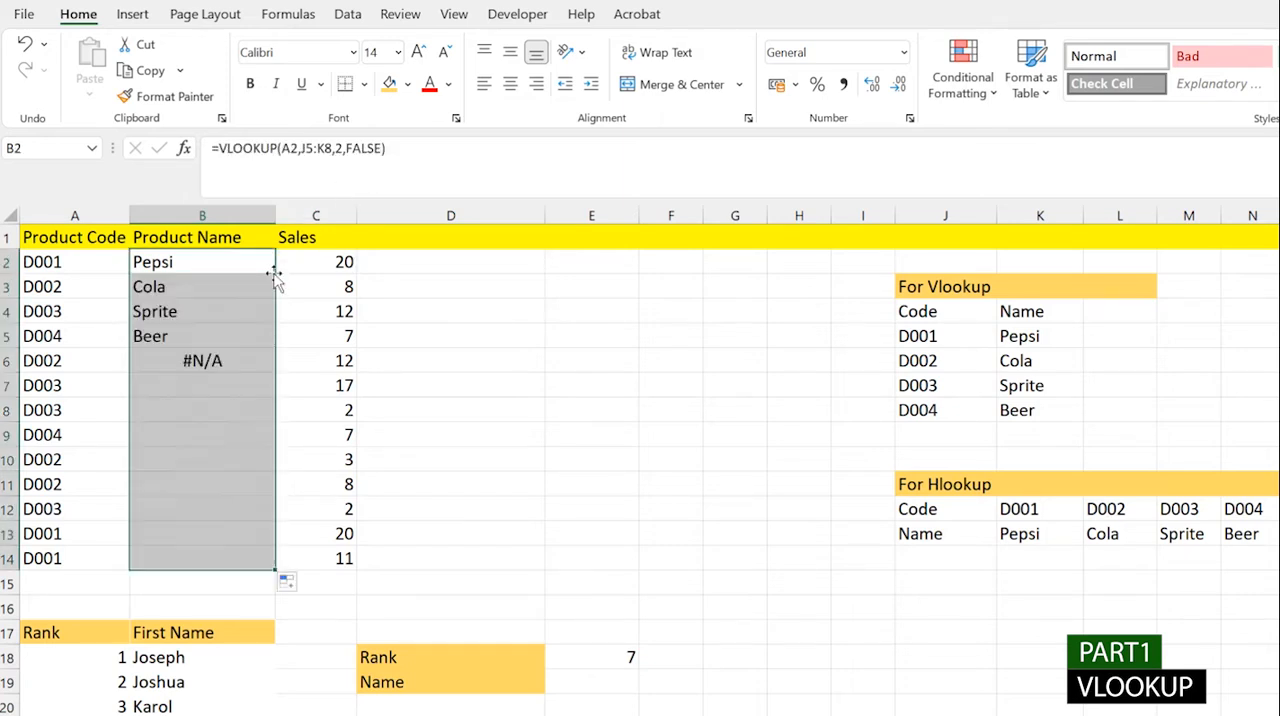
- Examine the table array references in the copied VLOOKUP formulas in B6 through B8
click(228, 361)
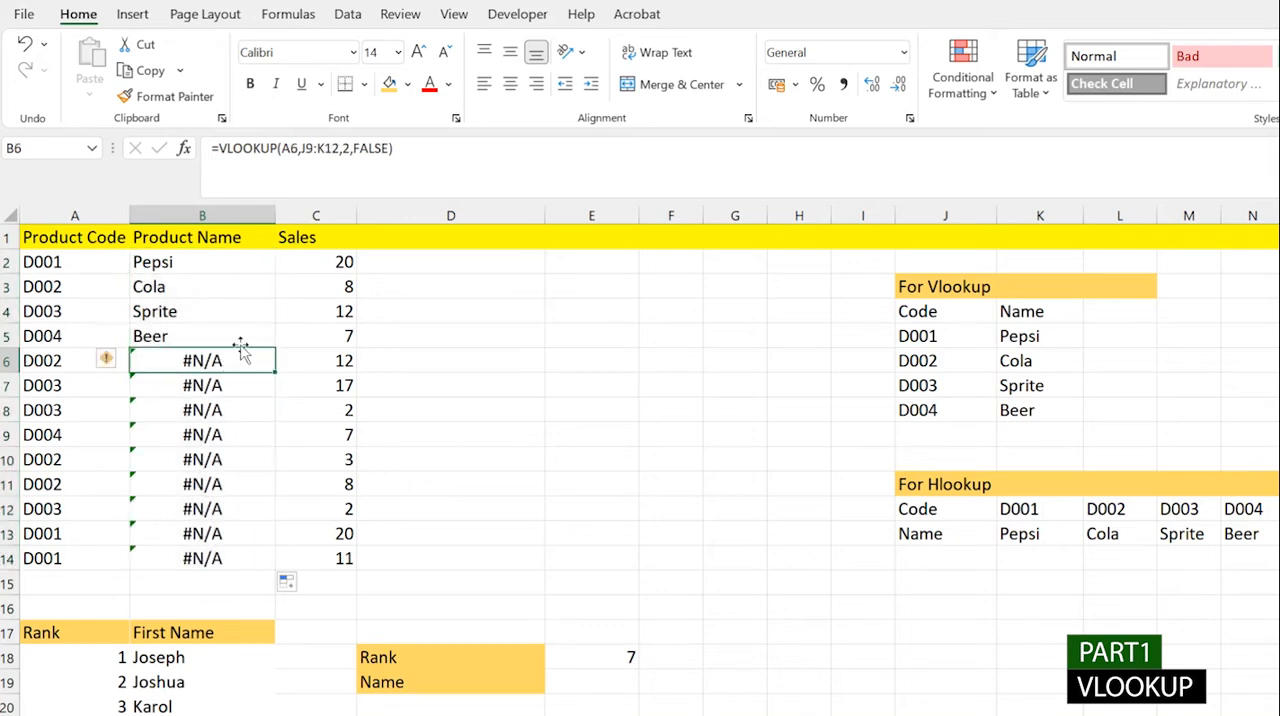
click(213, 409)
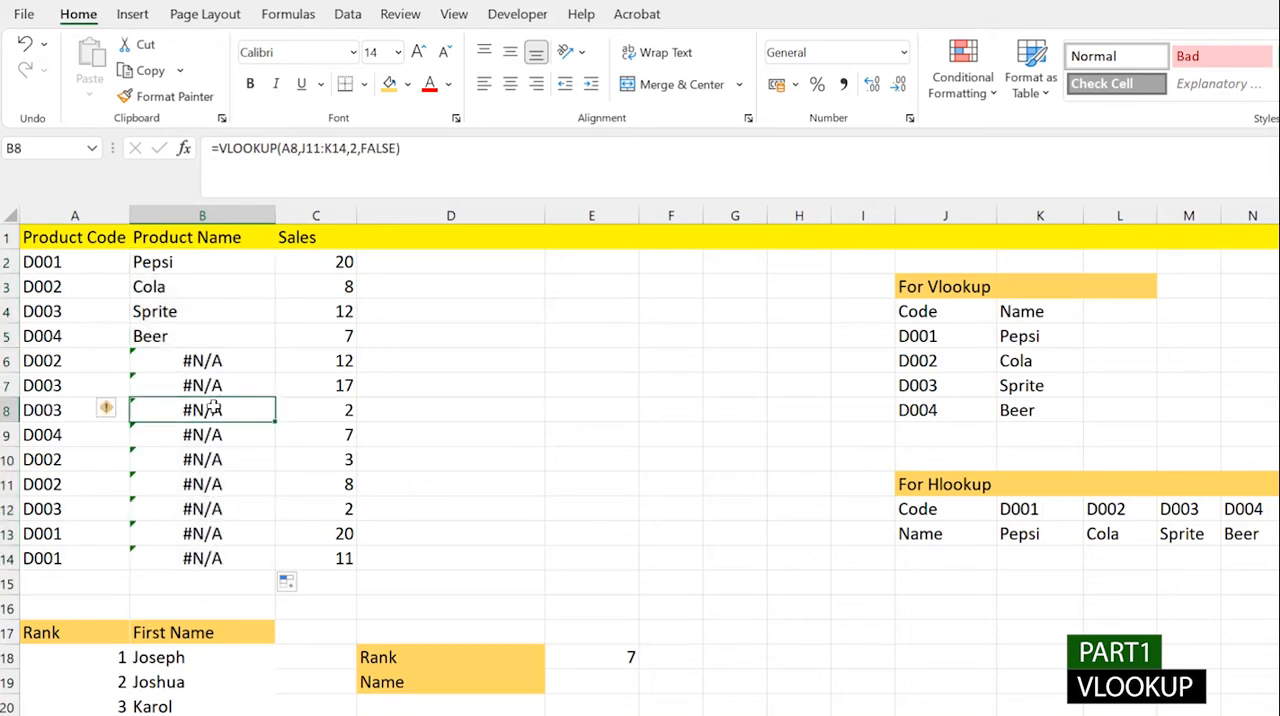
click(212, 364)
click(210, 380)
click(210, 362)
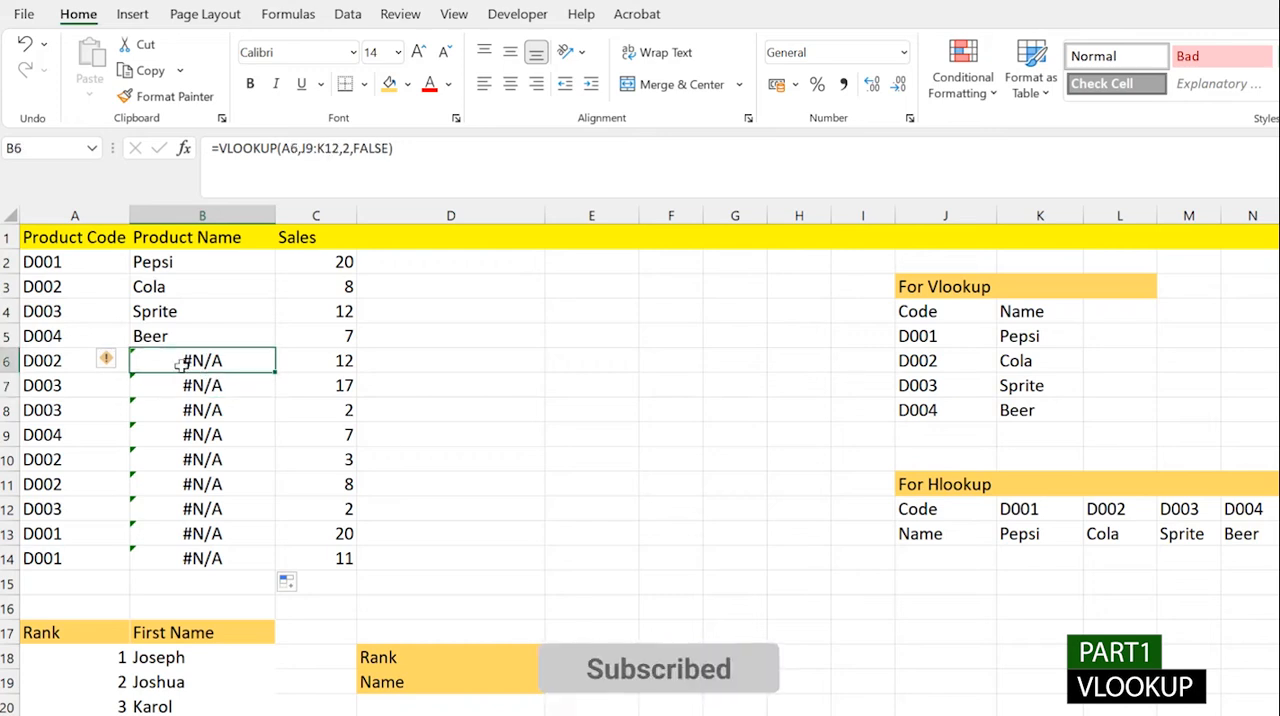
click(319, 148)
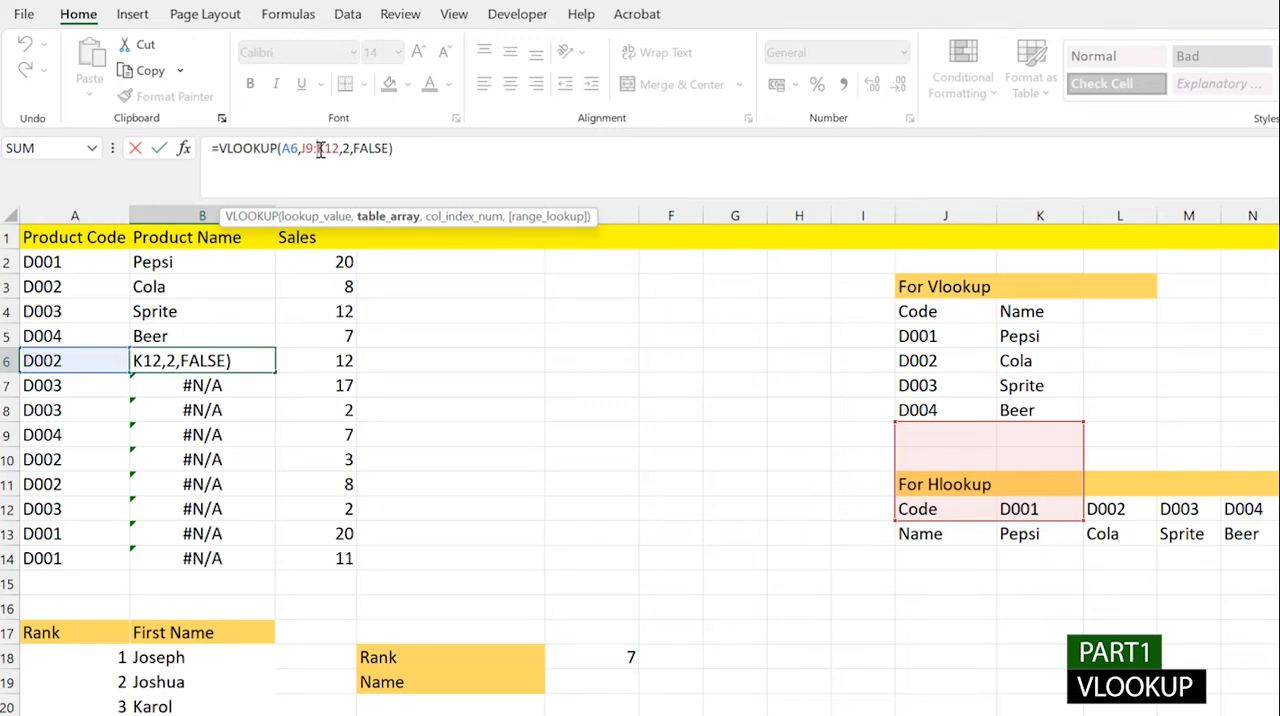
click(414, 148)
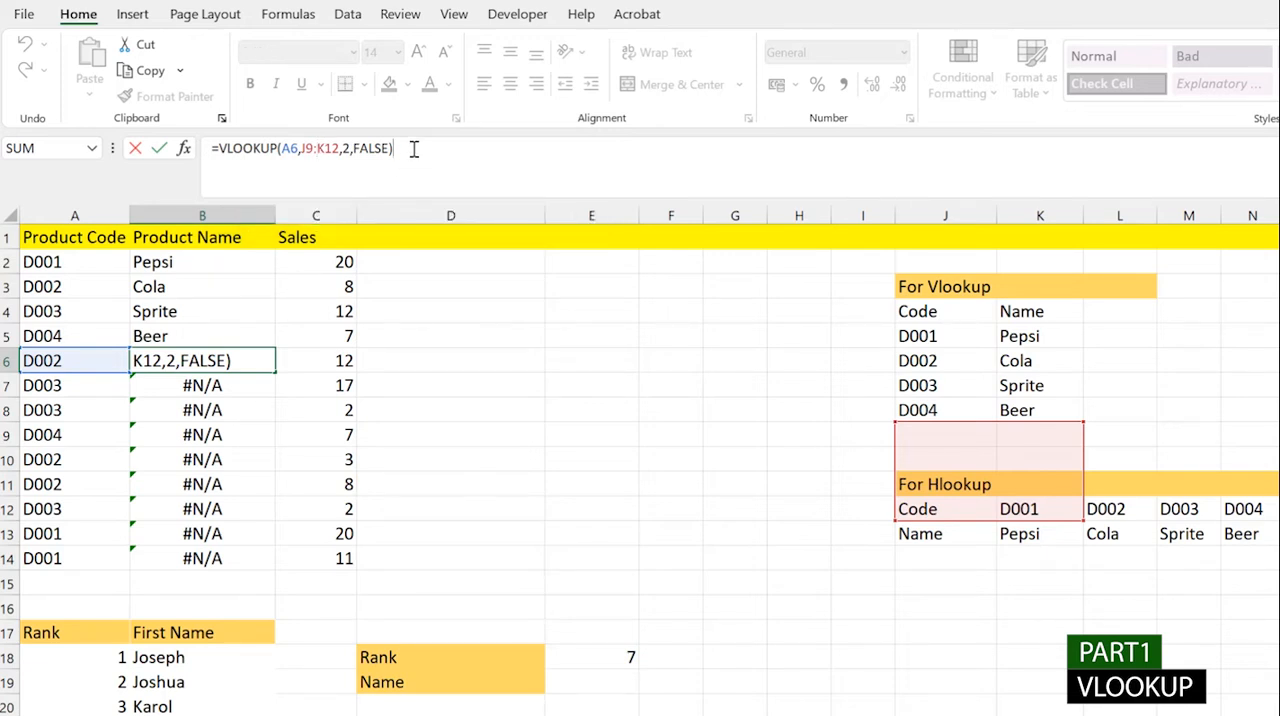
key(Return)
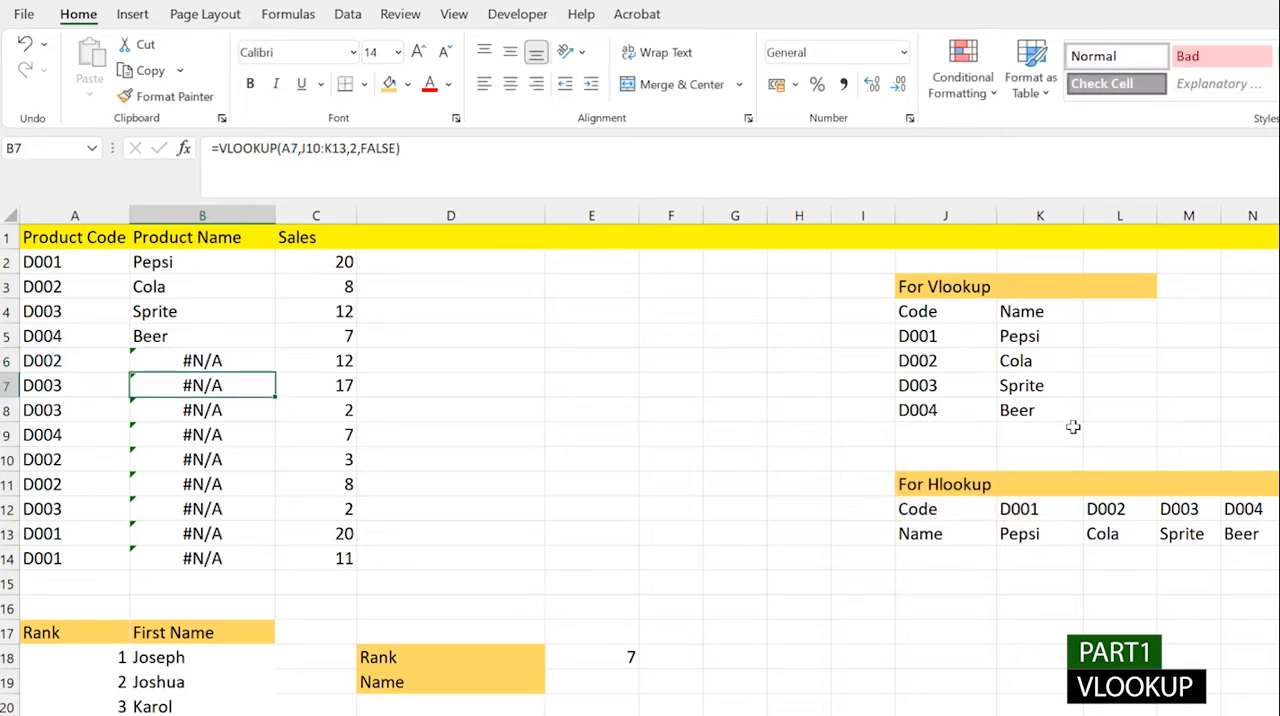
- Clear the copied VLOOKUP formulas from B3:B14
drag(202, 286, 202, 558)
key(Delete)
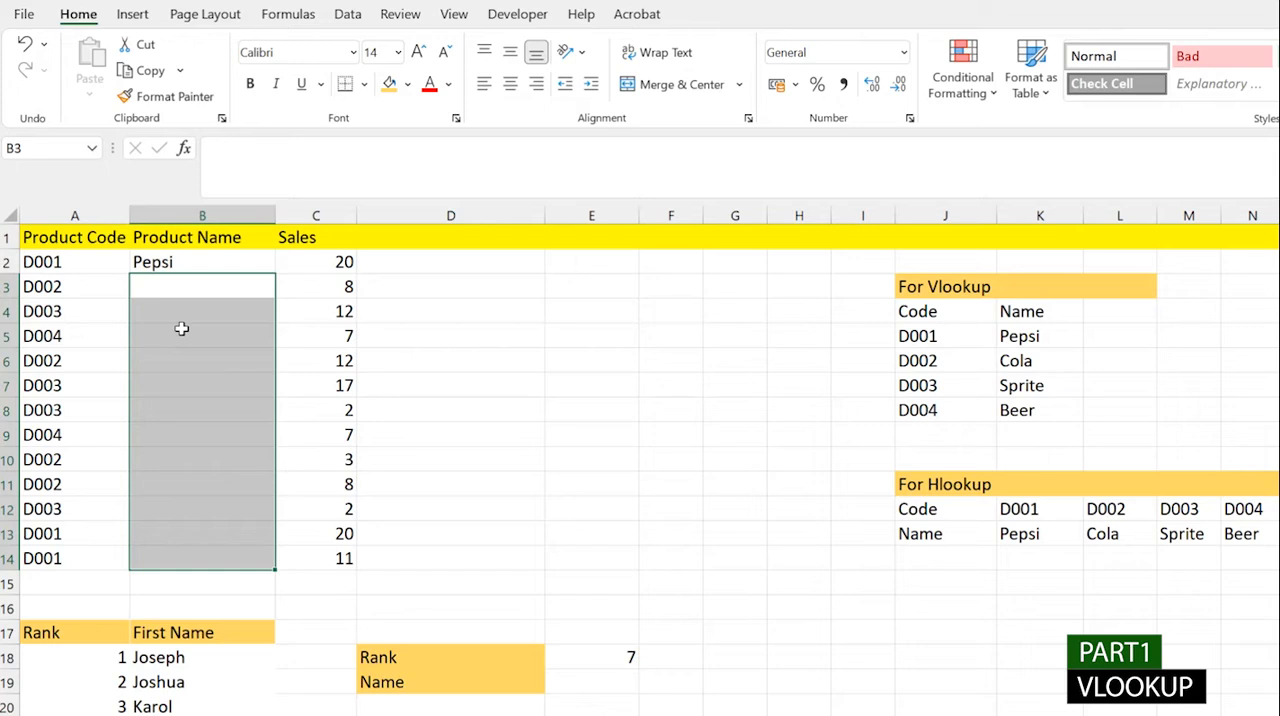
- Make the table array of the VLOOKUP in B2 absolute as $J$5:$K$8 and fill the formula down through B14
click(202, 262)
double_click(202, 262)
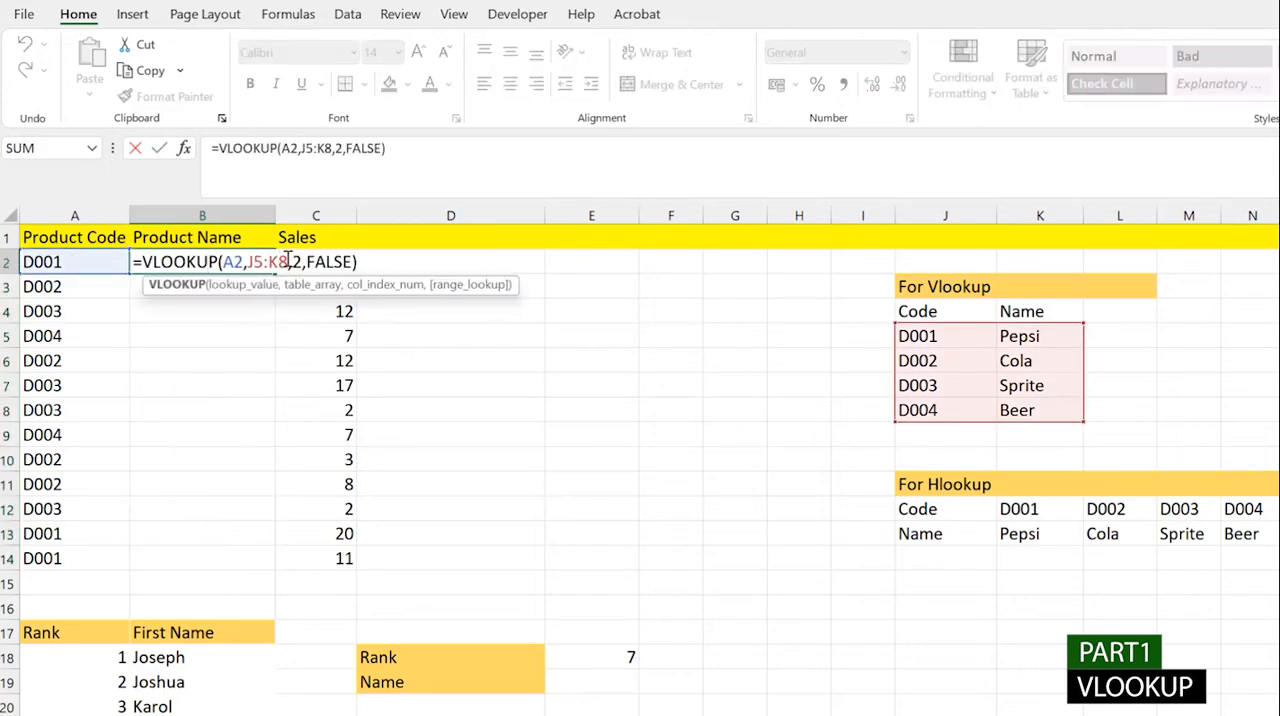
drag(289, 262, 248, 262)
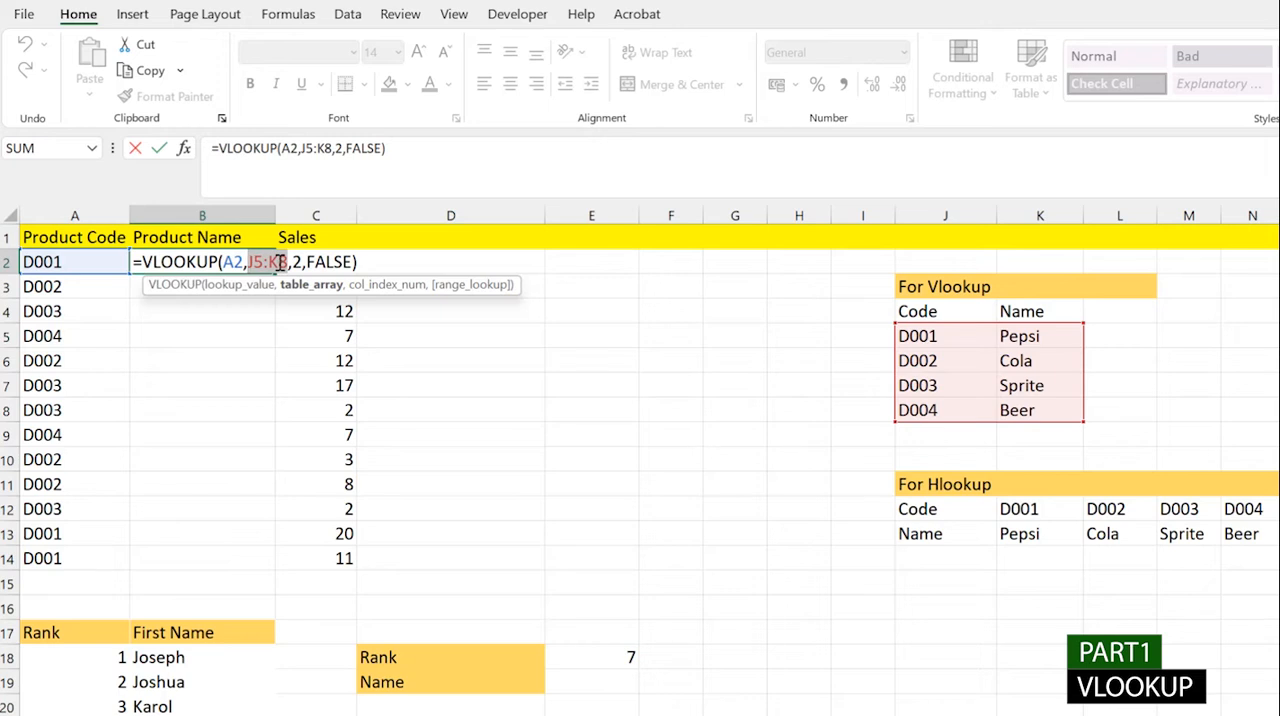
key(F4)
key(ctrl+Return)
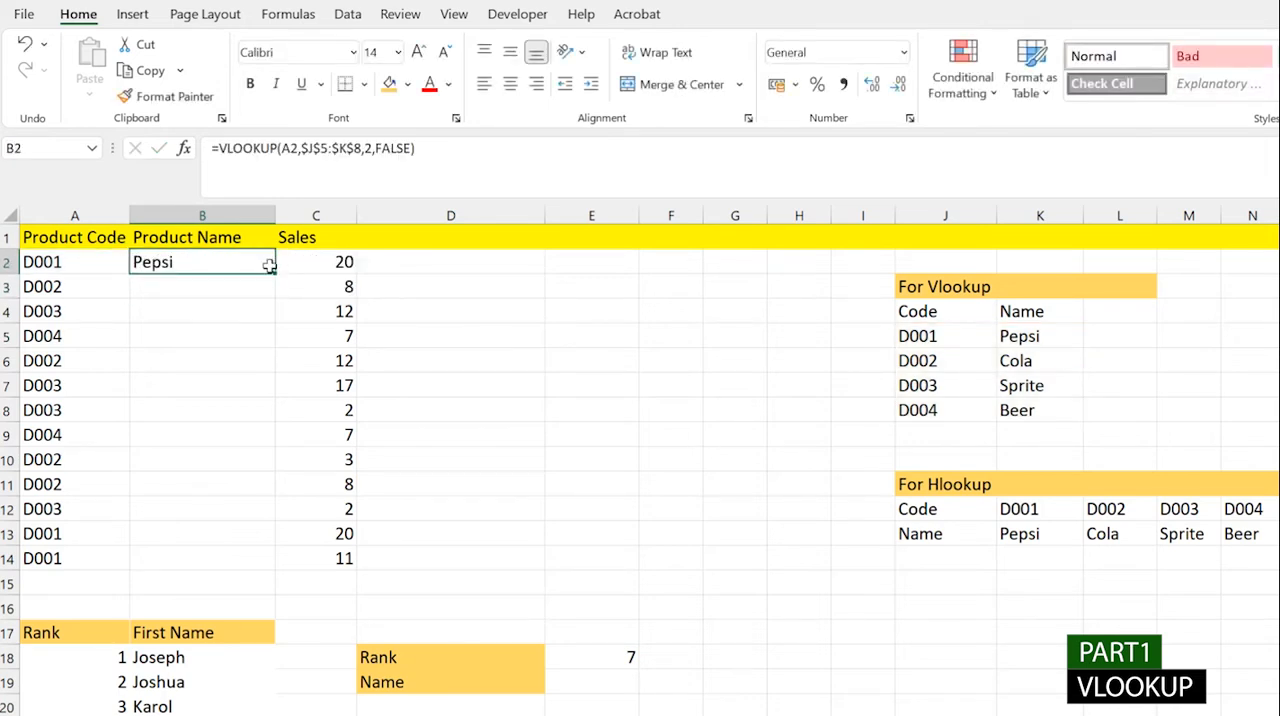
double_click(274, 276)
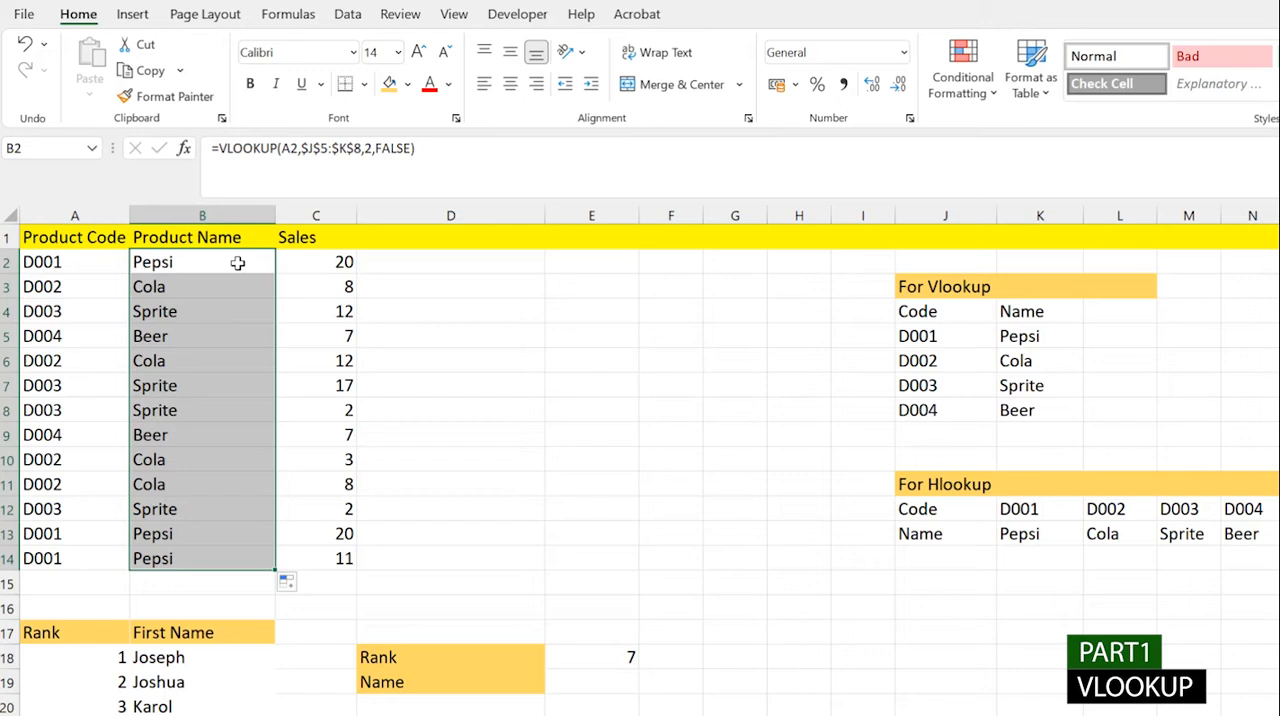
- Clear the VLOOKUP formulas from the Product Name cells B2:B14
key(Delete)
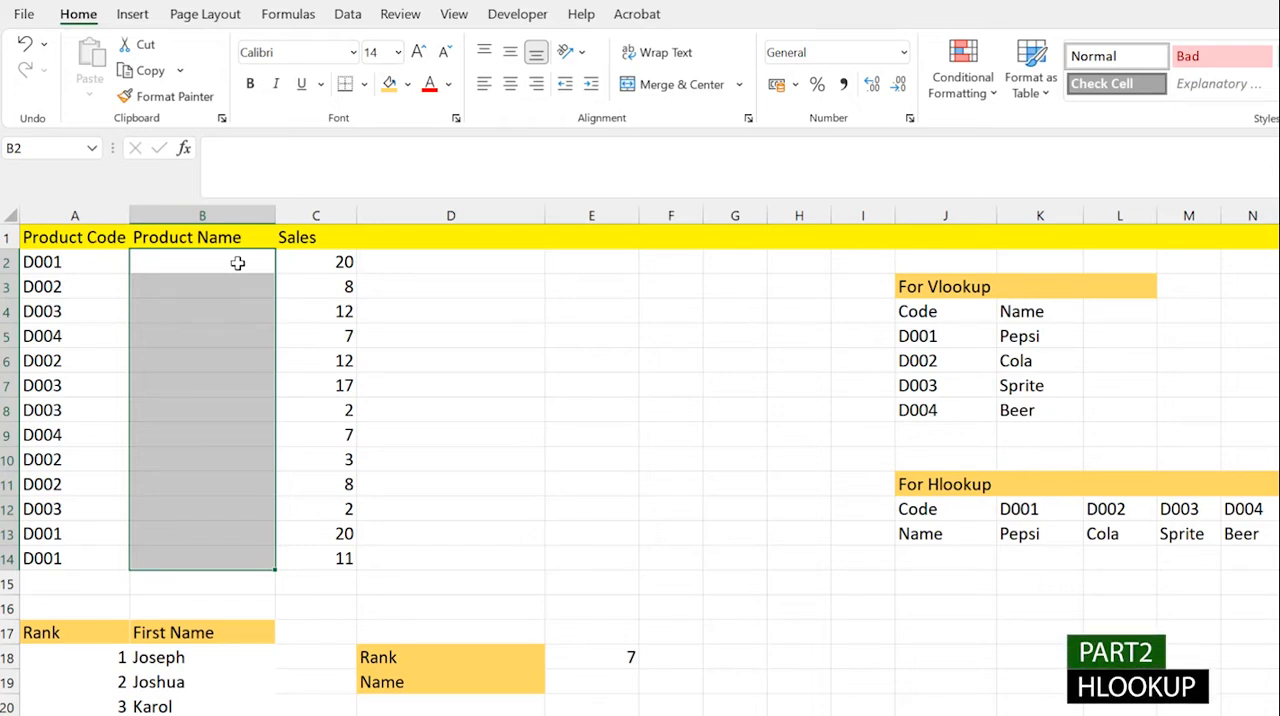
click(238, 263)
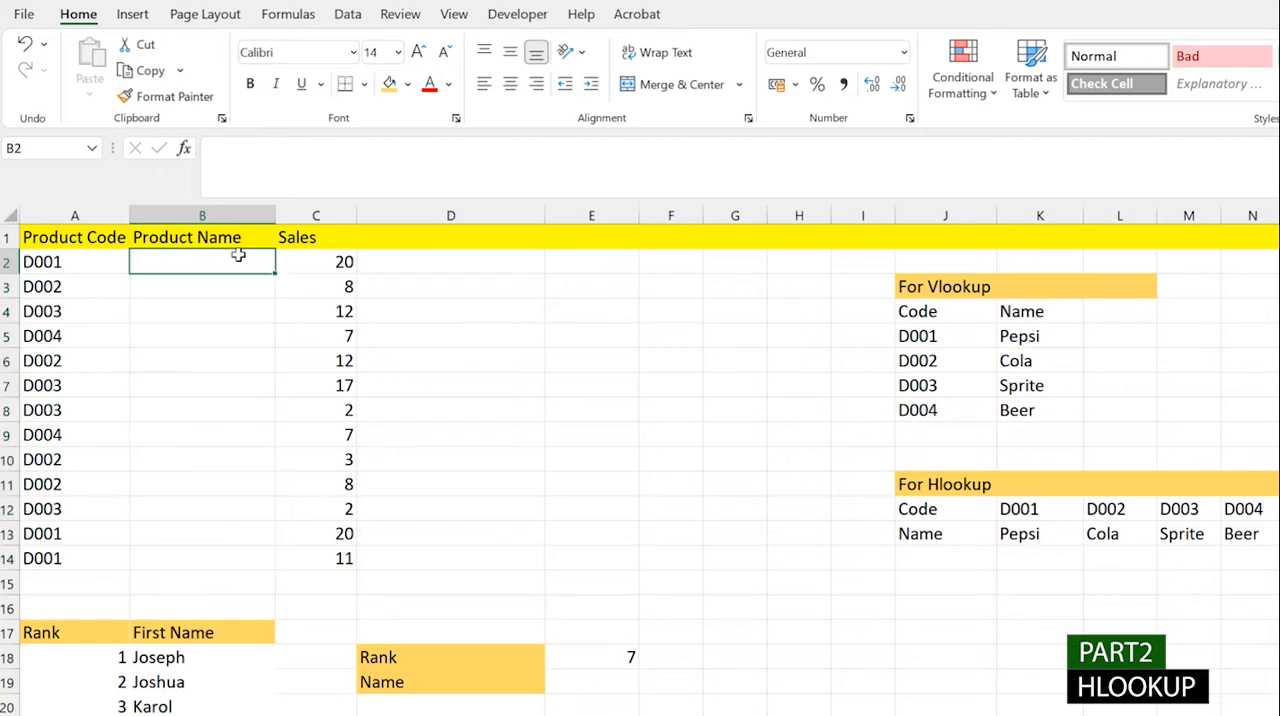
drag(238, 272, 229, 542)
click(229, 400)
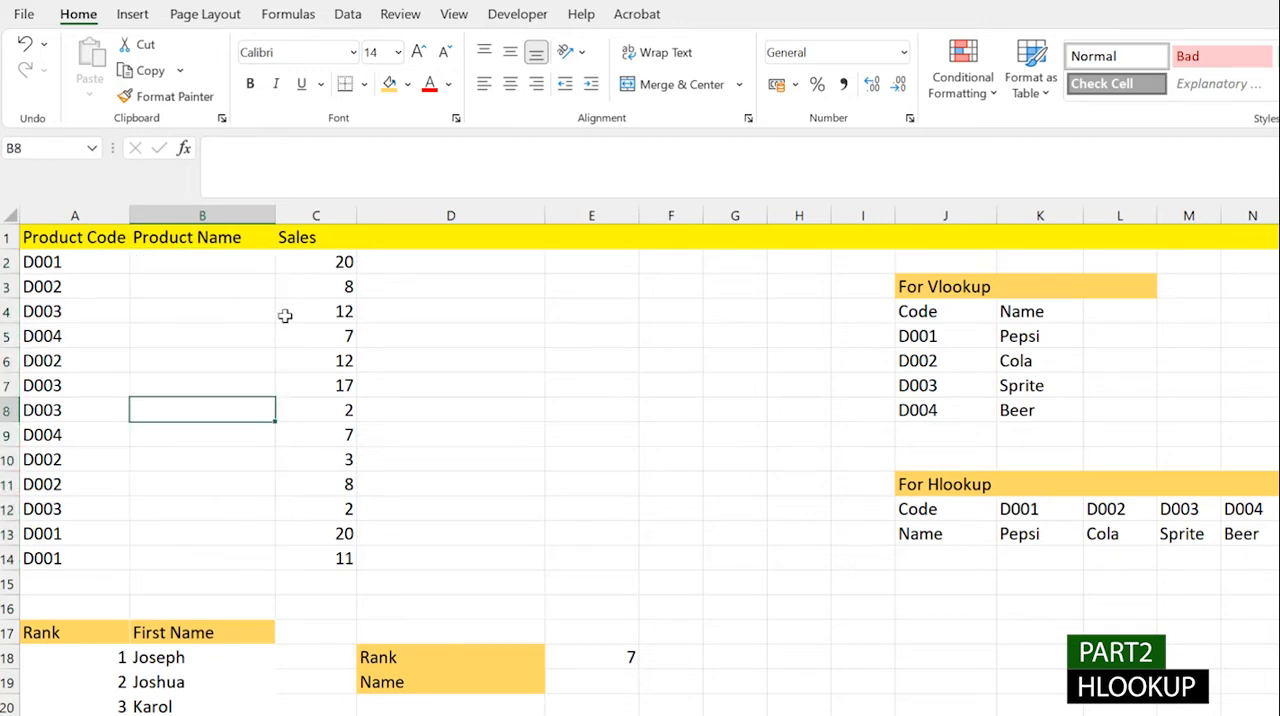
drag(204, 270, 586, 290)
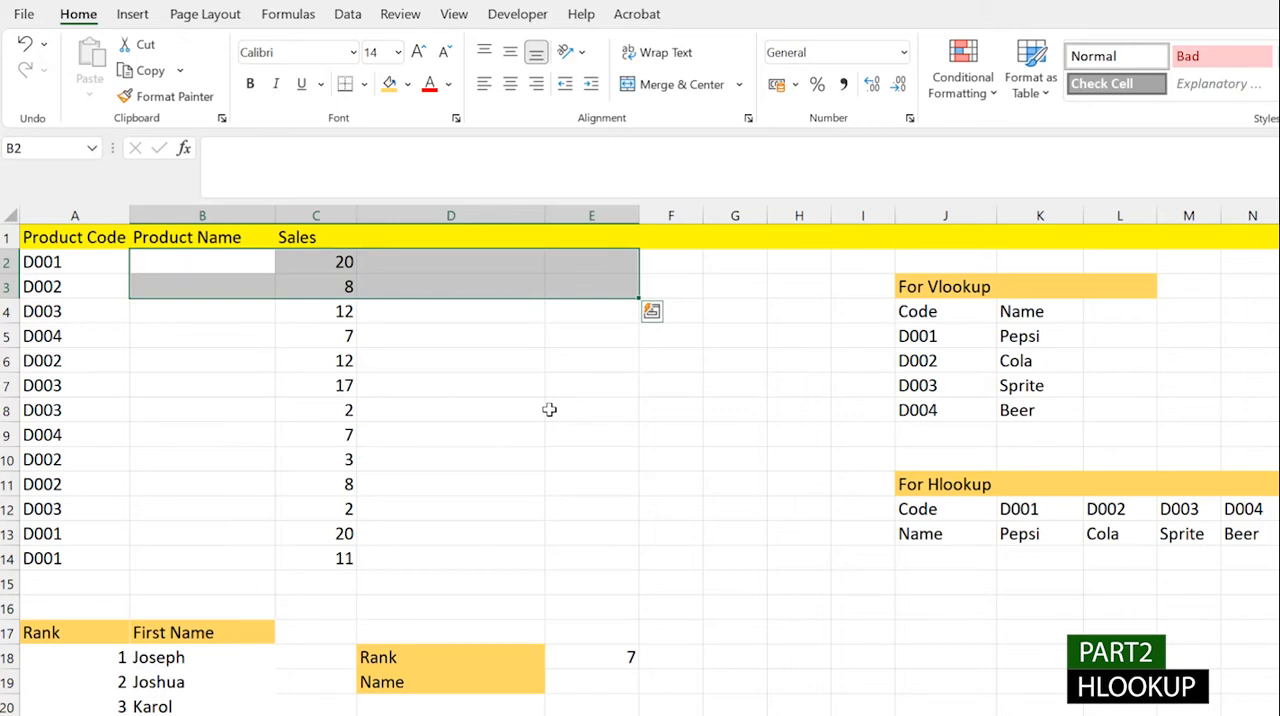
- Start an HLOOKUP formula in B2 with A2 as the lookup value and the absolute table array $K$12:$N$13
double_click(185, 268)
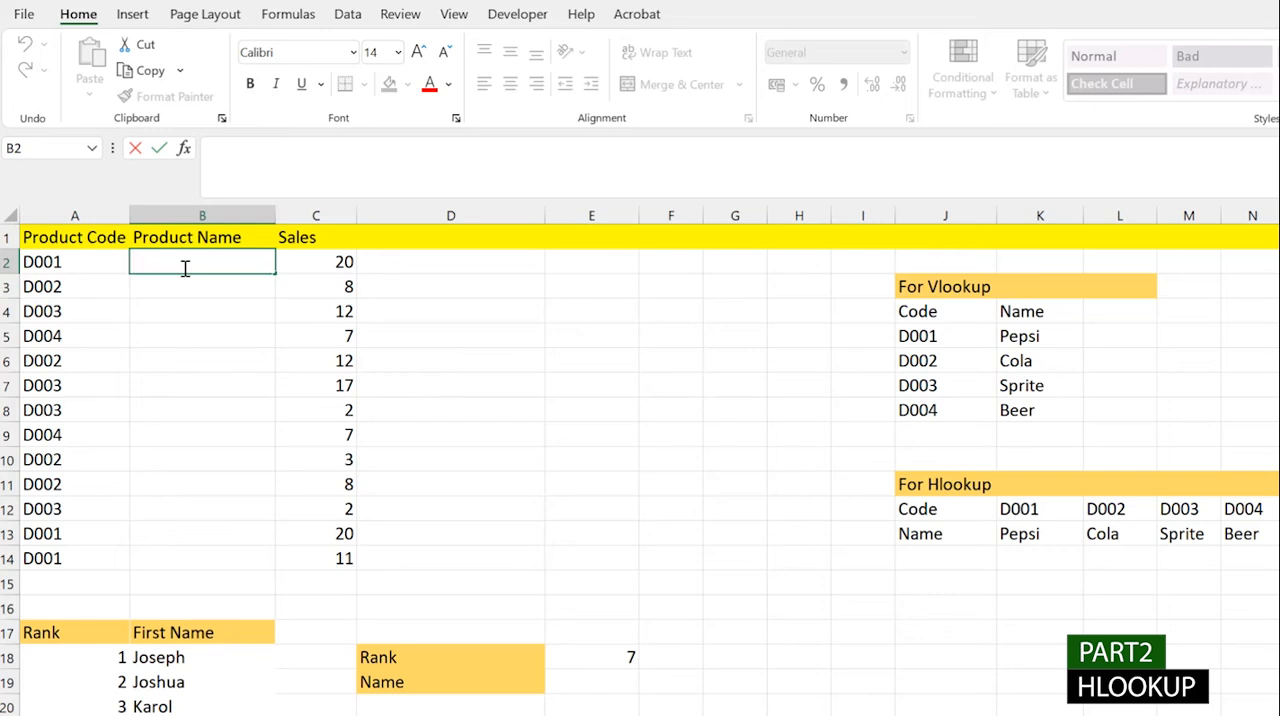
text(=hl)
key(Tab)
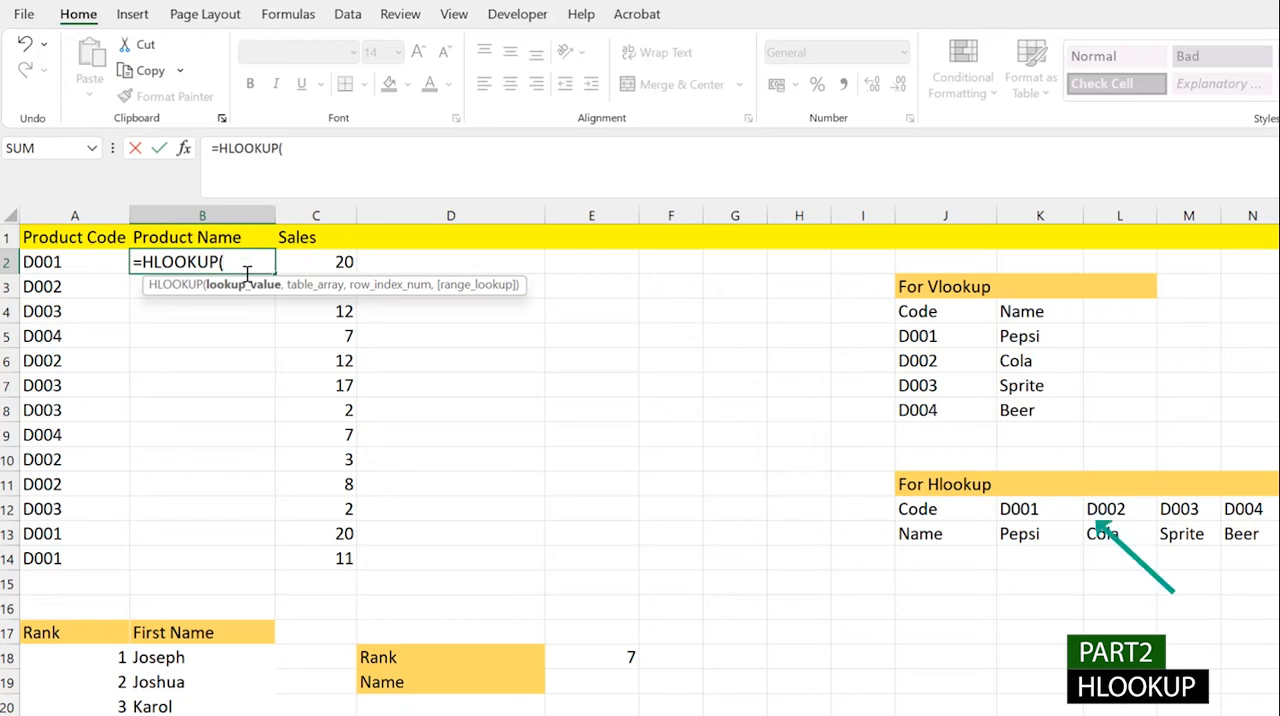
click(66, 261)
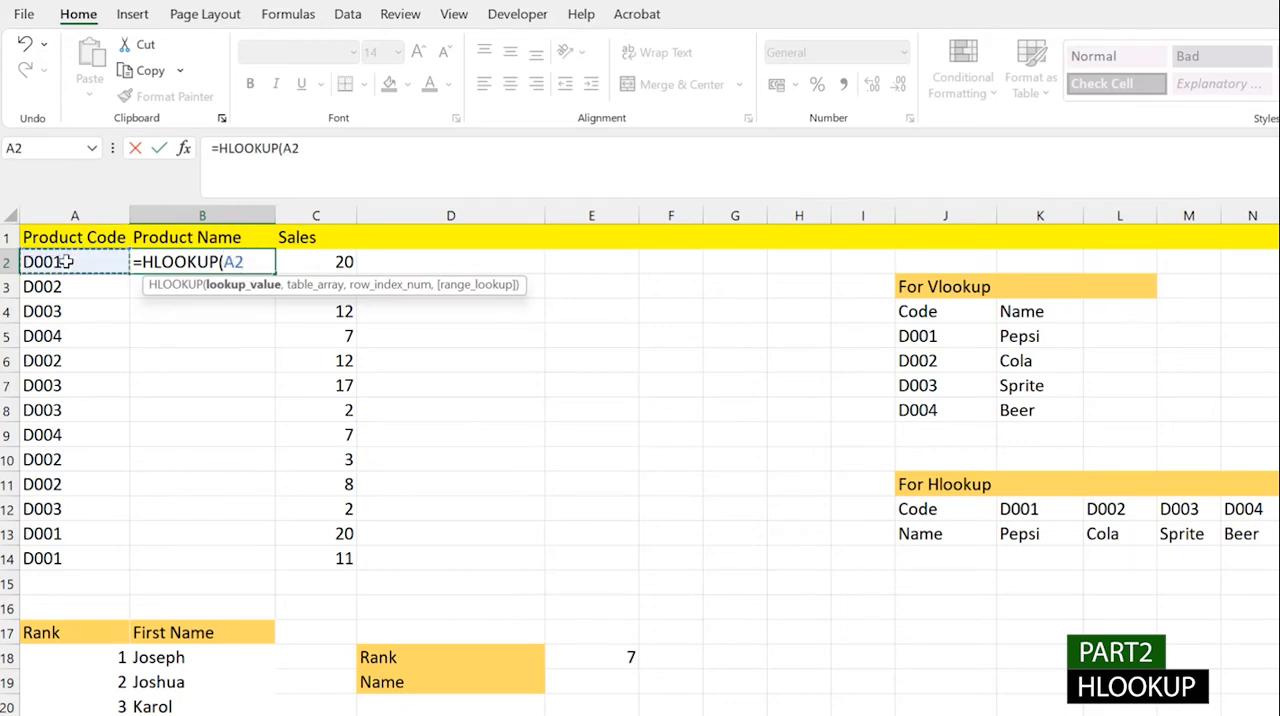
text(,)
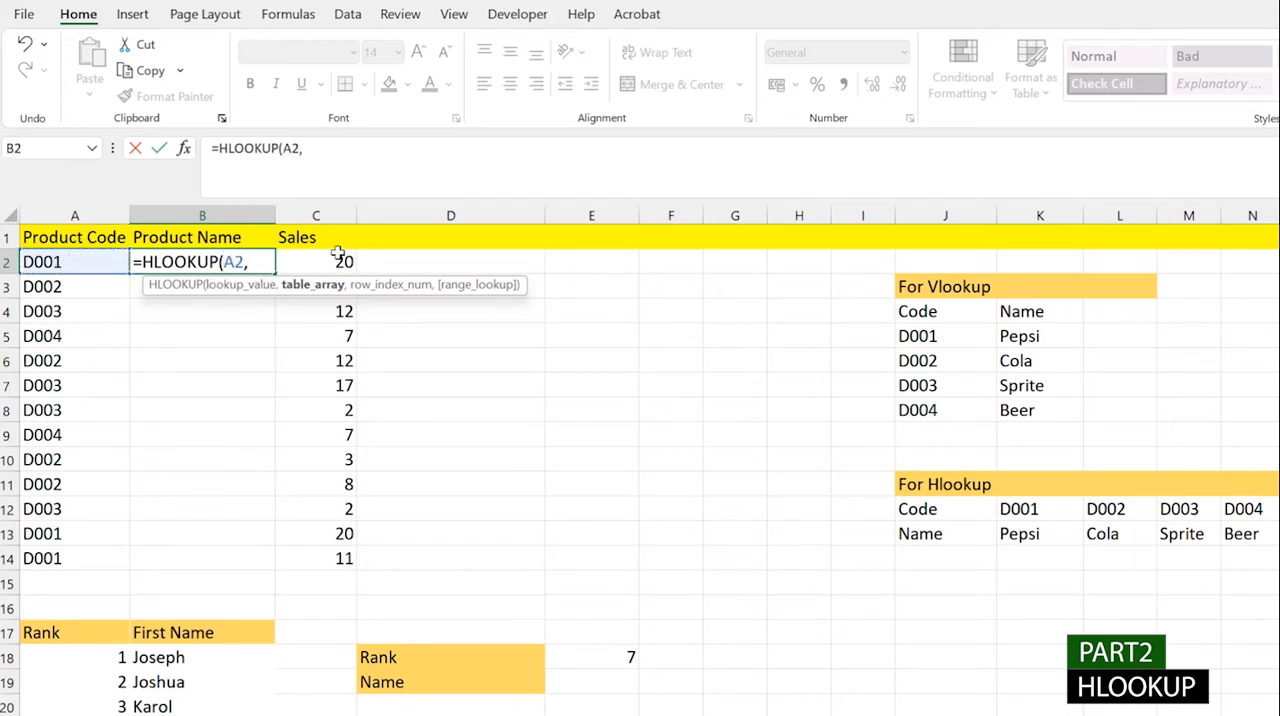
drag(1019, 509, 1244, 534)
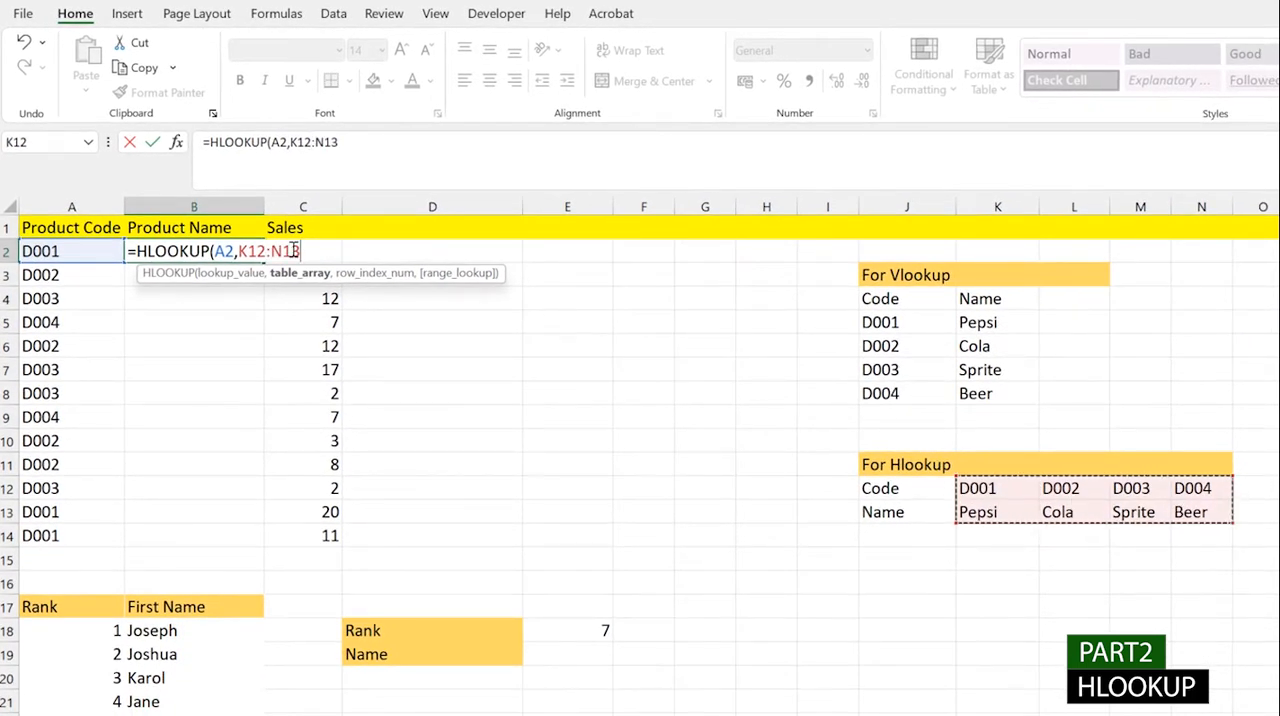
key(F4)
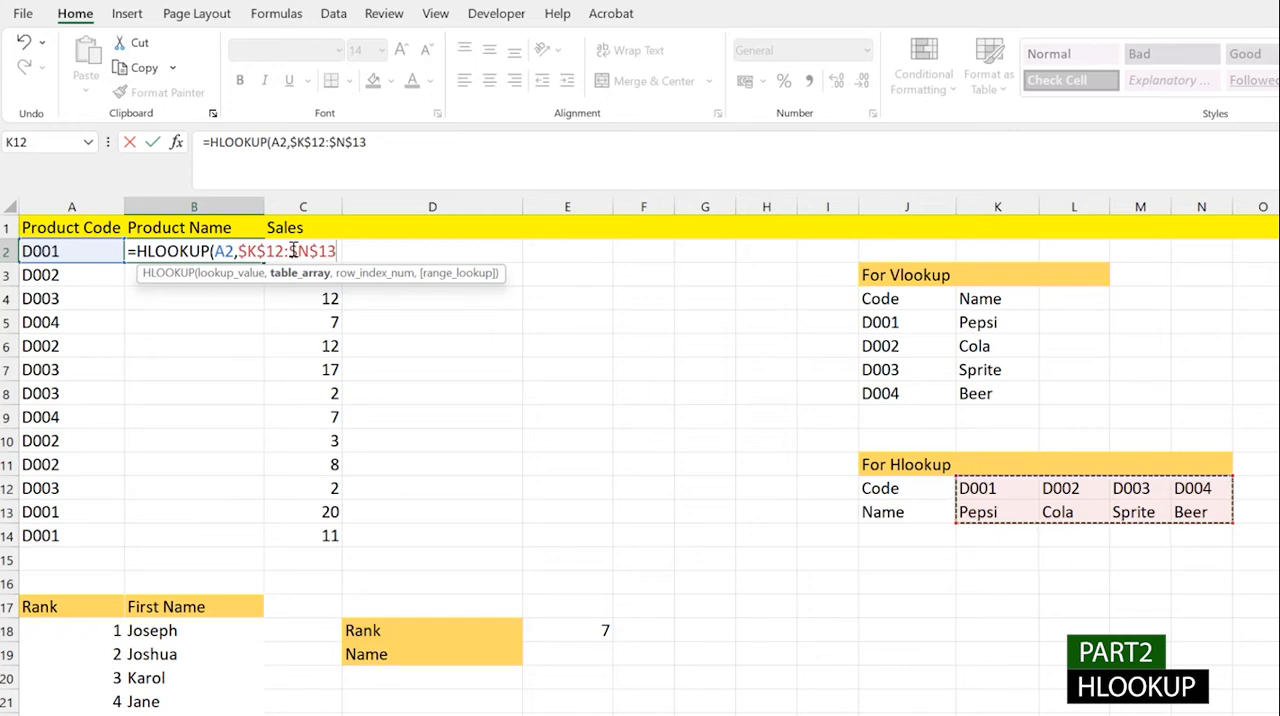
text(,)
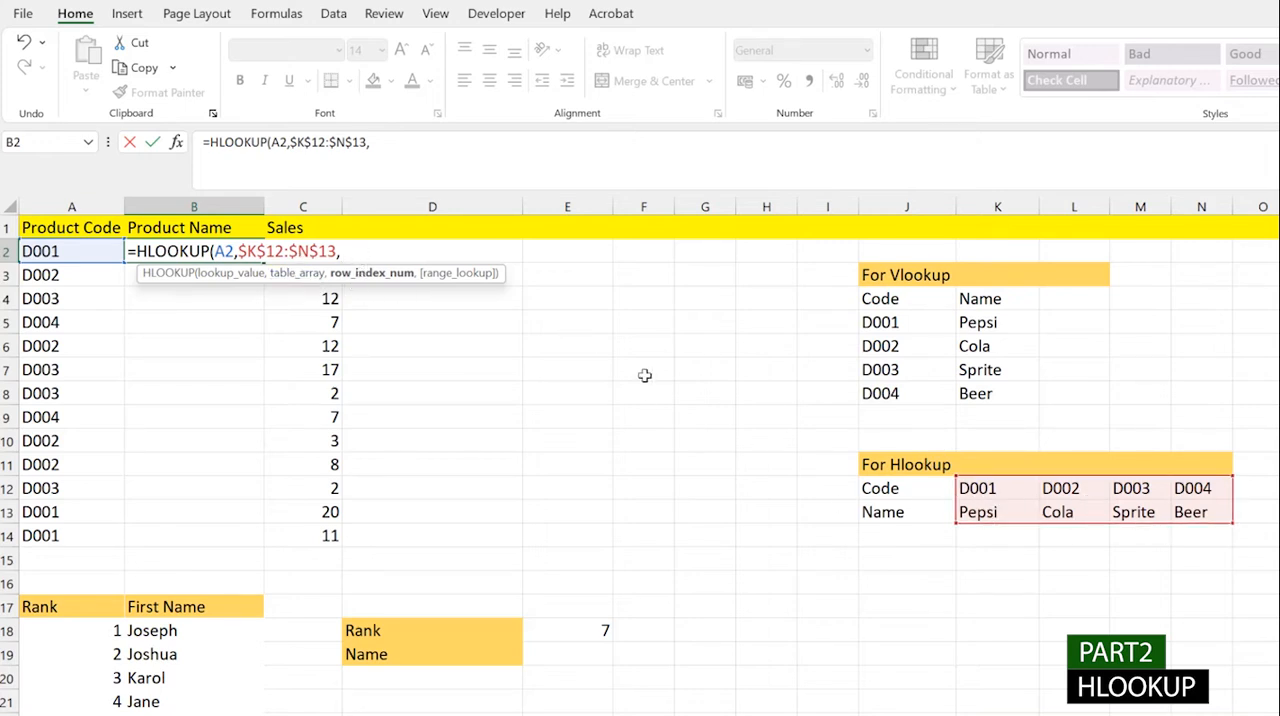
- Complete the HLOOKUP in B2 with row index 2 and FALSE for an exact match, and fill it down through B14
text(2,)
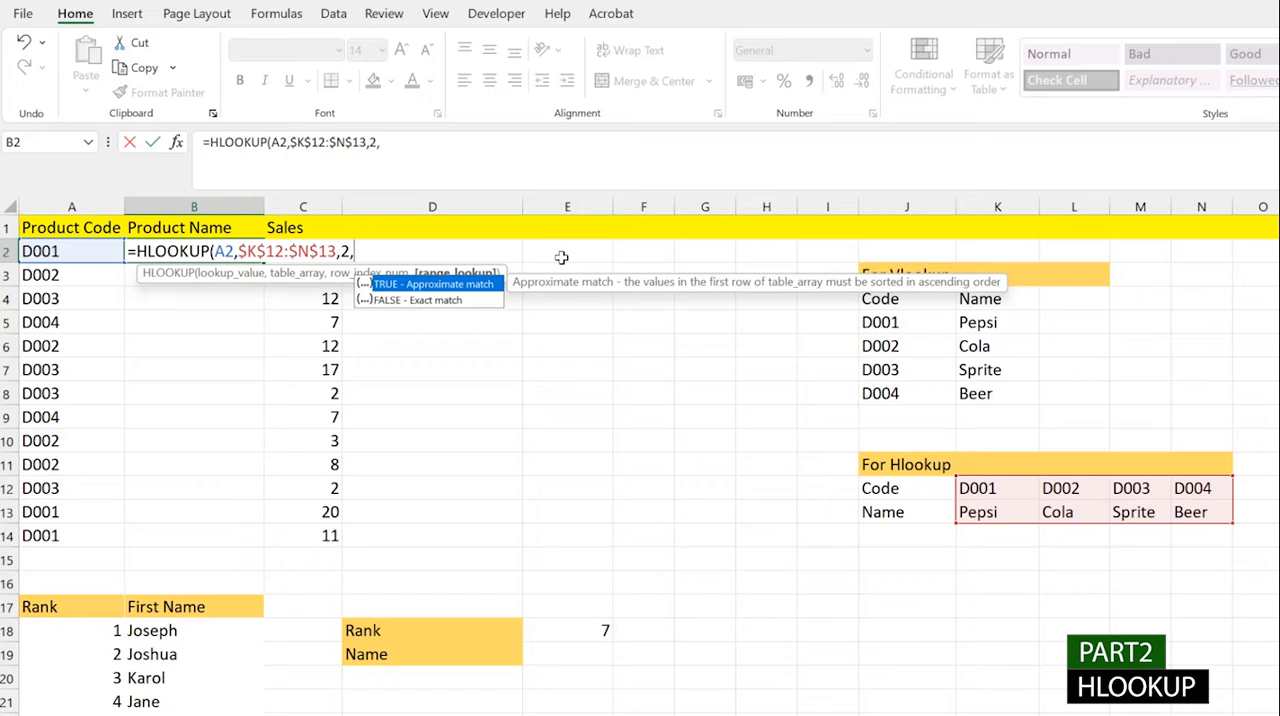
key(Down)
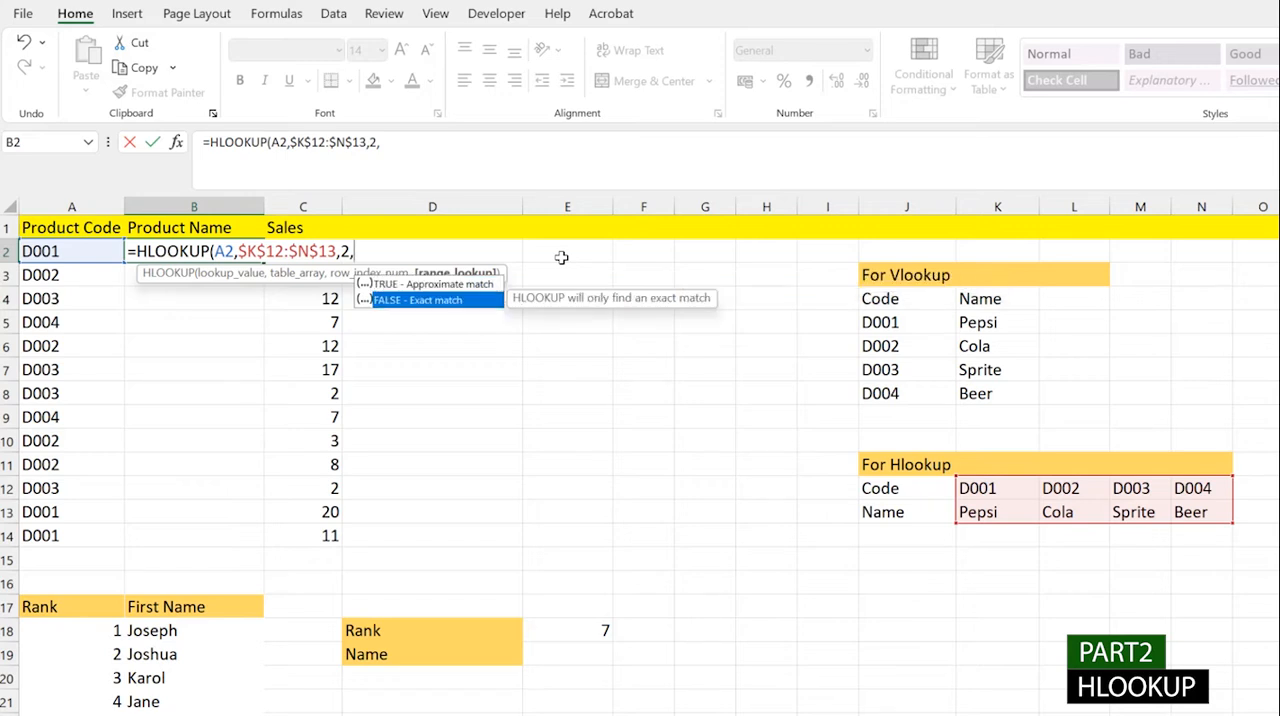
key(Tab)
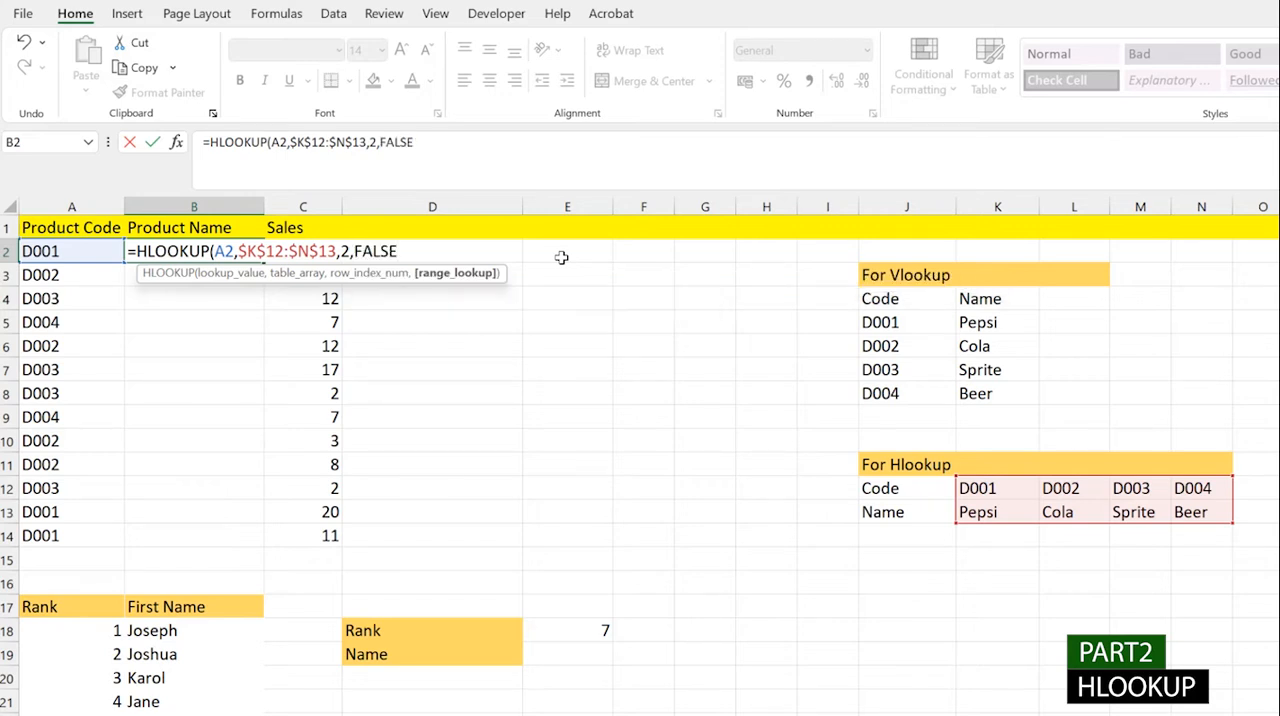
text())
key(Return)
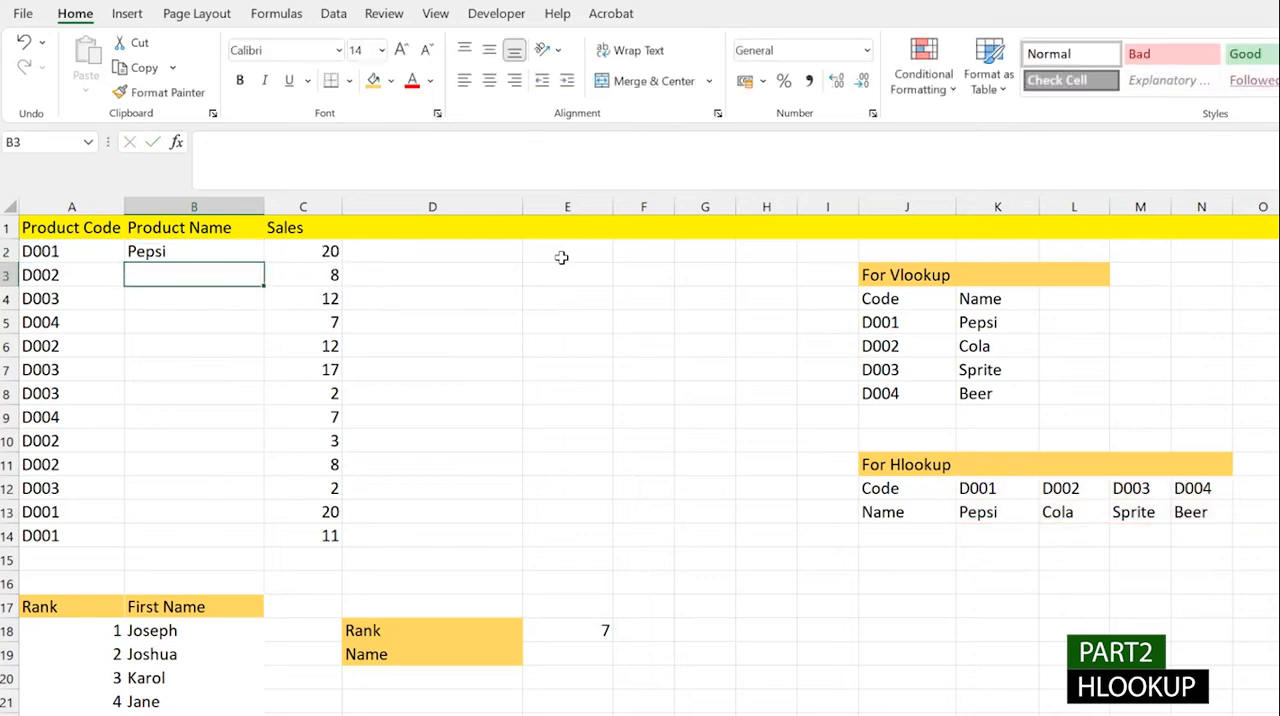
click(205, 256)
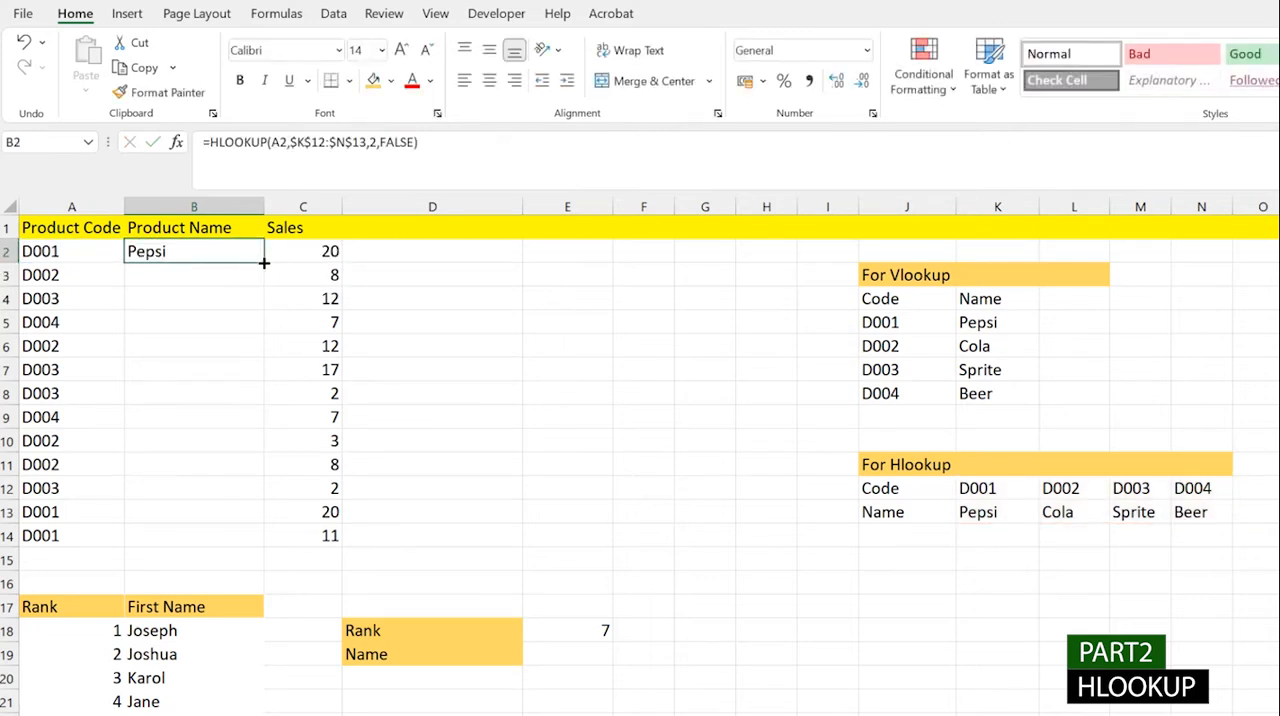
double_click(264, 263)
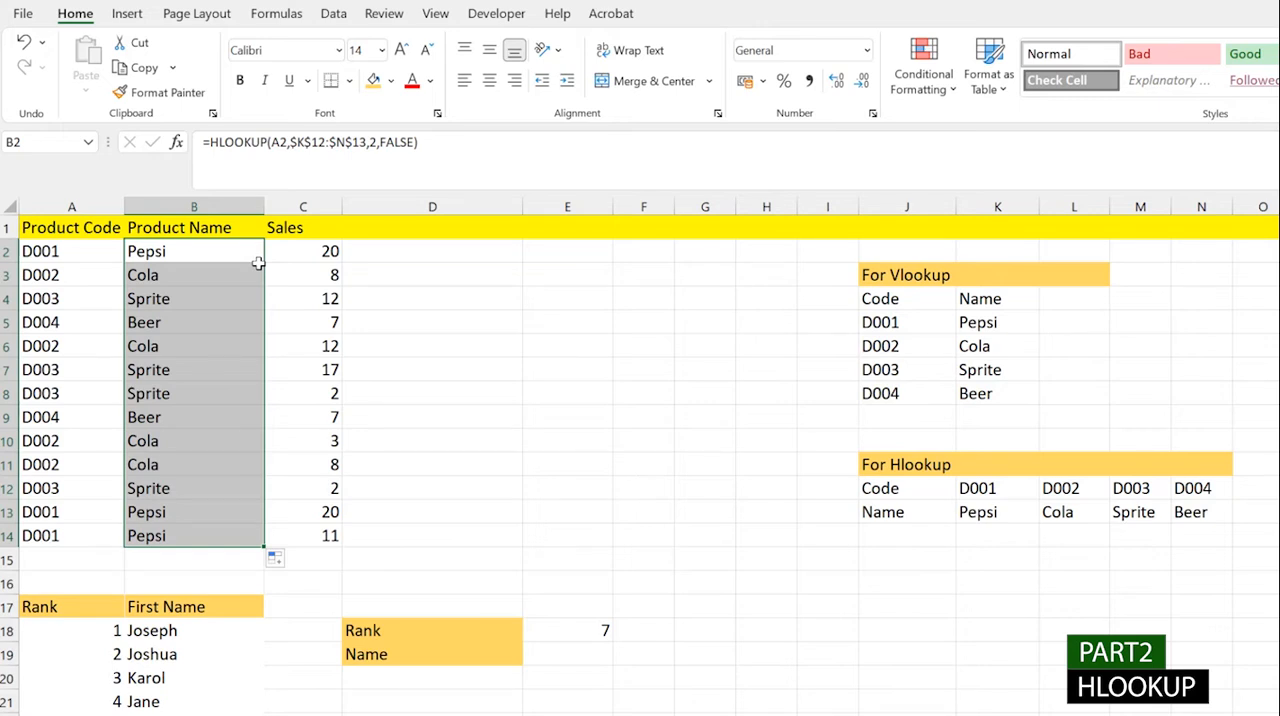
- Check the HLOOKUP formula in B2 and clear the Product Name formulas from B2:B14
double_click(212, 252)
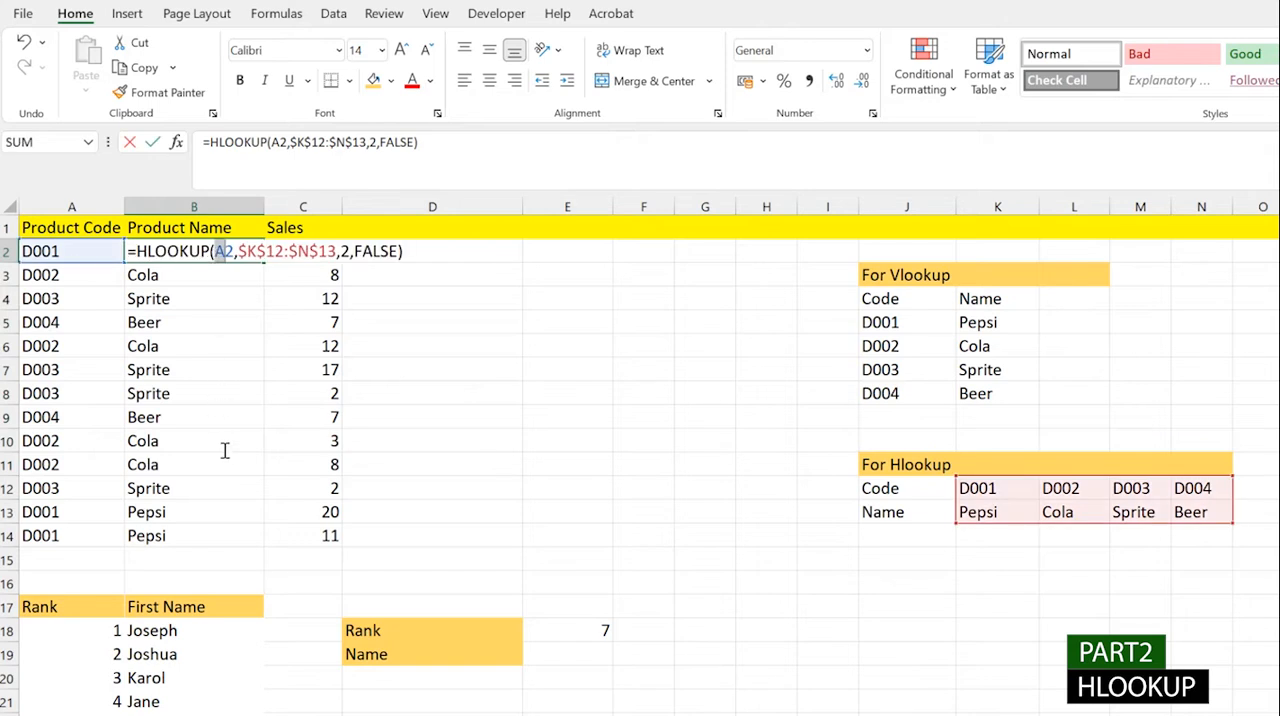
key(Escape)
key(Delete)
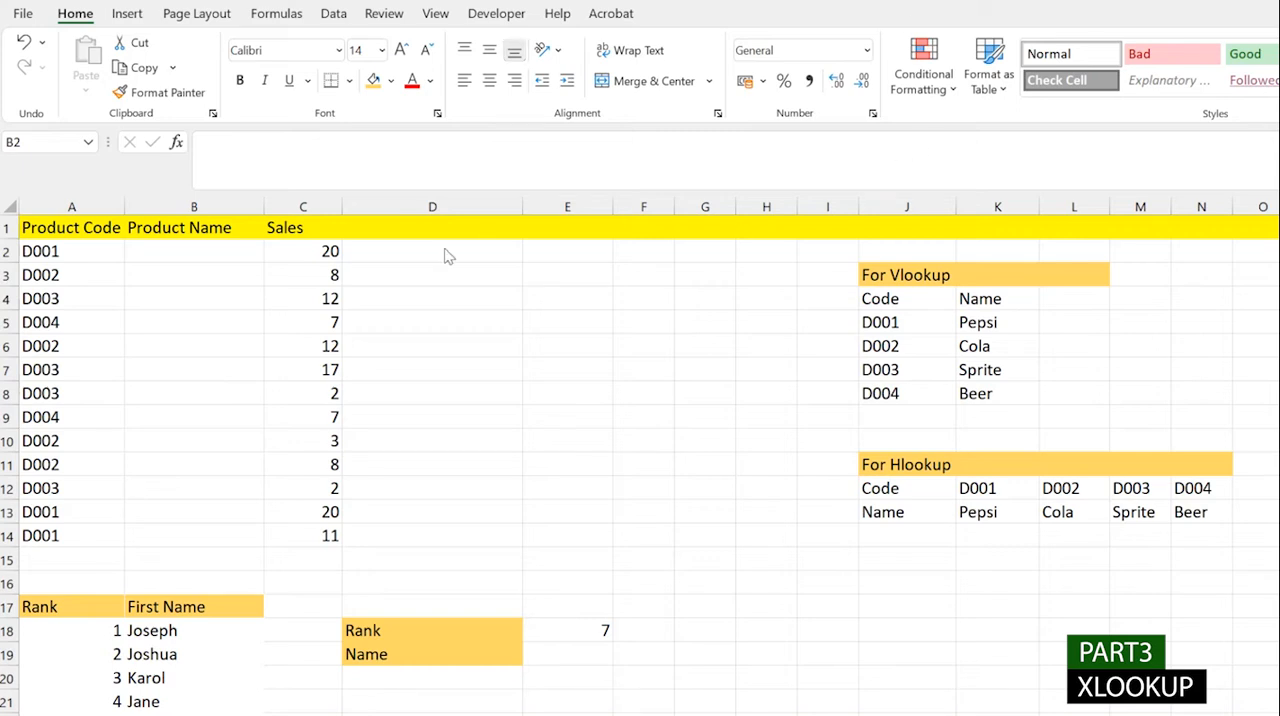
- Begin an XLOOKUP formula in the first Product Name cell, B2
double_click(218, 251)
click(226, 306)
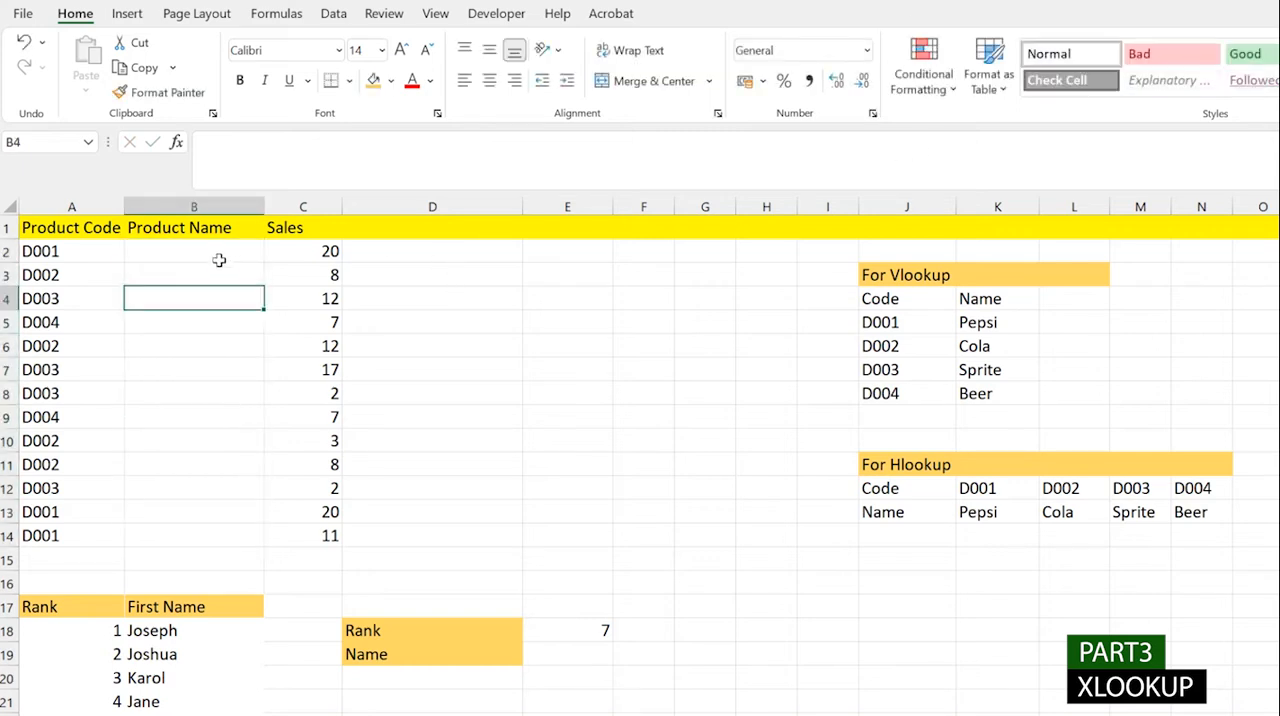
click(220, 257)
double_click(220, 255)
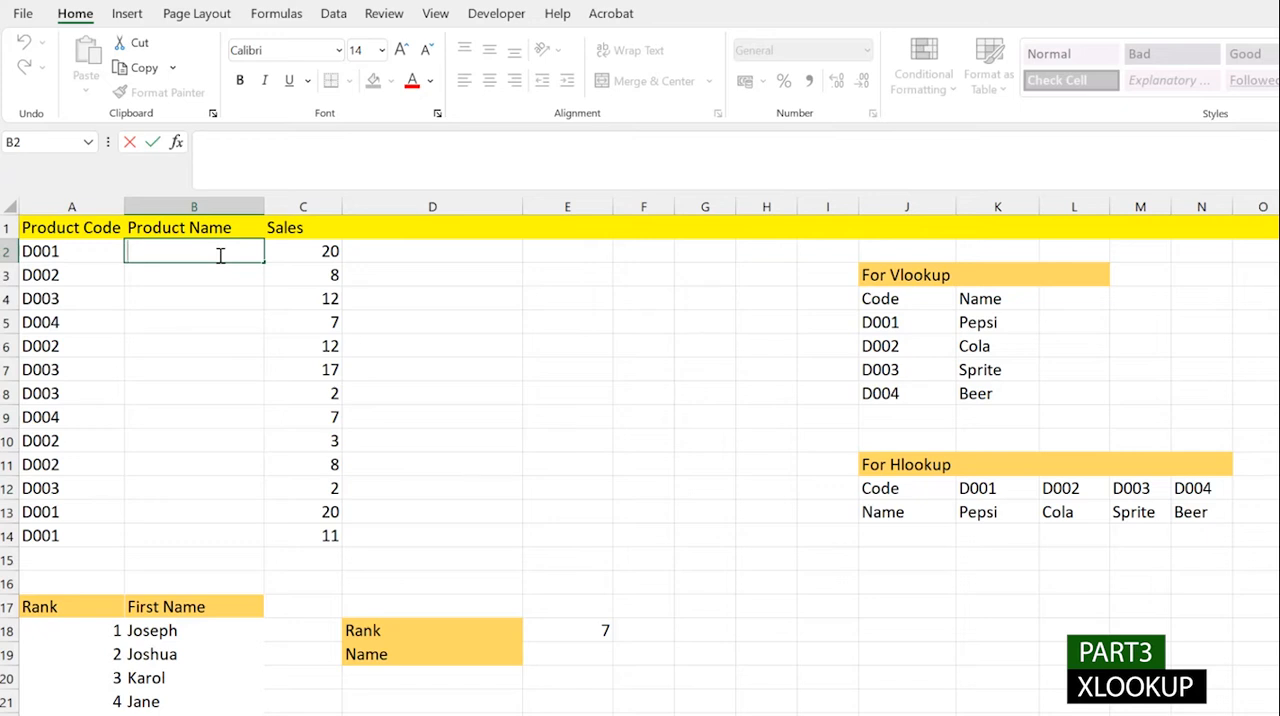
text(=XLOOKUP()
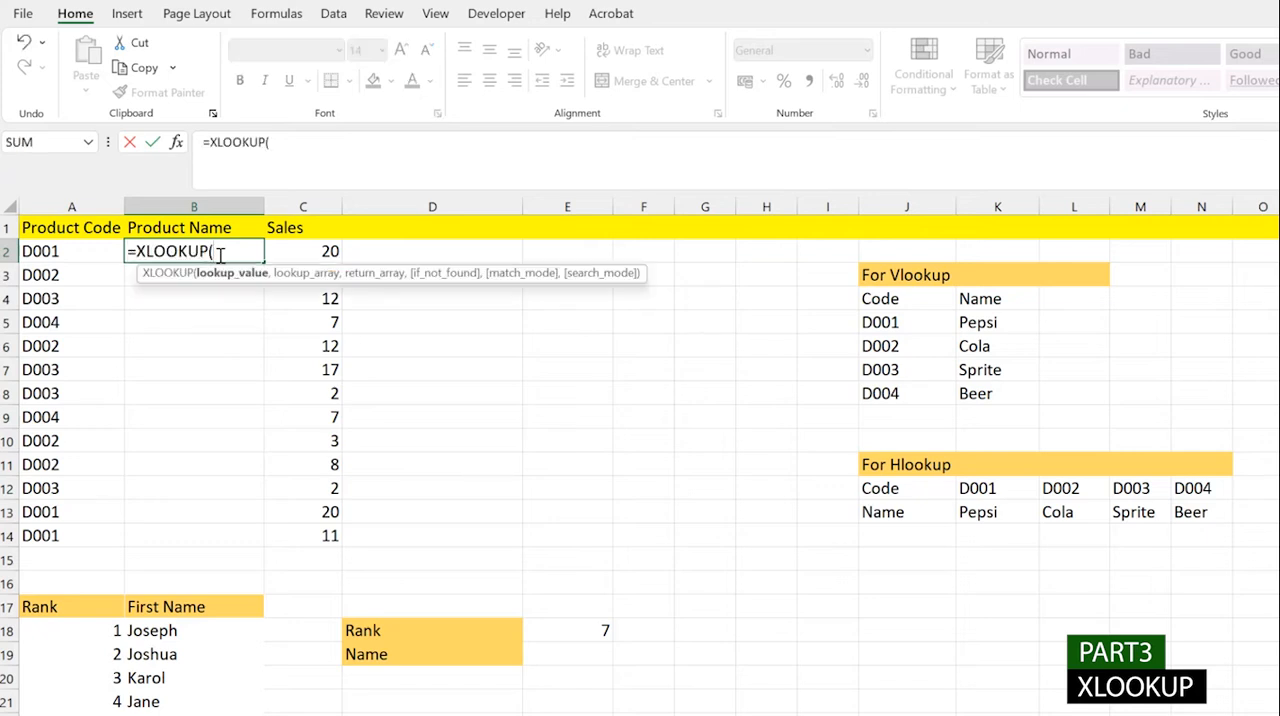
click(55, 254)
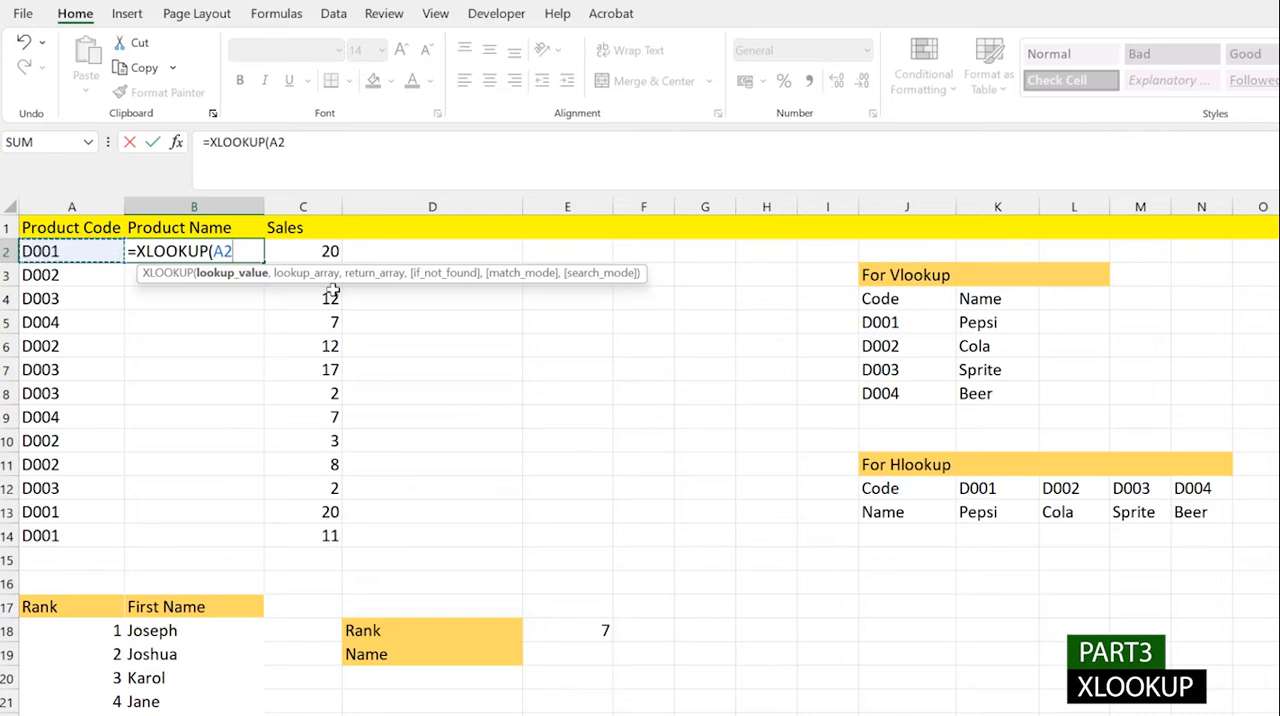
drag(900, 320, 985, 394)
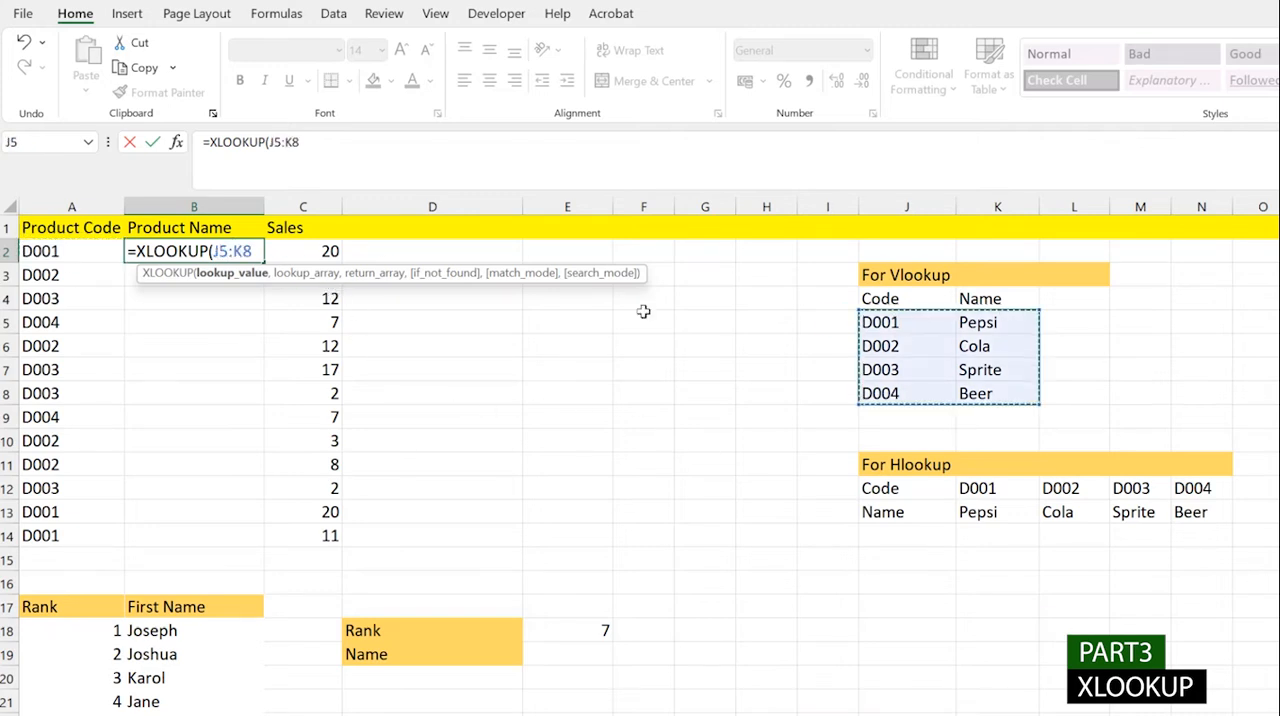
click(257, 243)
key(BackSpace)
key(BackSpace)
key(BackSpace)
key(BackSpace)
key(BackSpace)
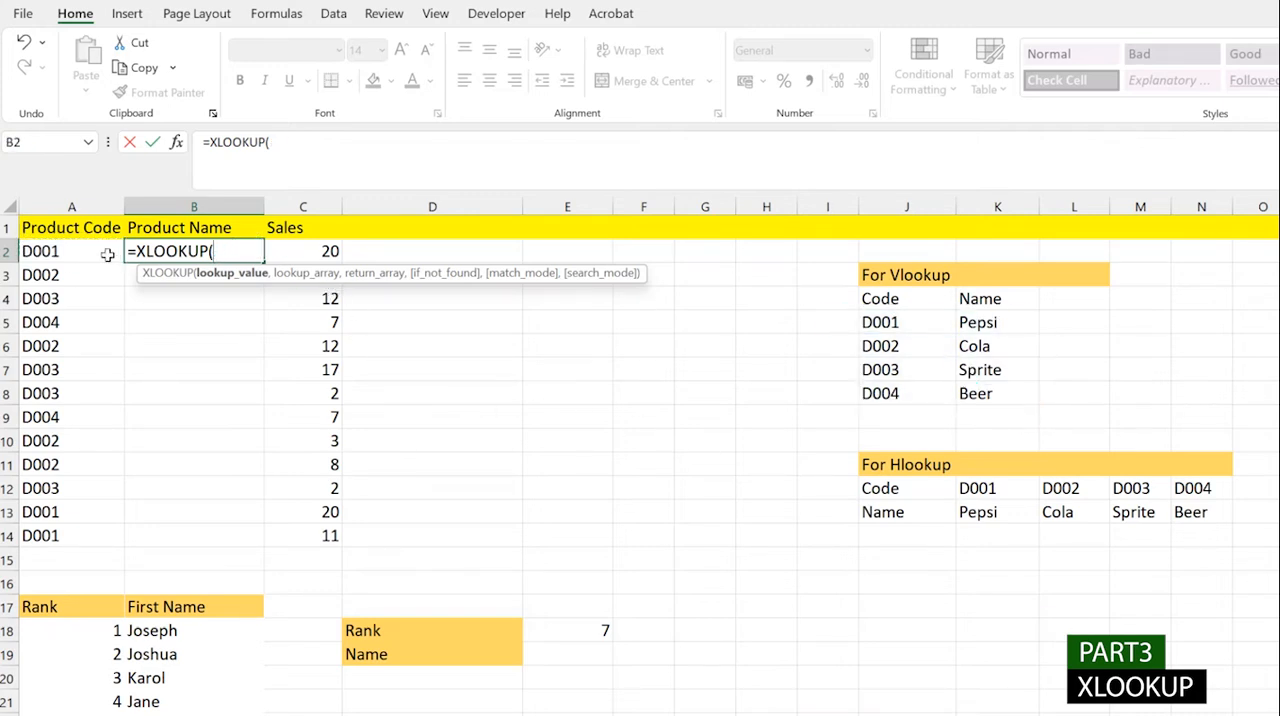
- Give the XLOOKUP in B2 the lookup value A2 and the absolute lookup array $J$5:$J$8
click(62, 252)
text(,)
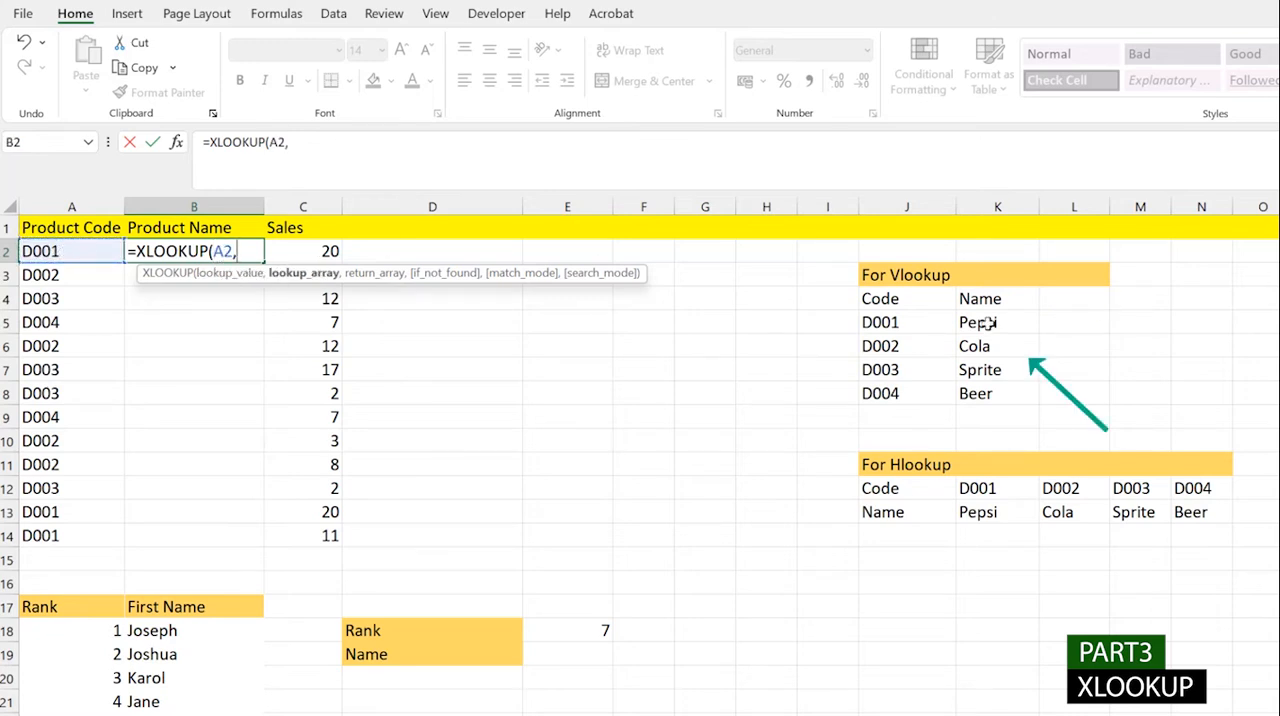
drag(905, 322, 905, 394)
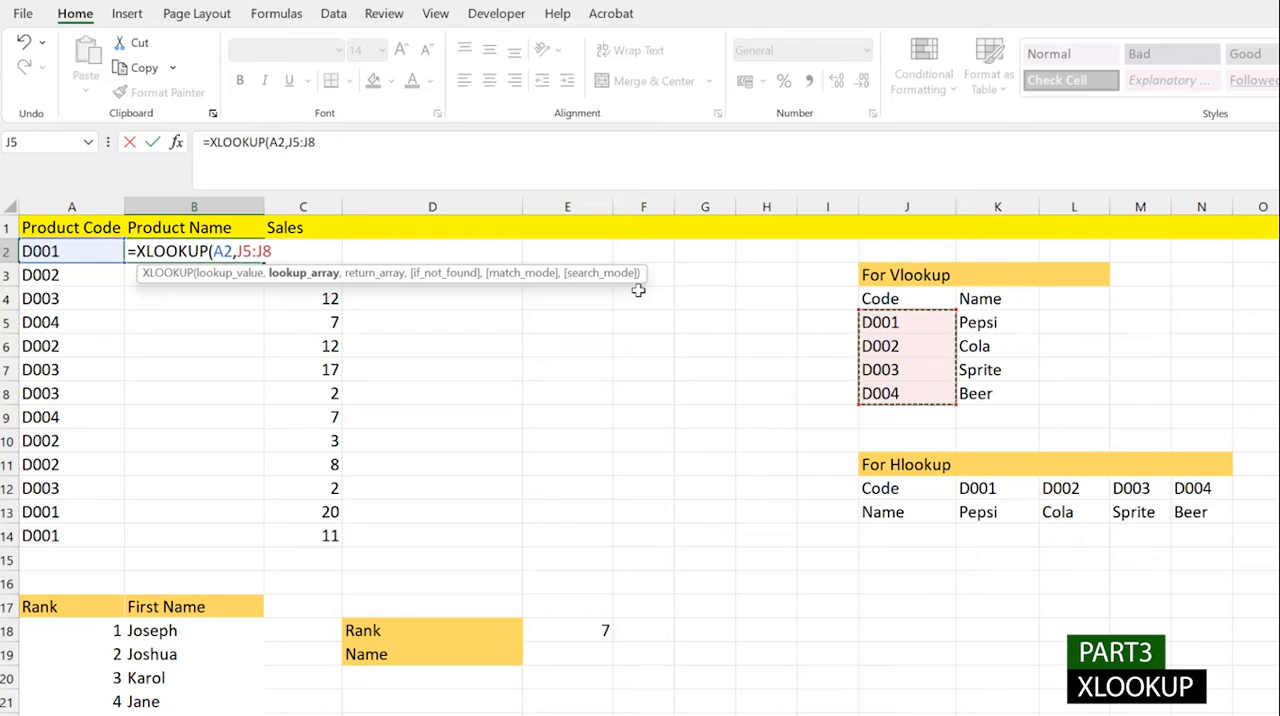
key(F4)
text(,)
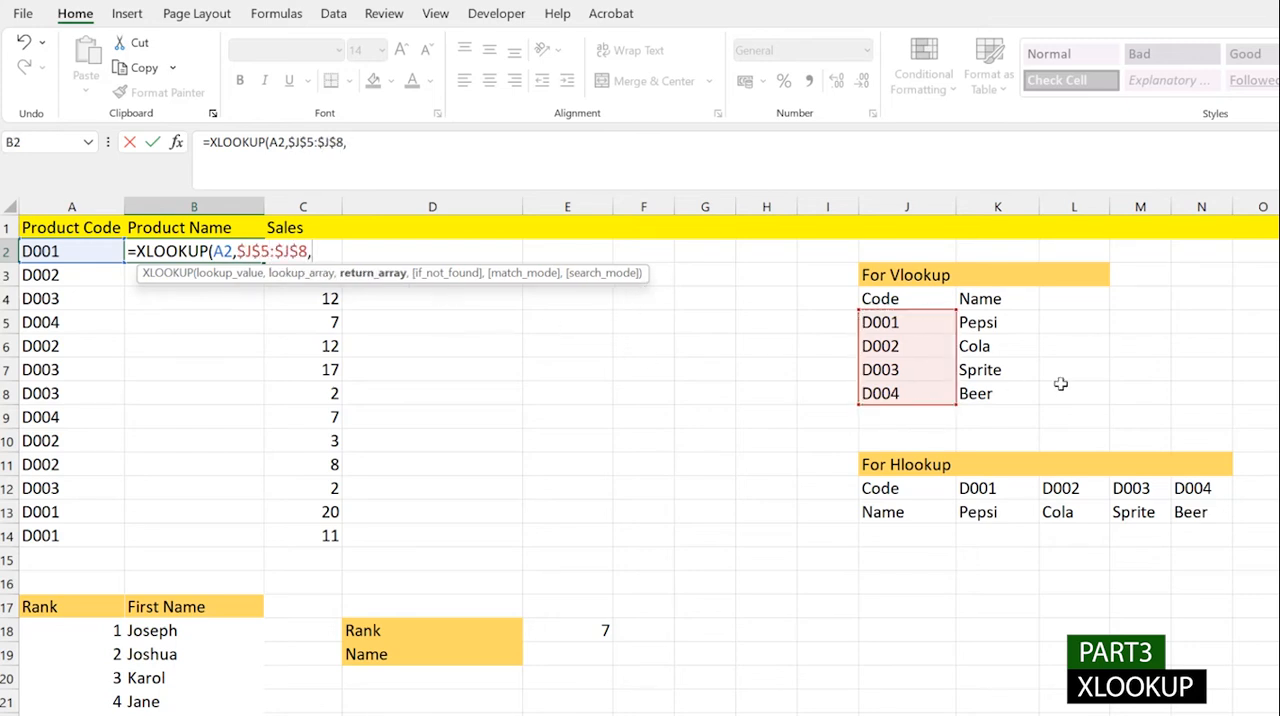
- Set the XLOOKUP's return array in B2 to the absolute name range $K$5:$K$8
drag(992, 327, 993, 394)
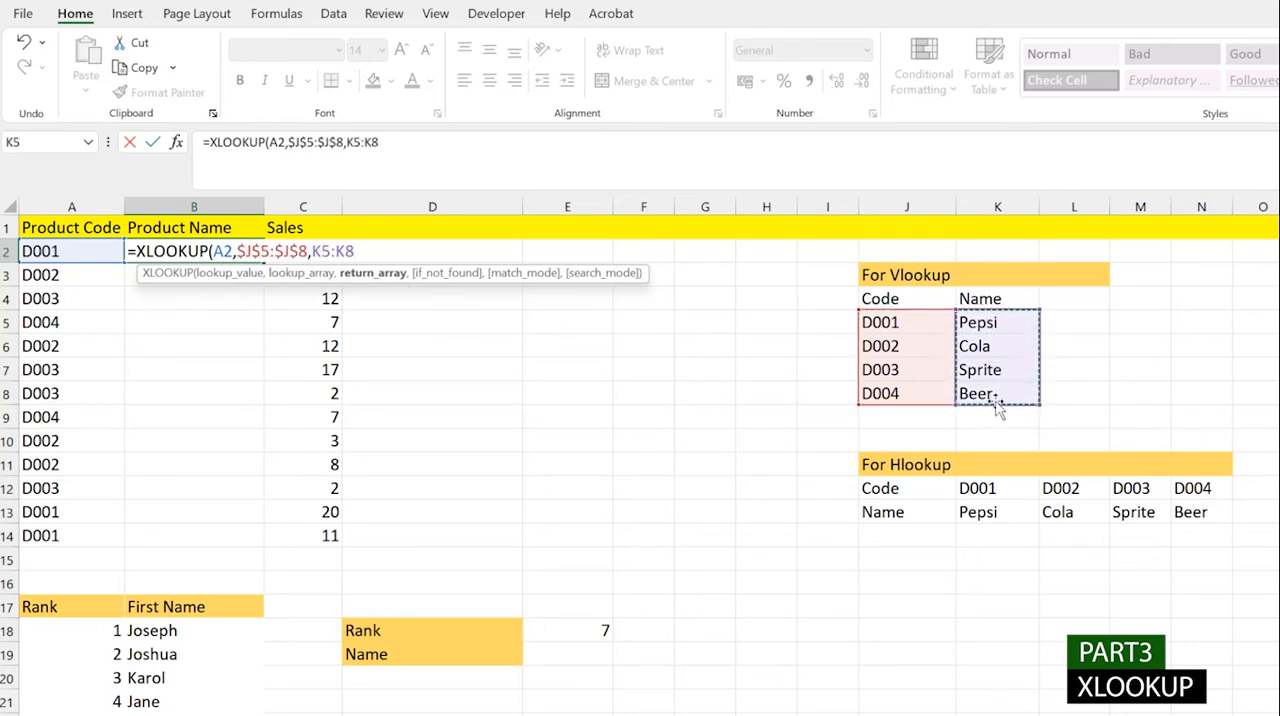
key(F4)
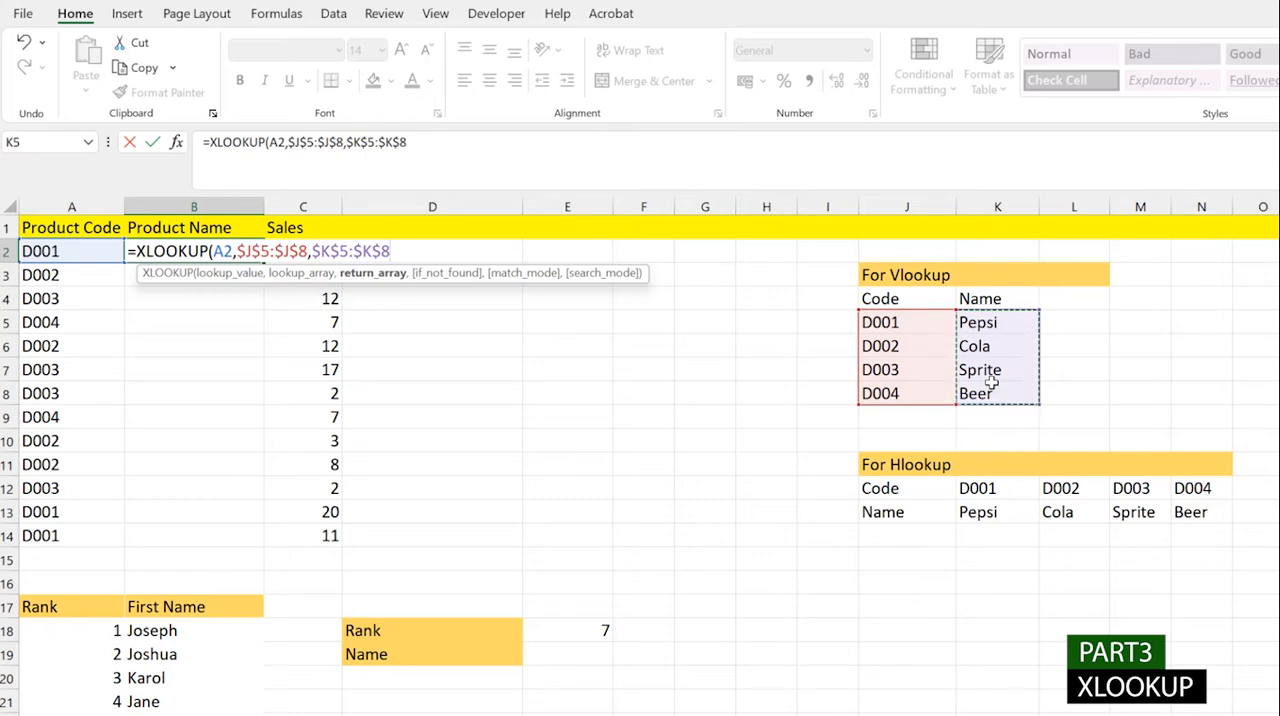
text(,)
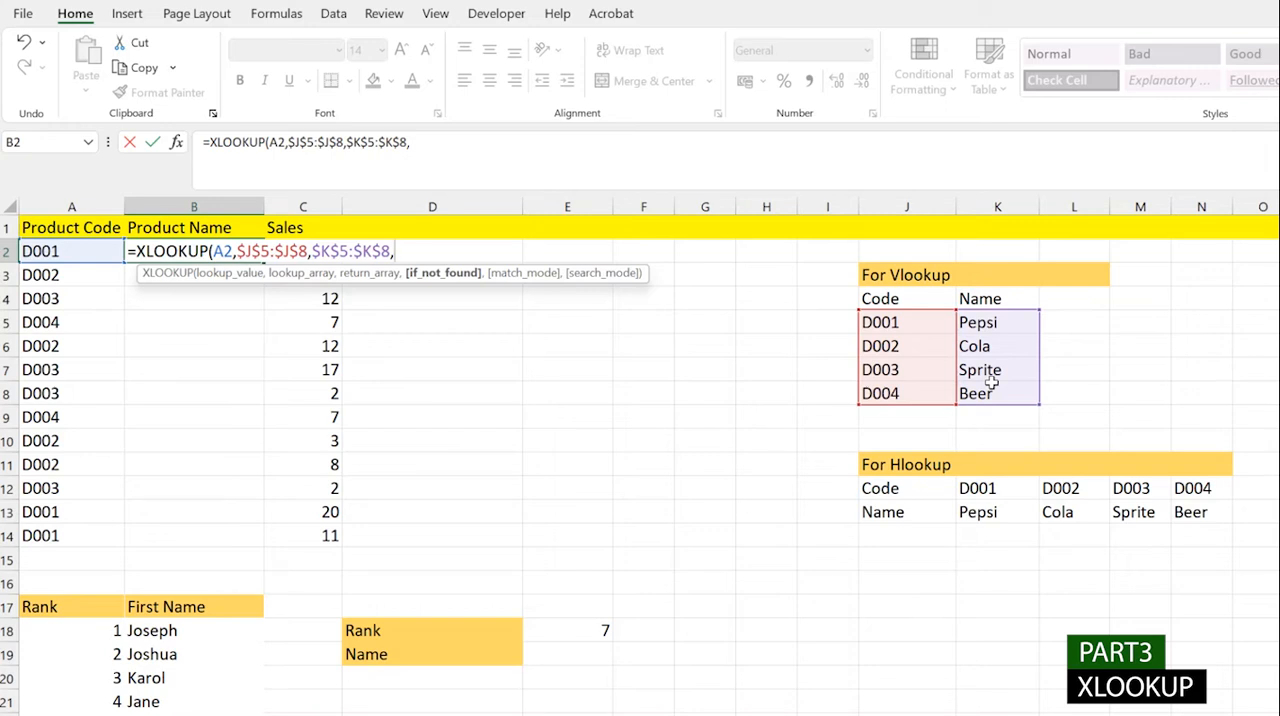
- Complete the XLOOKUP in B2 with "Not Applicable" for missing codes, match mode 0 (exact match) and search mode 1 (first-to-last)
text("Not Appl)
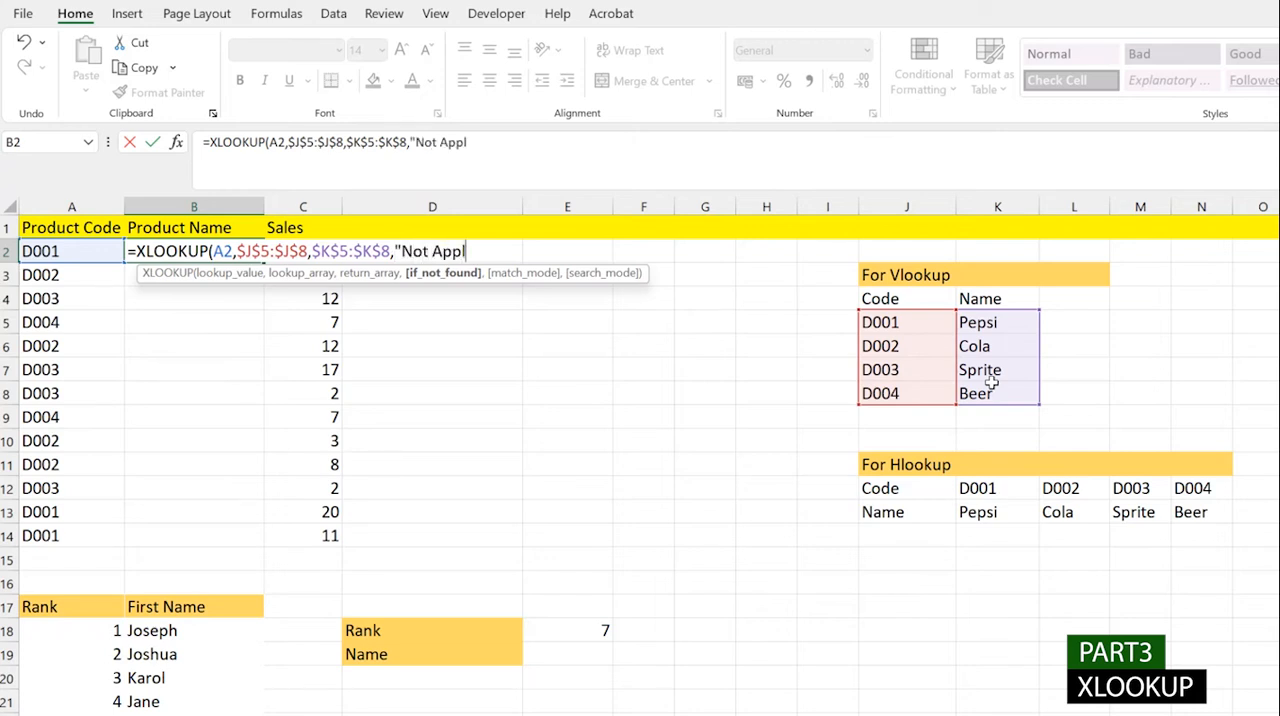
text(icable",)
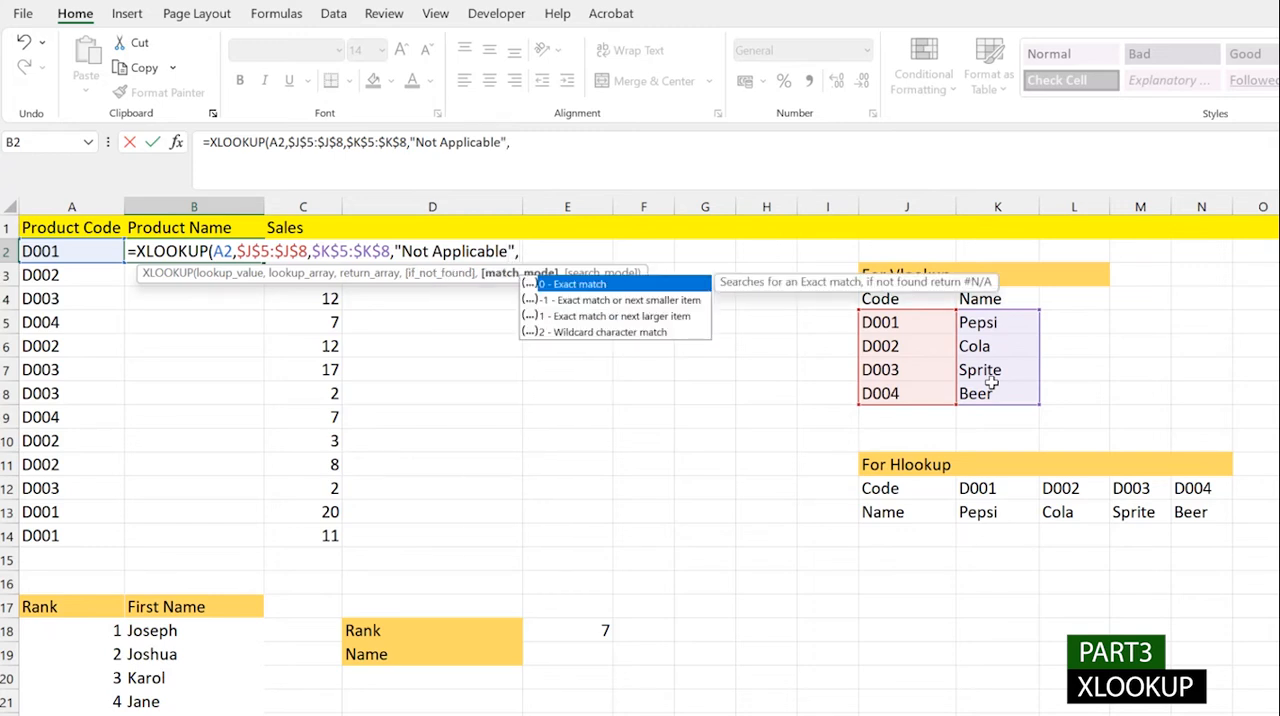
text(0)
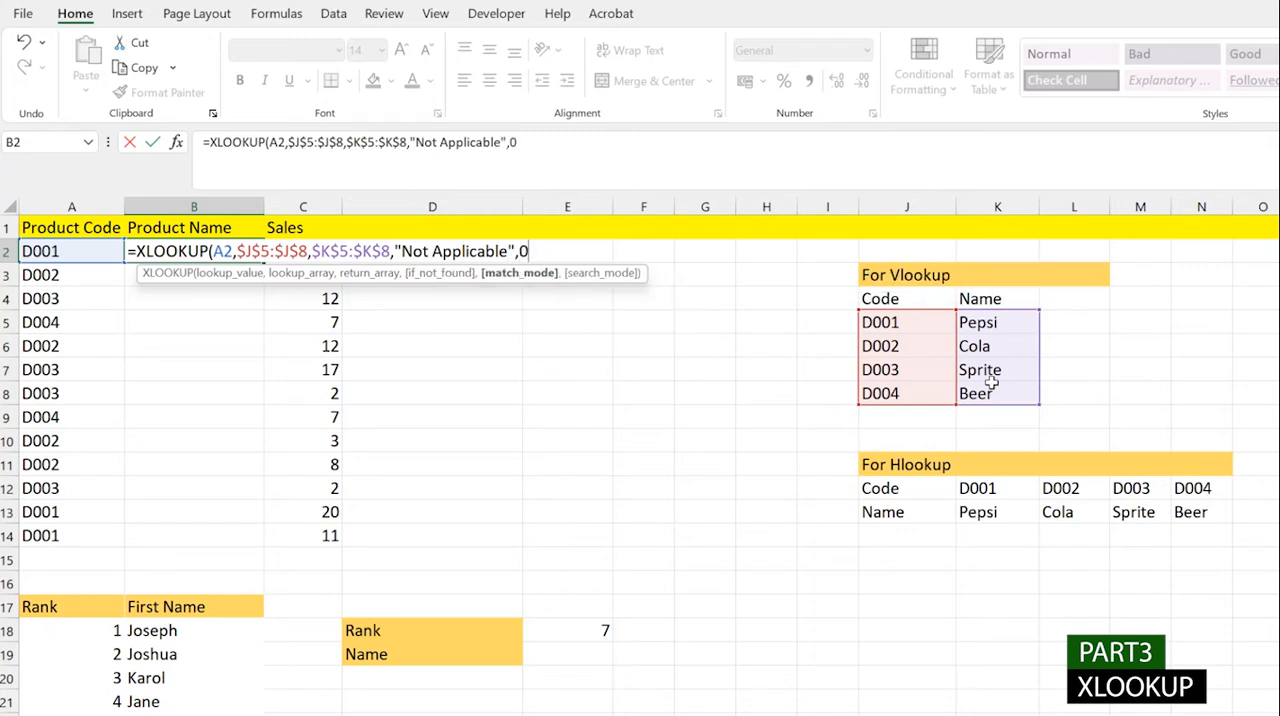
text(,)
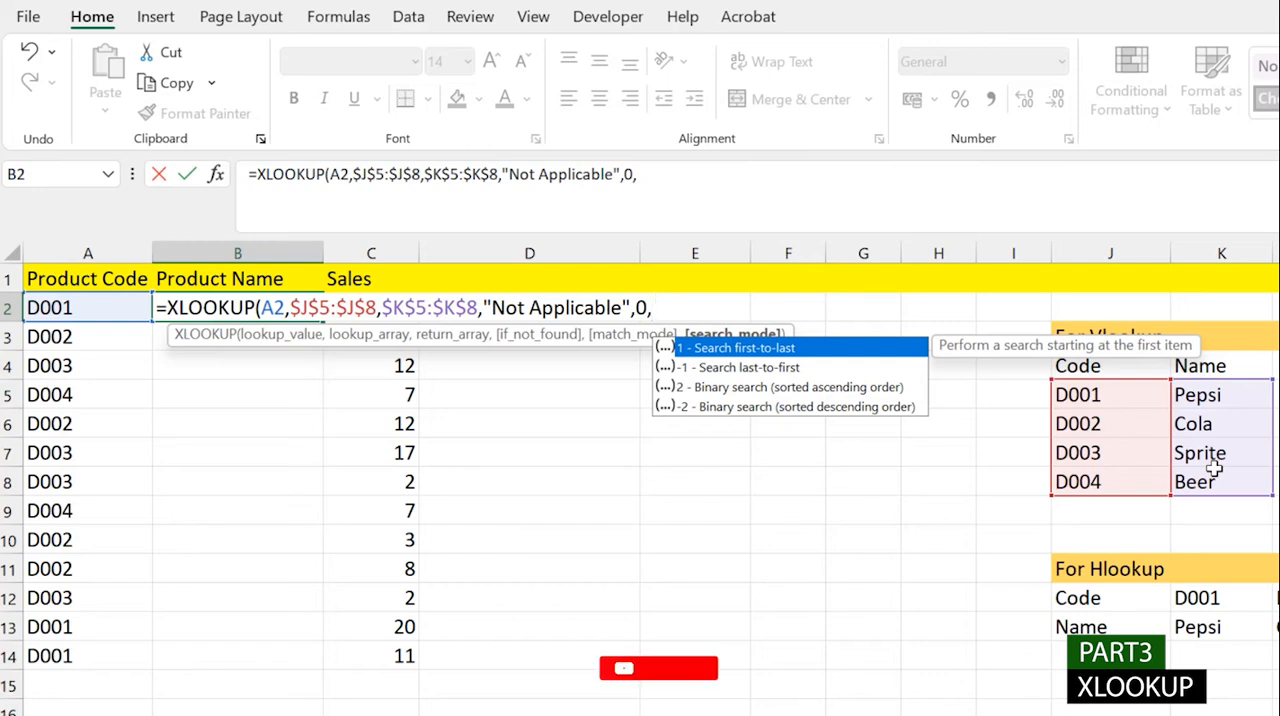
text(1))
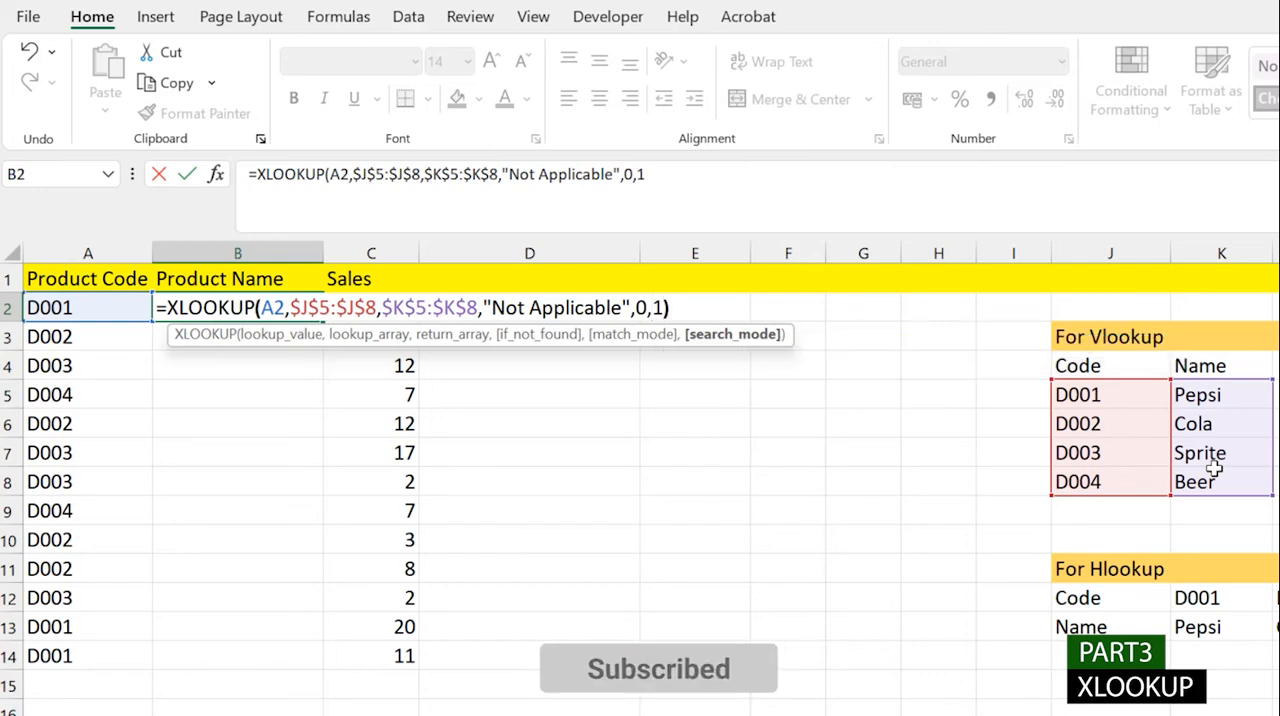
key(Return)
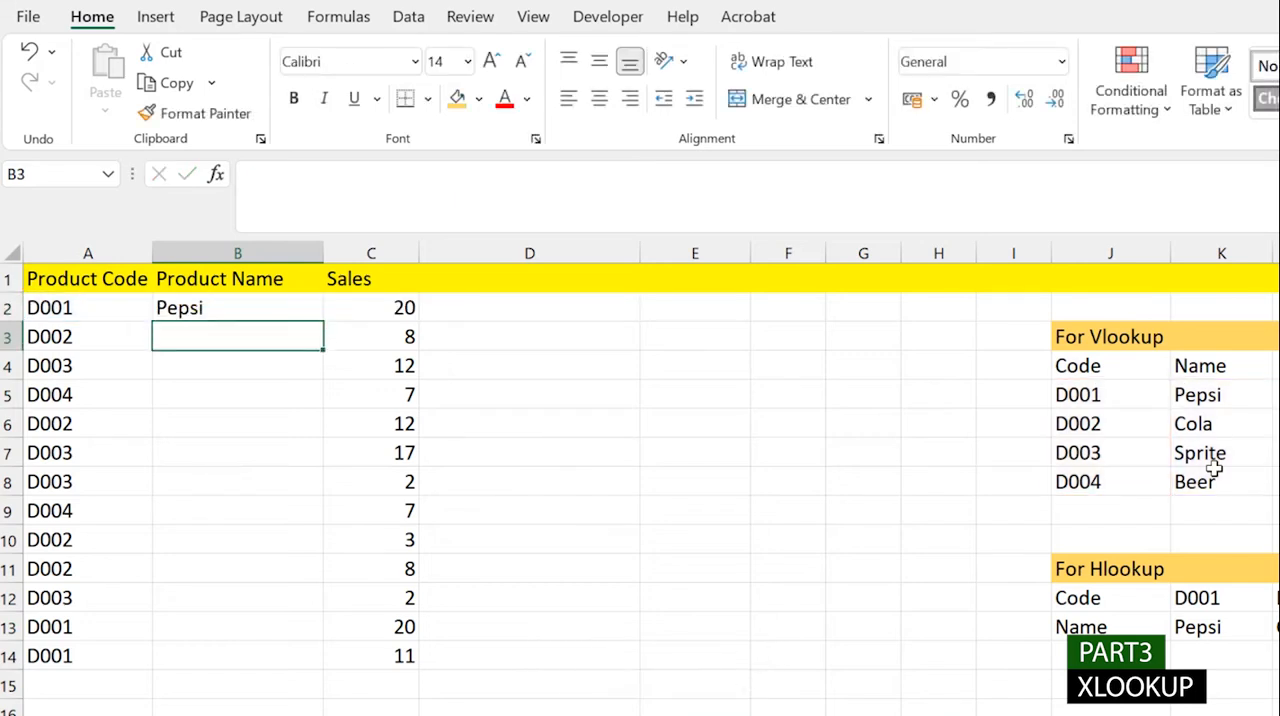
- Fill the XLOOKUP formula from B2 down to B14 and enter the product code D005 in A15
click(318, 314)
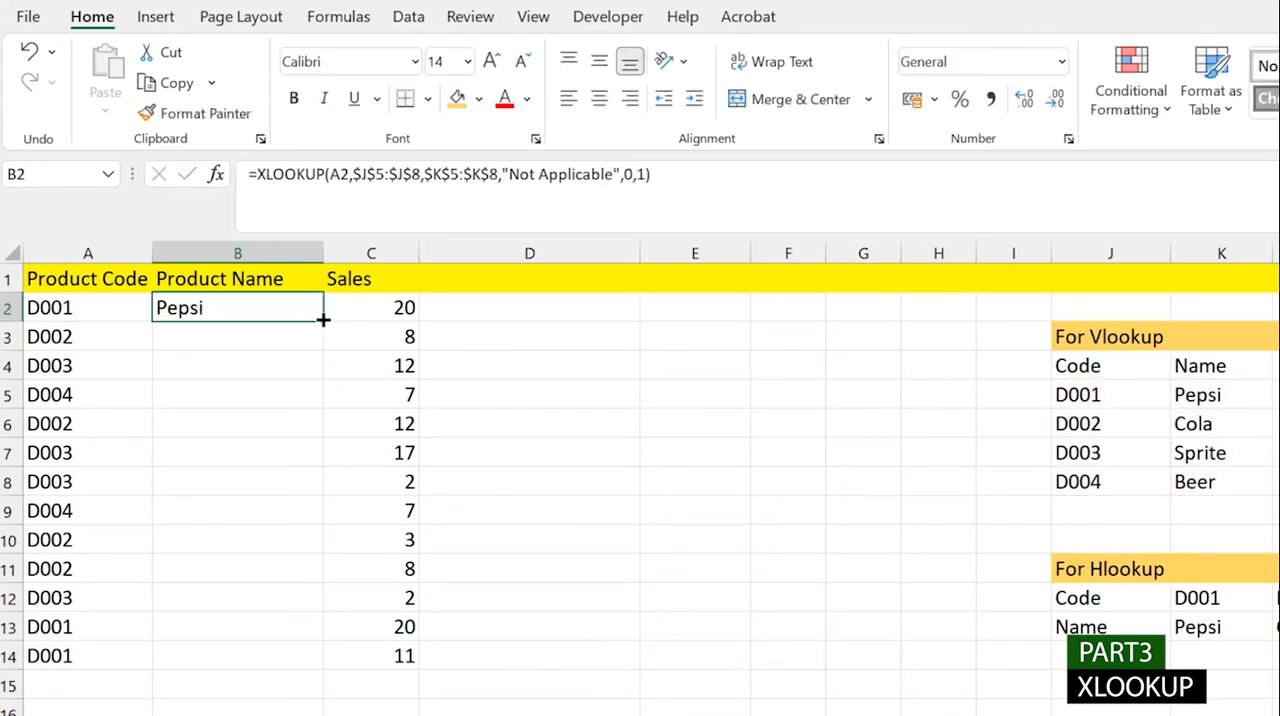
double_click(323, 319)
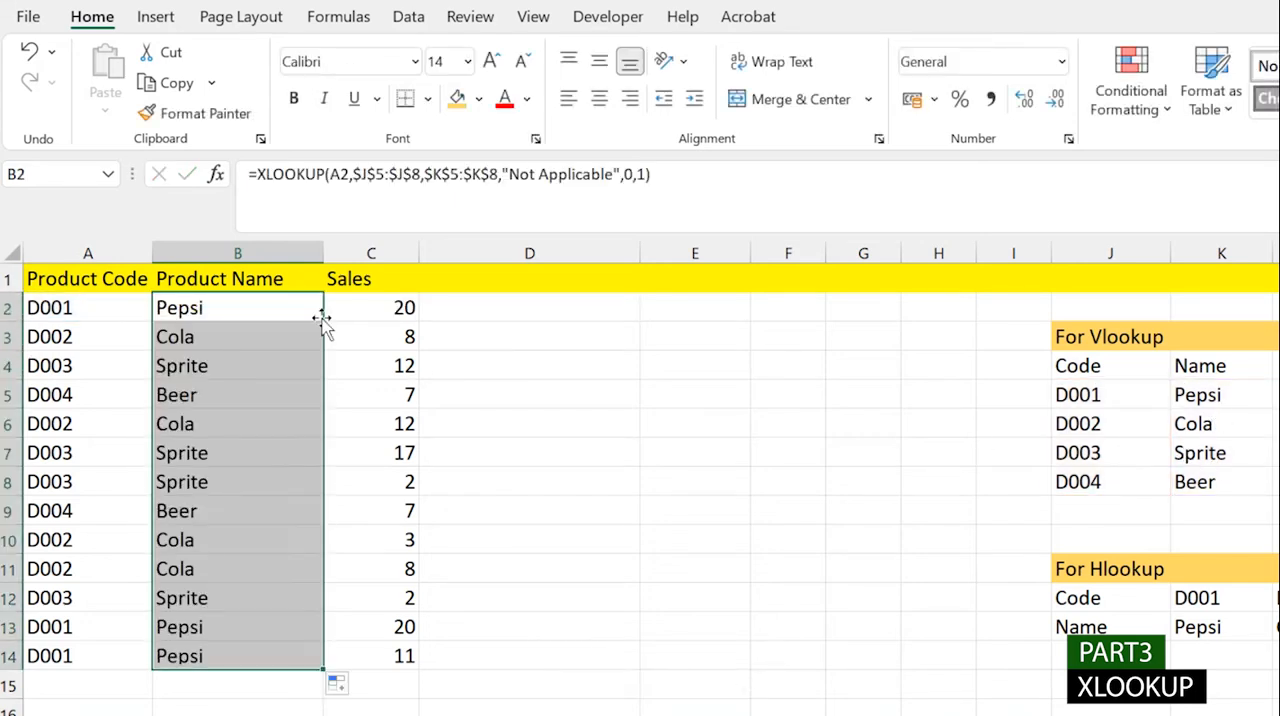
click(56, 679)
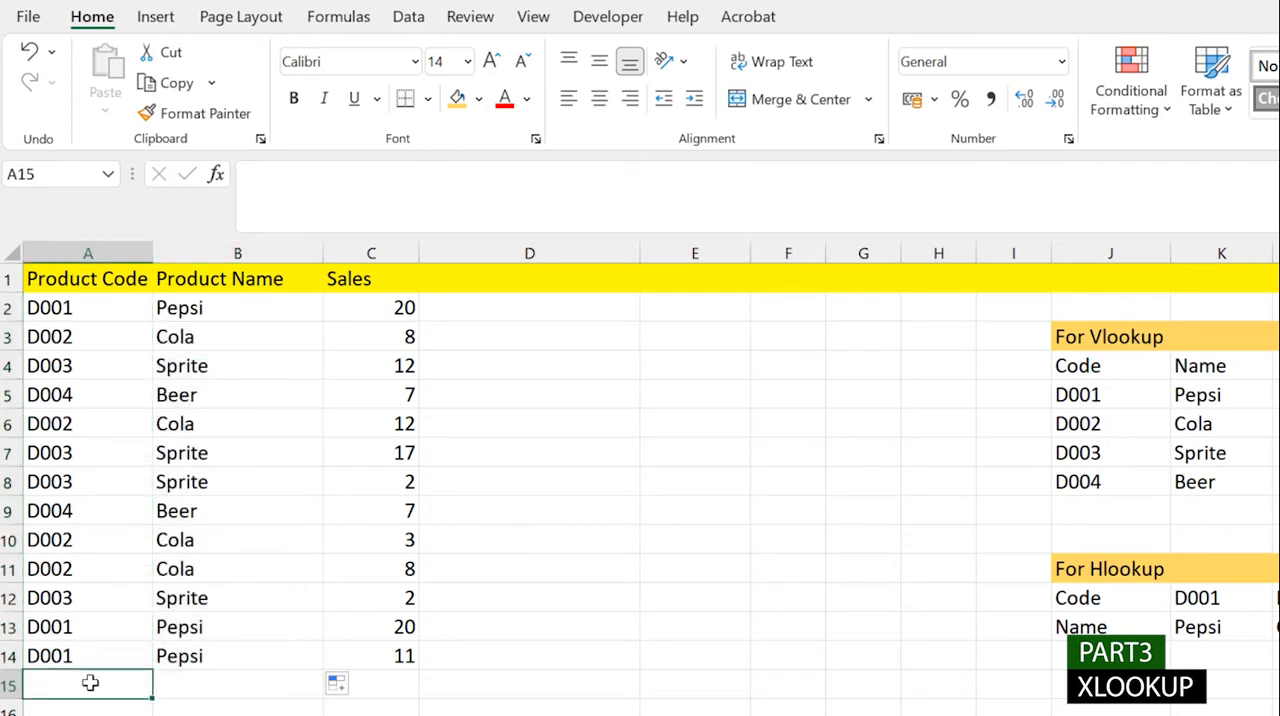
text(D005)
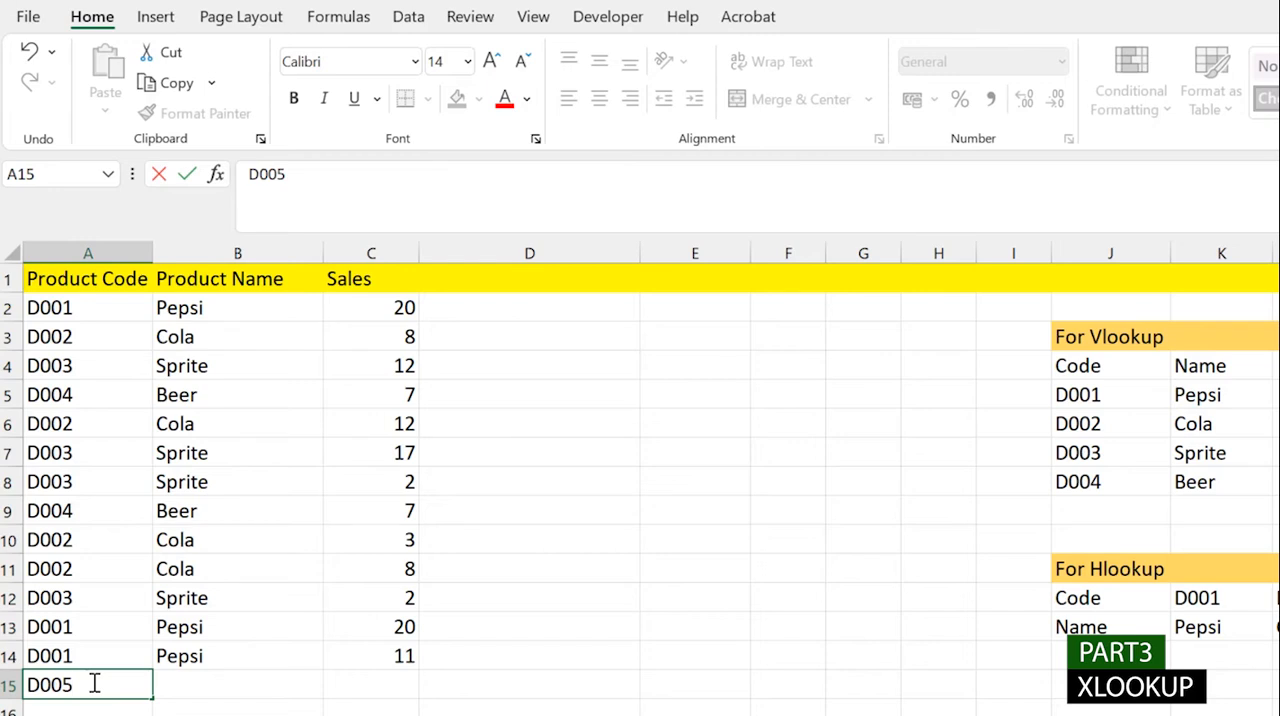
key(Tab)
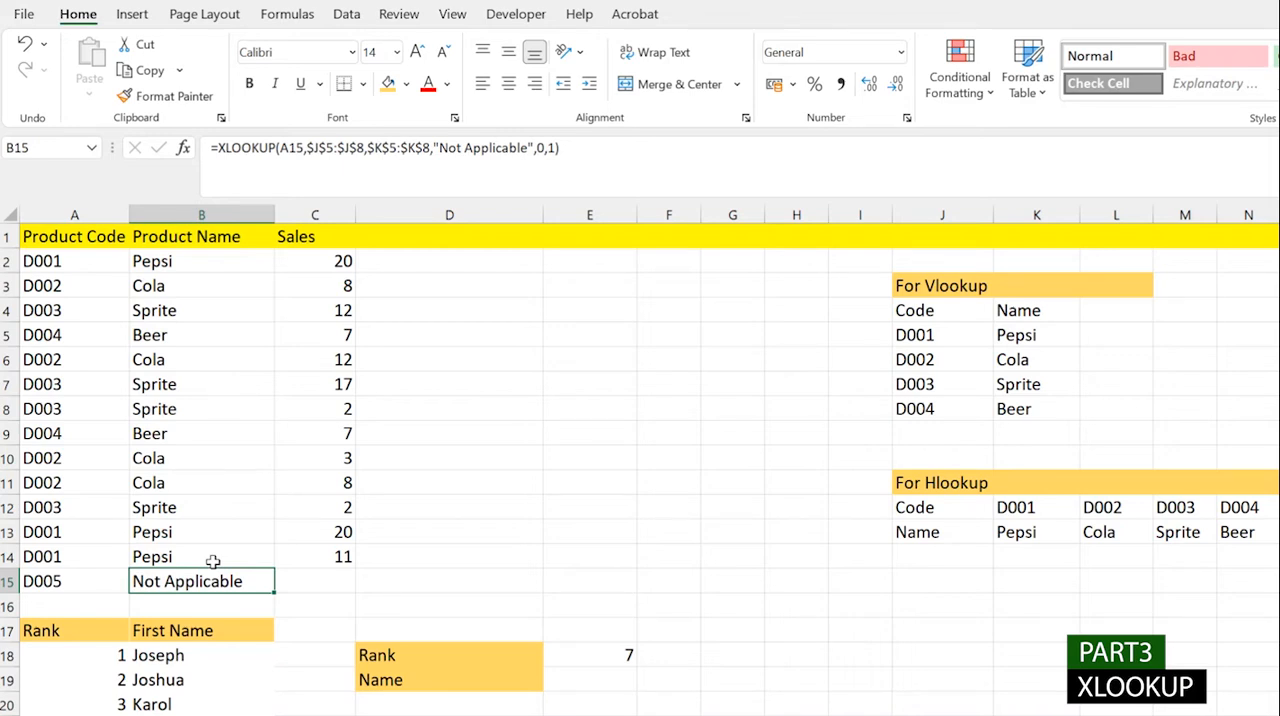
- Clear the Product Name formulas from B2:B15 and the added product code from A15
drag(194, 266, 168, 581)
key(Delete)
click(46, 580)
key(Delete)
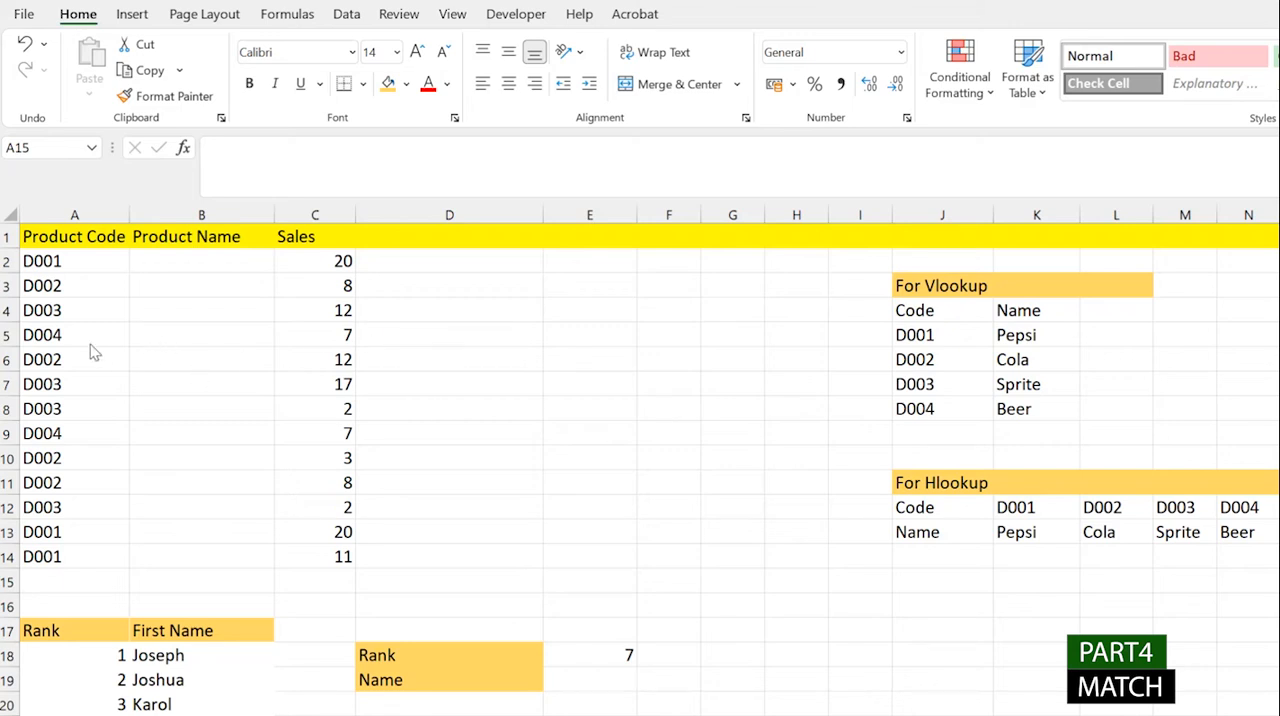
- Begin a MATCH formula in B5 with A5 as the lookup value
click(170, 337)
double_click(170, 336)
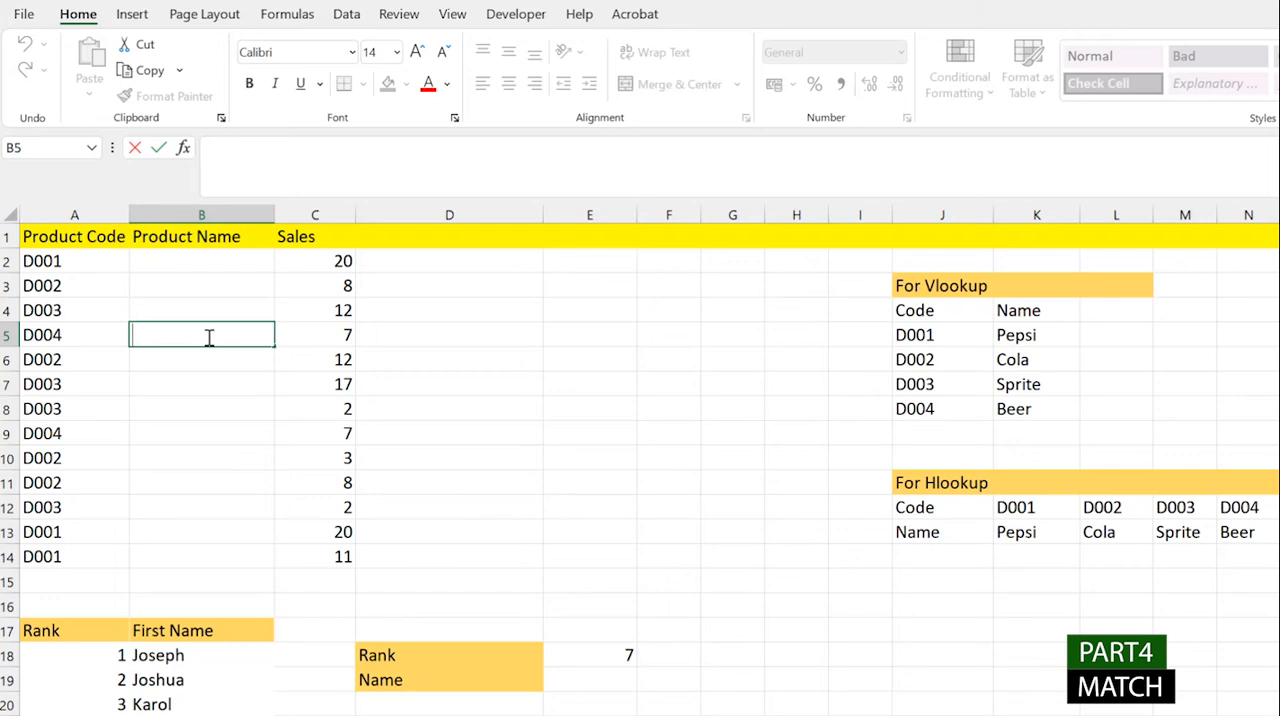
text(=MATCH()
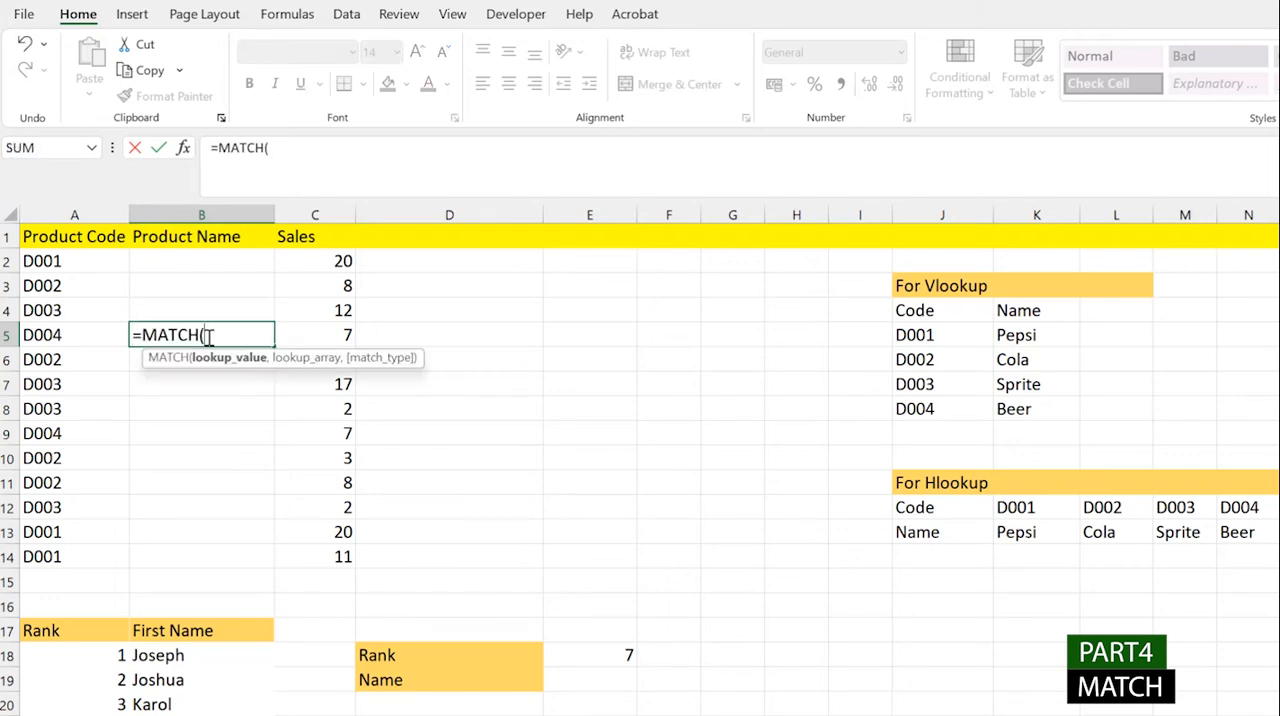
click(55, 335)
text(,)
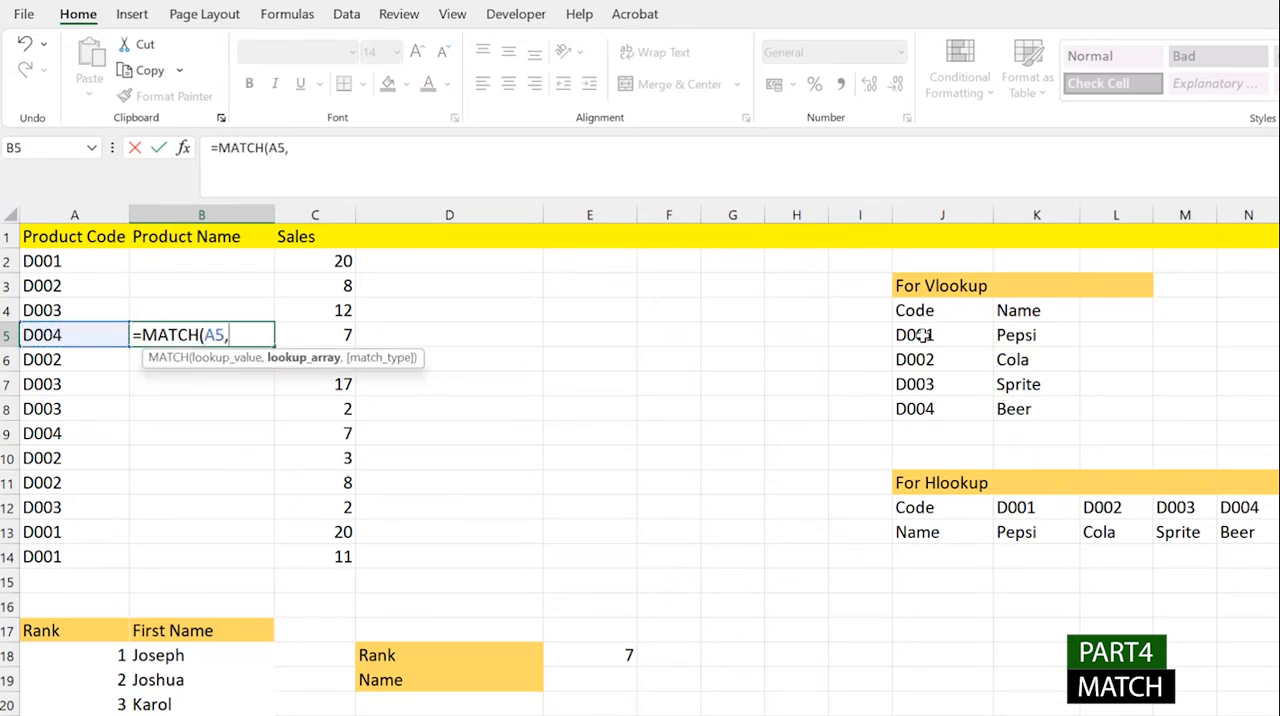
- Complete the MATCH in B5 with the absolute lookup array $J$5:$J$8 and no match type
drag(920, 337, 922, 415)
key(F4)
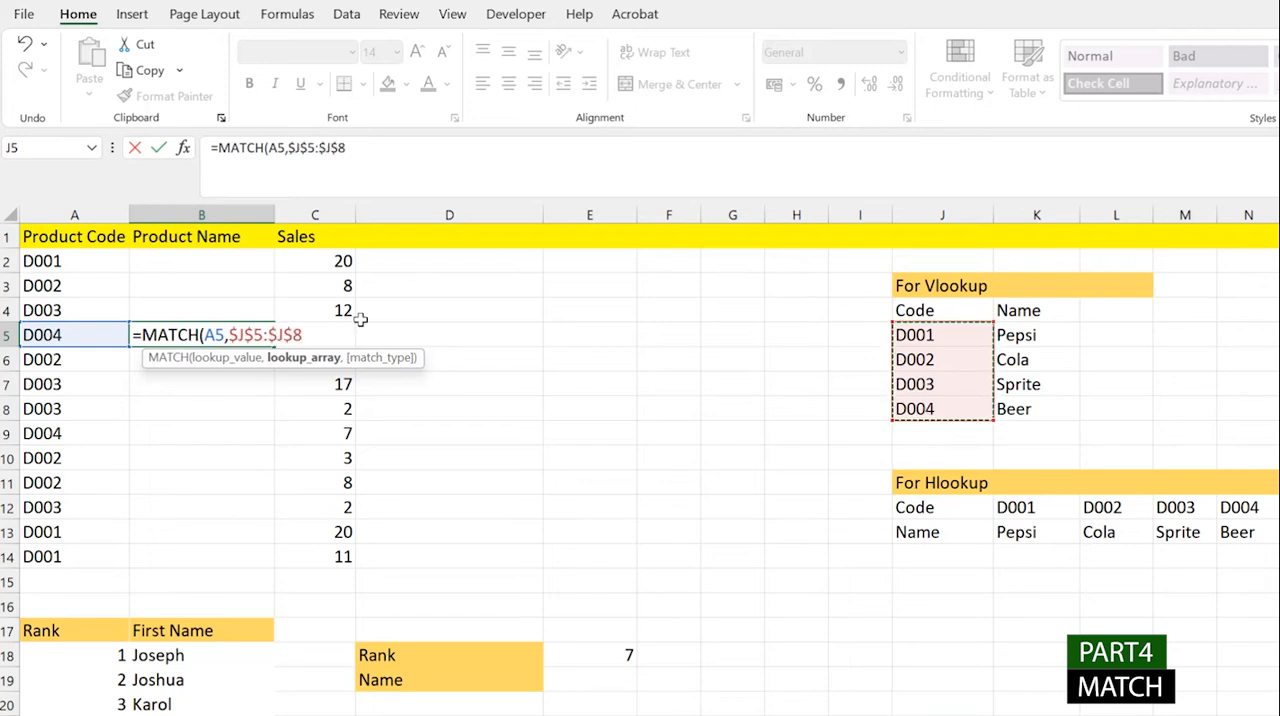
key(BackSpace)
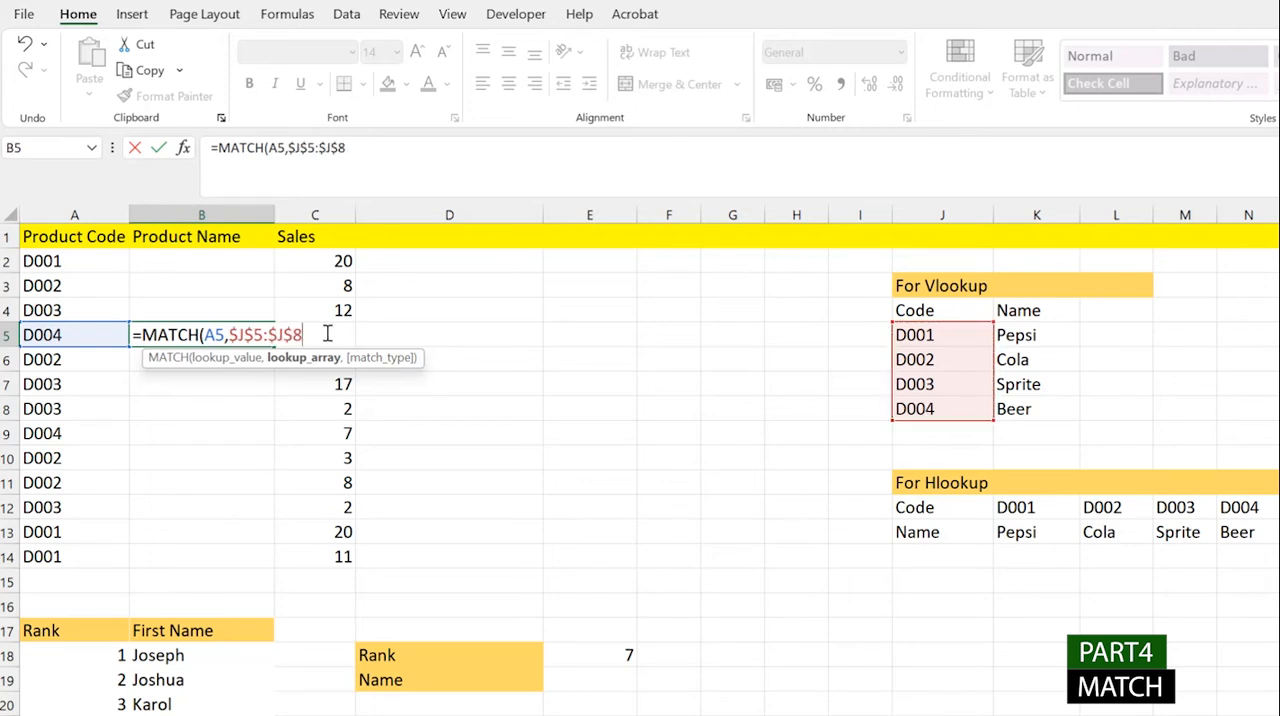
text(,)
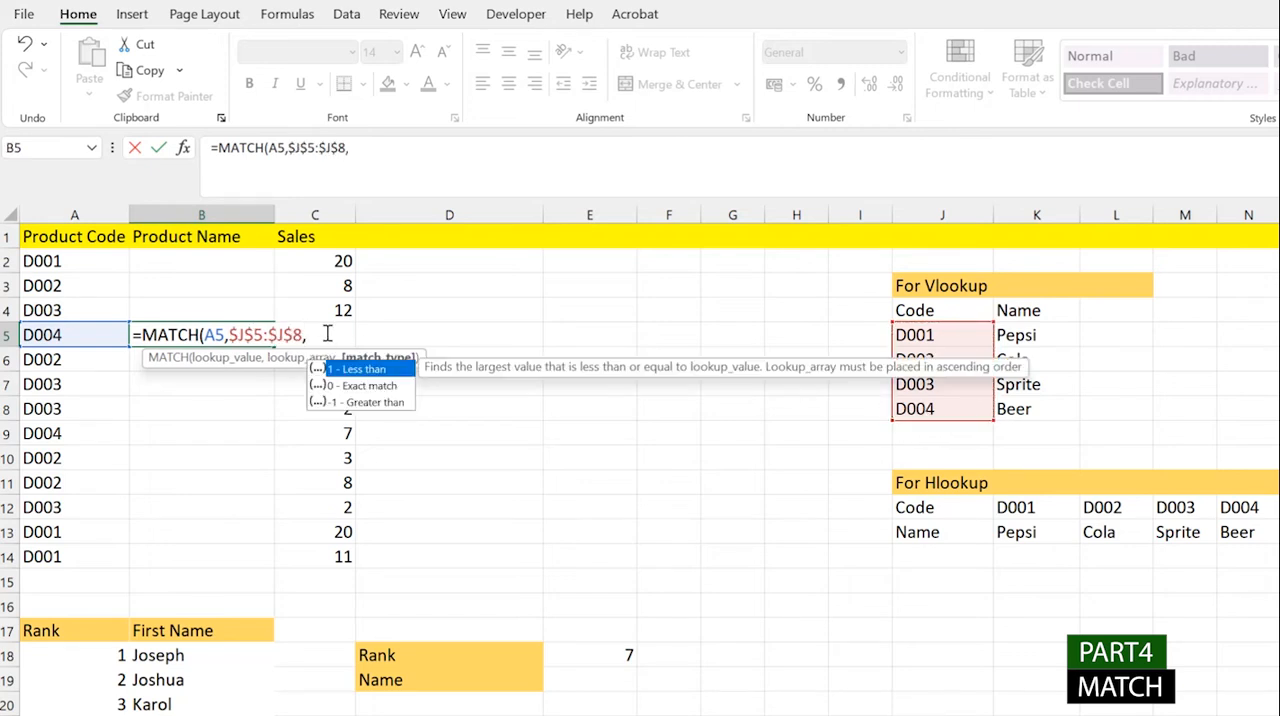
key(BackSpace)
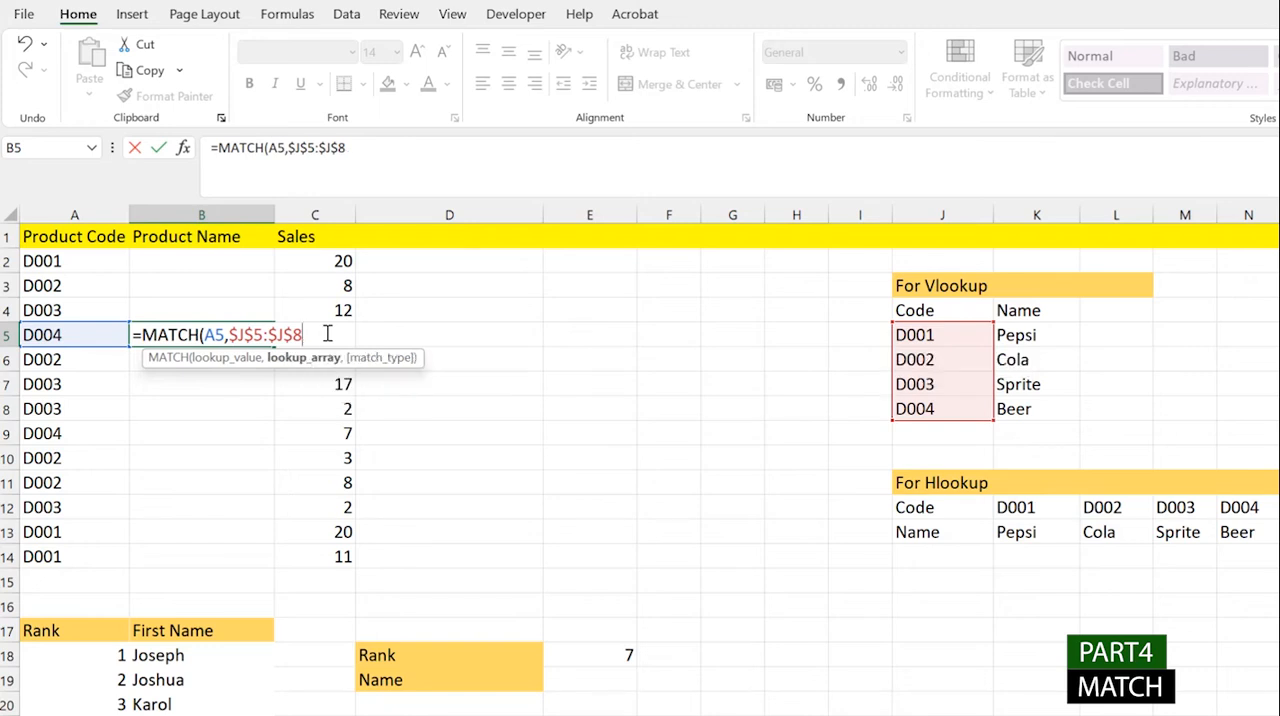
text())
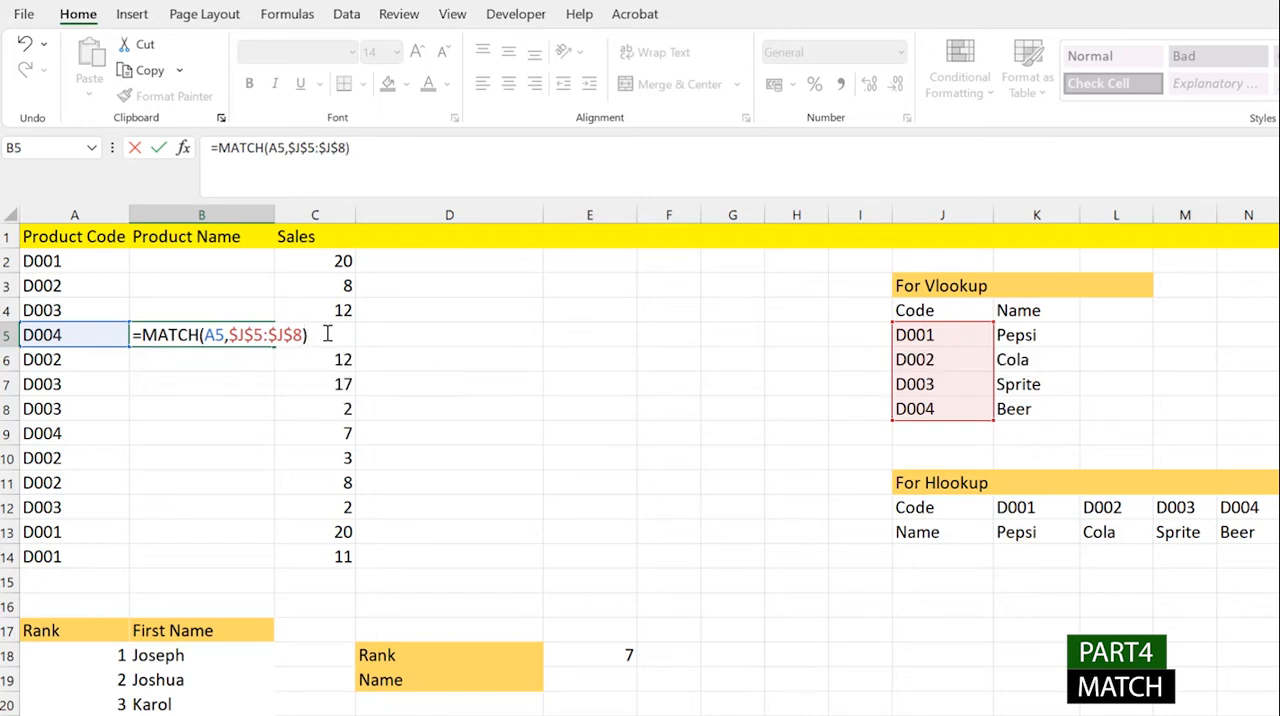
key(Return)
- Check the MATCH formula and its references in B5, and clear the cell
click(240, 338)
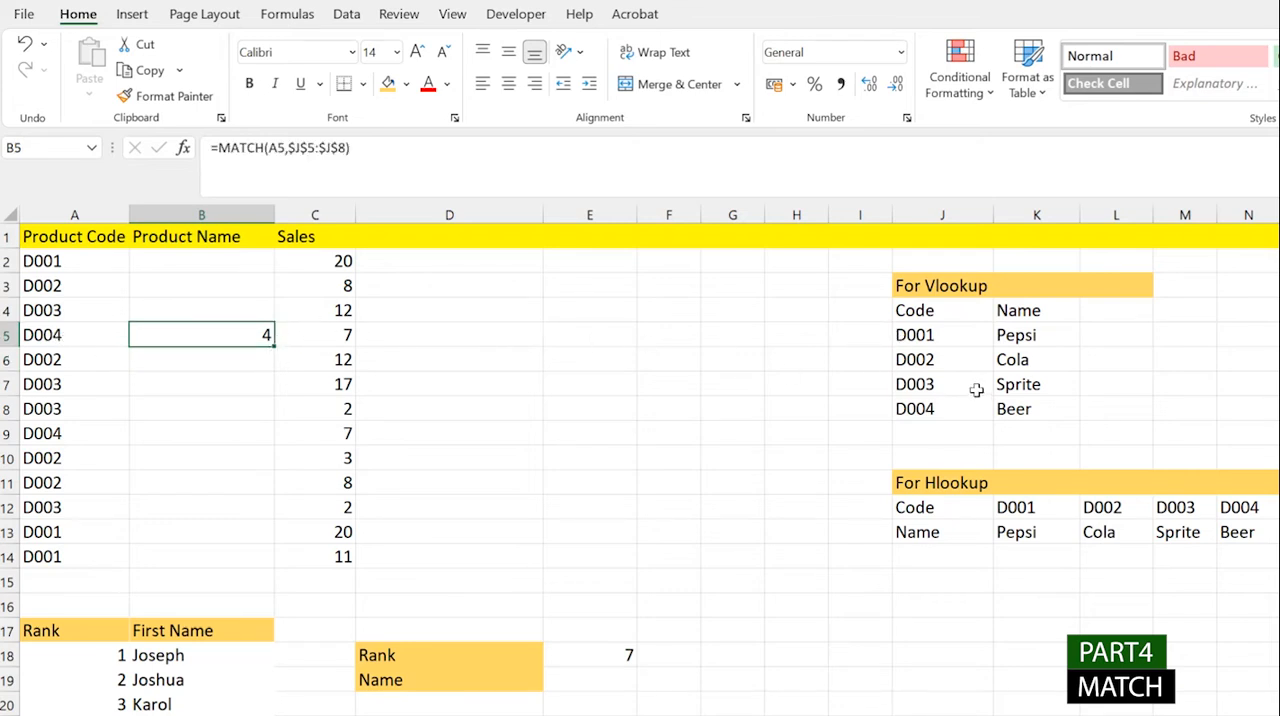
click(331, 148)
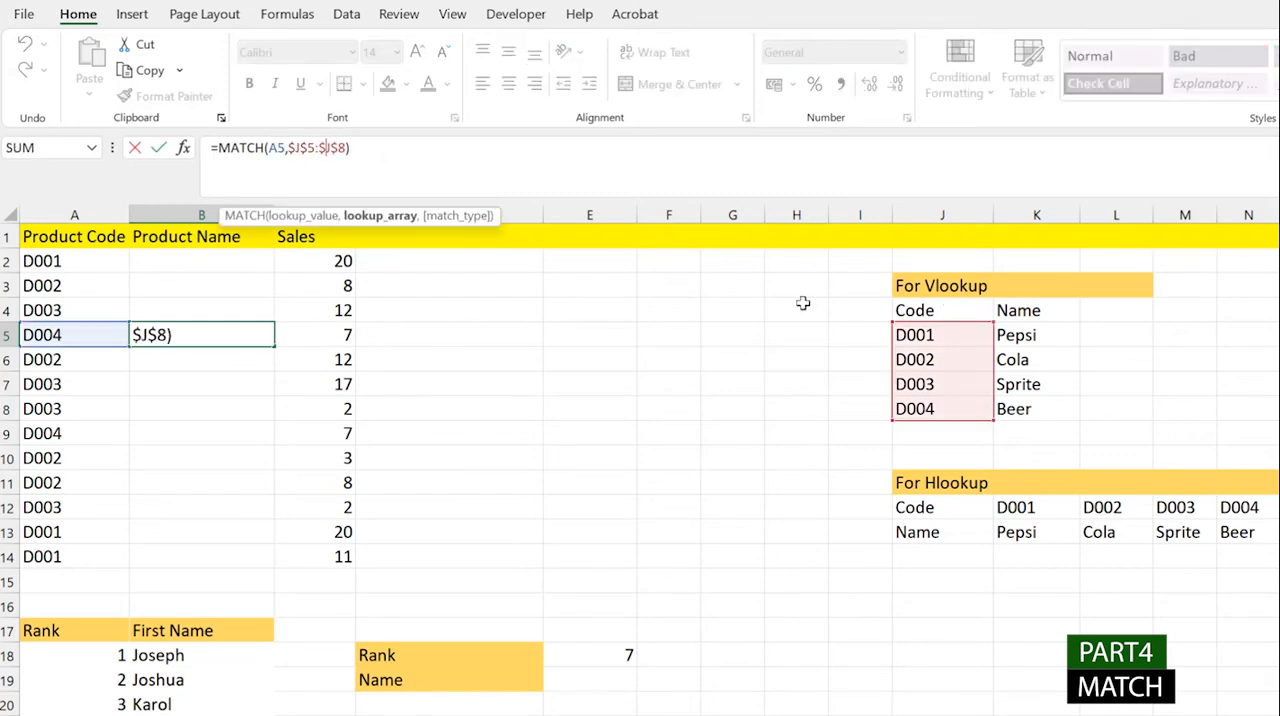
click(230, 326)
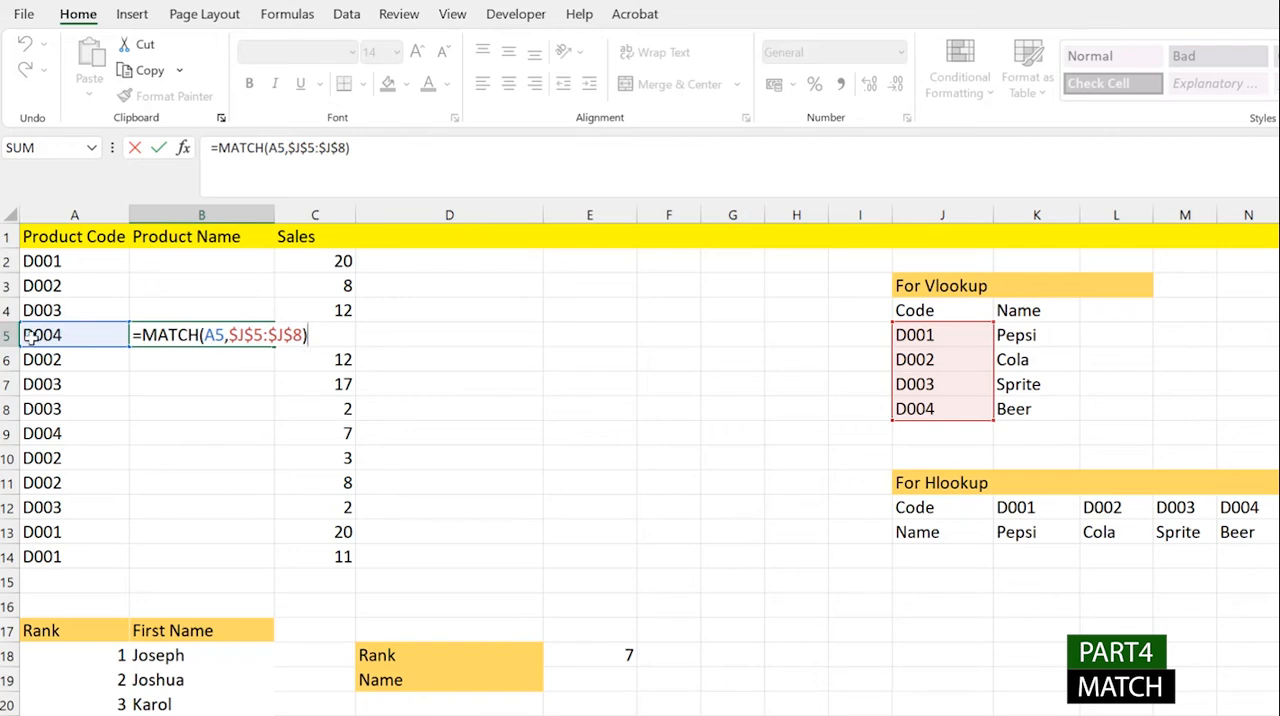
key(Return)
click(246, 337)
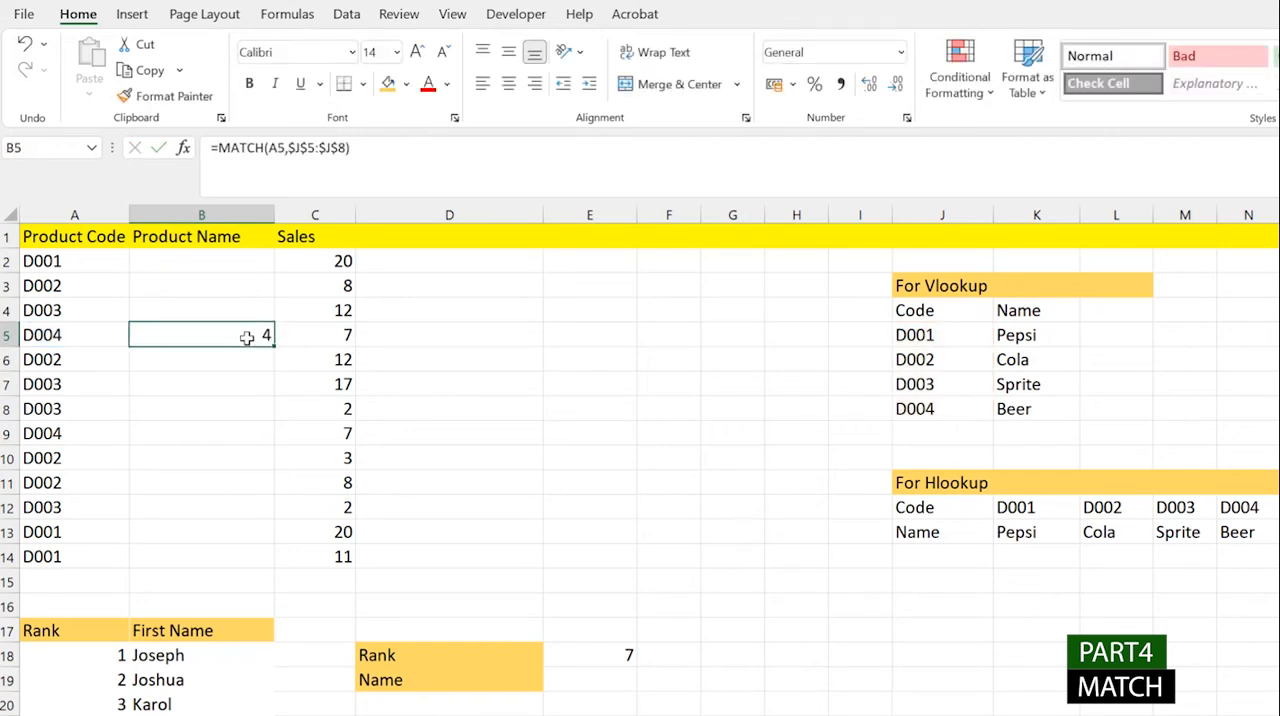
key(Delete)
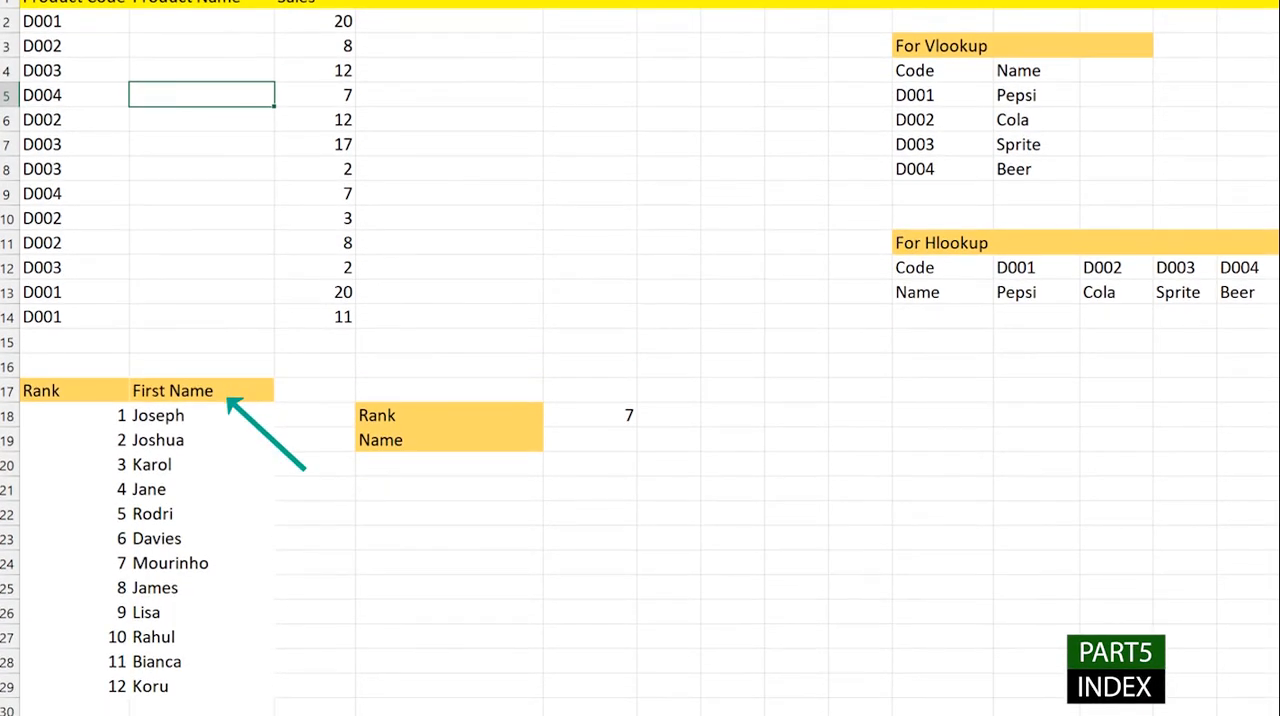
- Examine the Rank and Name cells E18 and E19 and the choices offered by the rank dropdown in E18
click(603, 619)
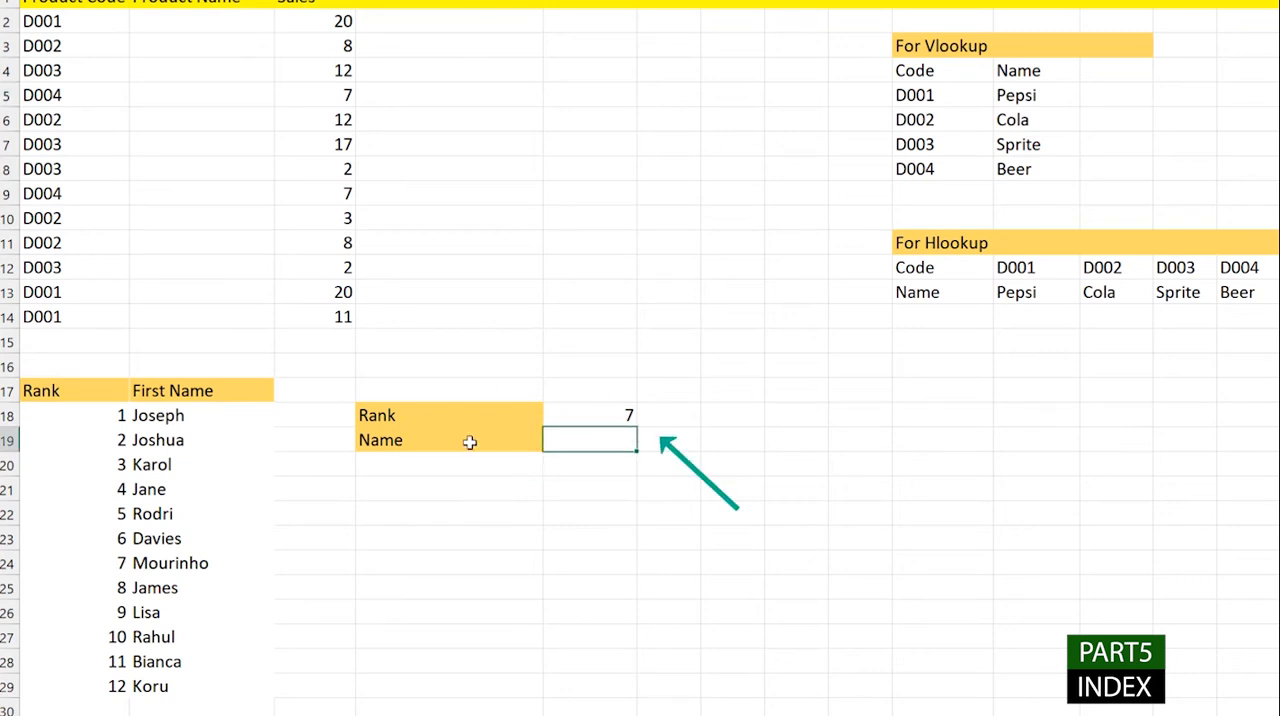
click(470, 441)
click(557, 434)
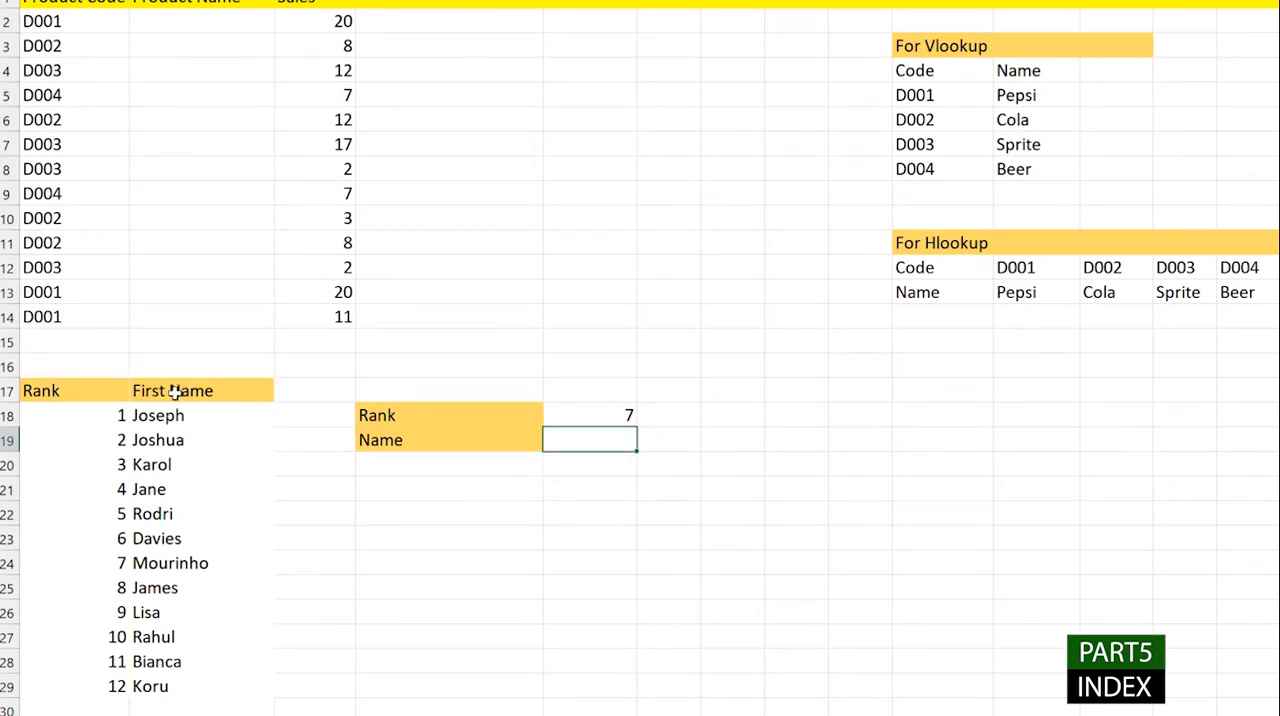
click(622, 417)
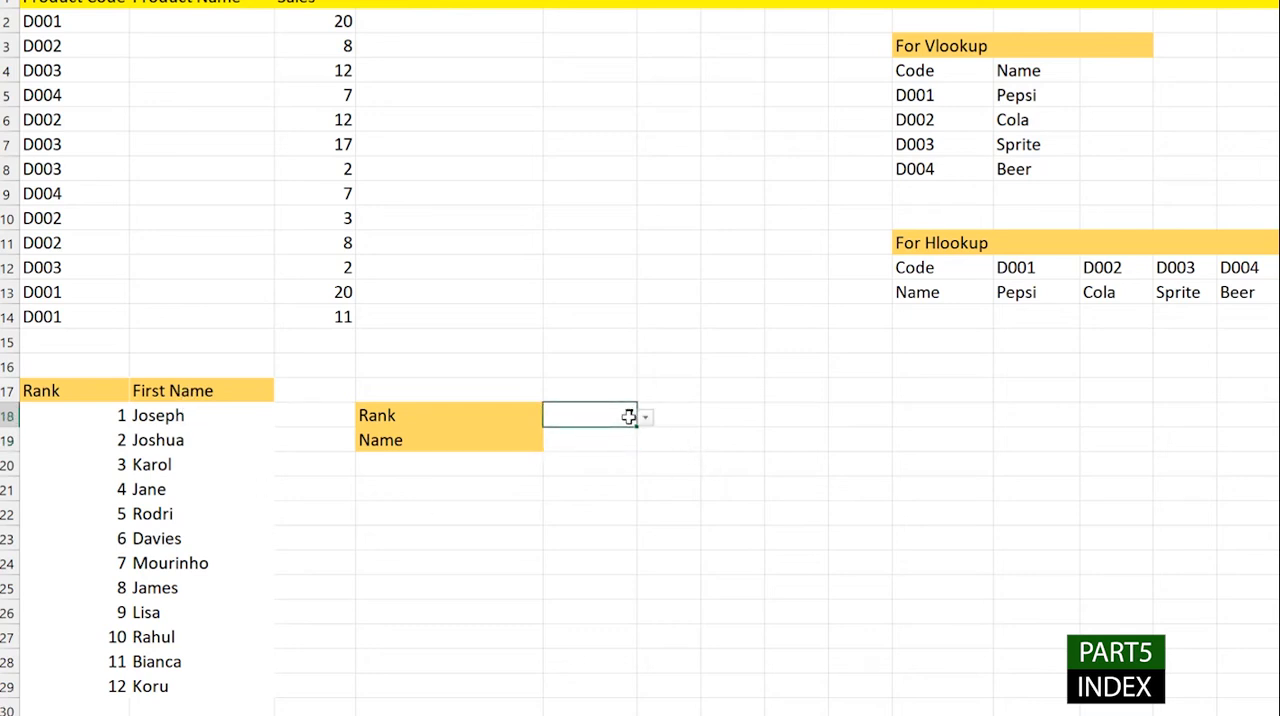
click(645, 417)
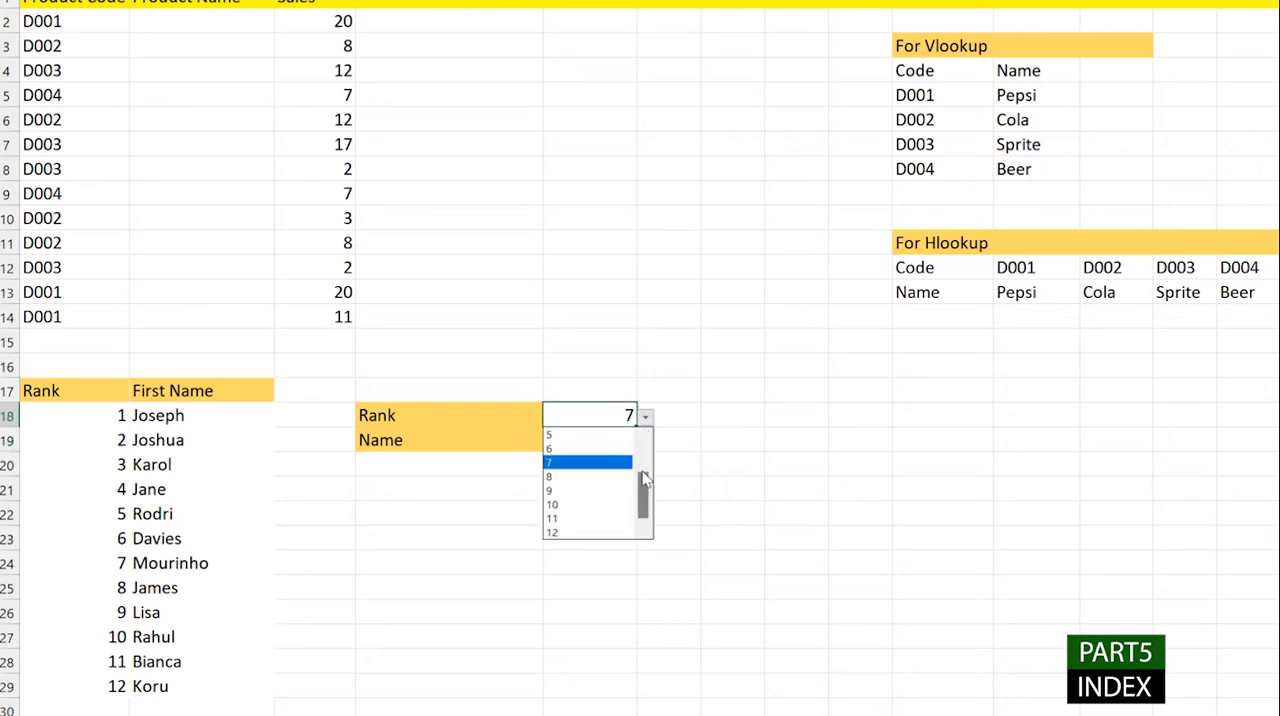
drag(643, 521, 645, 497)
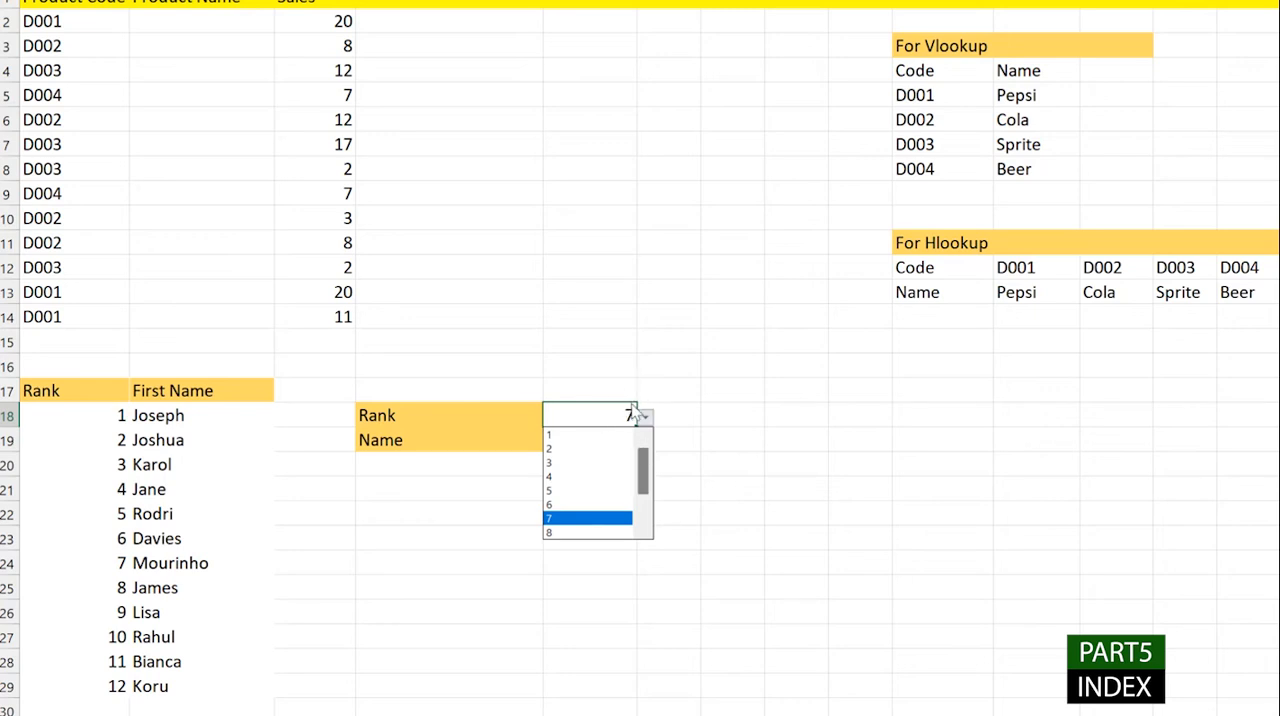
click(534, 423)
- Begin an INDEX formula in the Name cell E19 with the absolute array $A$18:$B$29
click(586, 443)
double_click(589, 443)
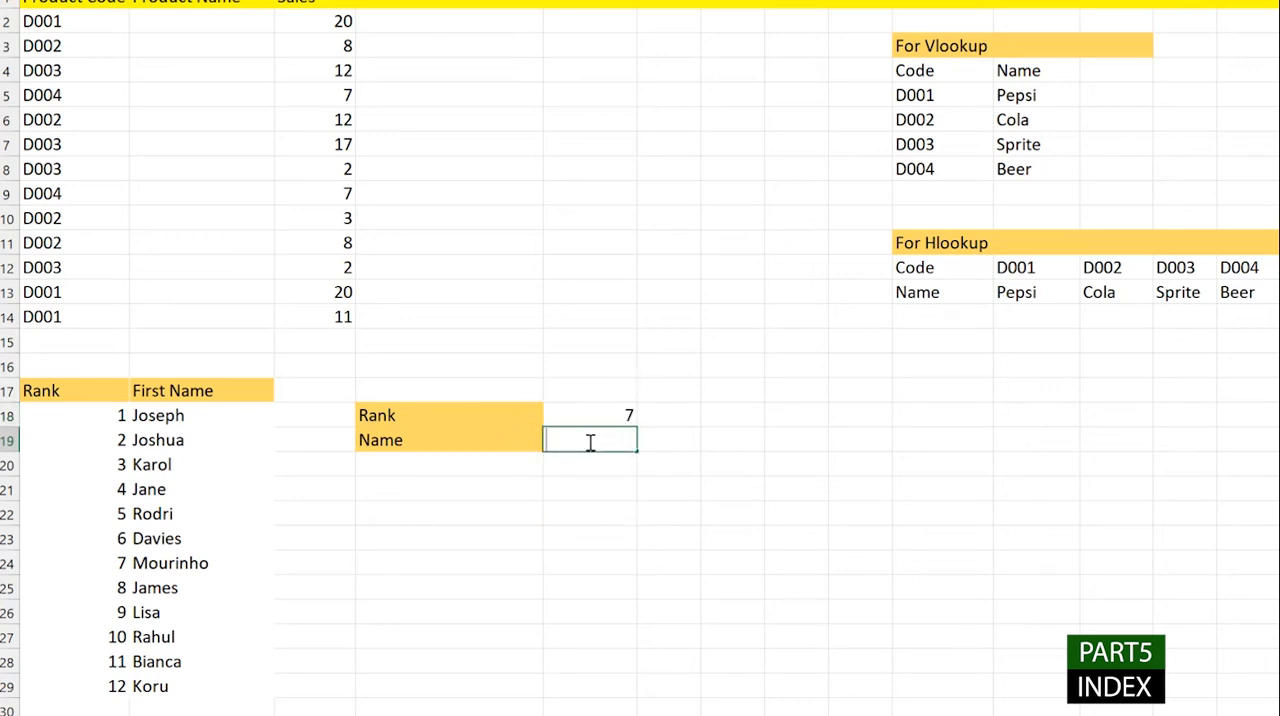
text(=inde)
key(Tab)
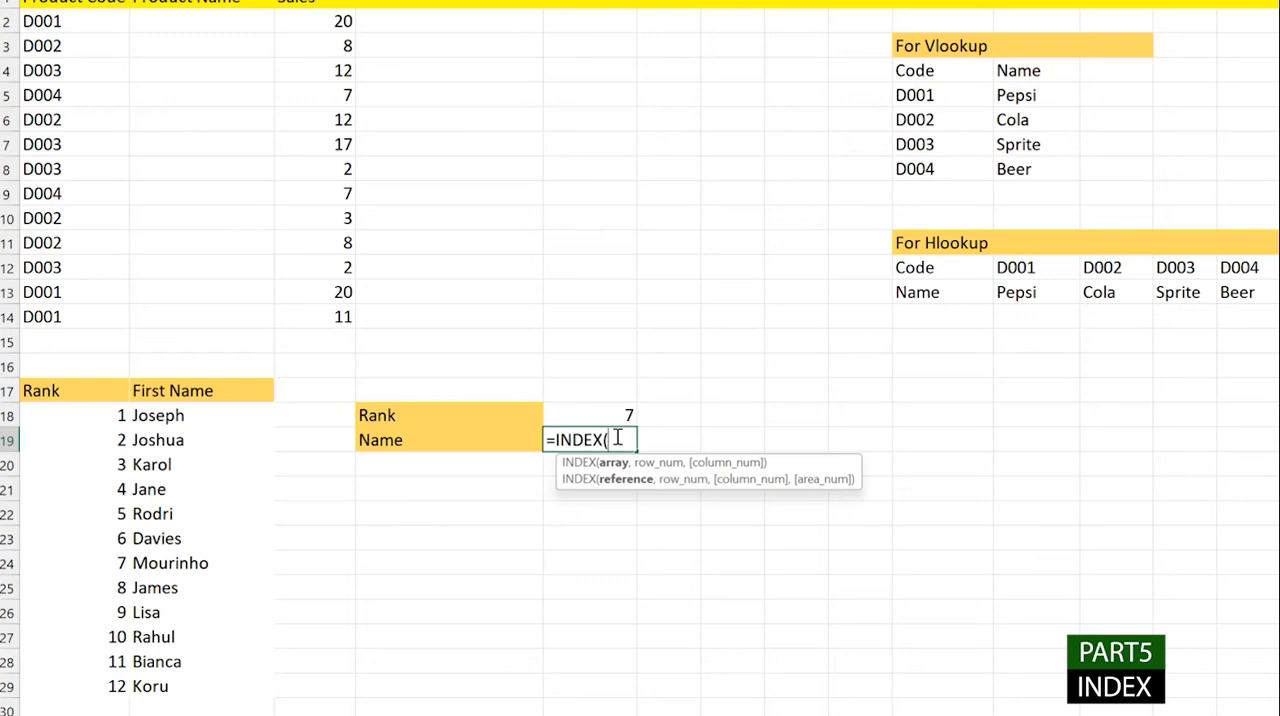
drag(100, 416, 187, 692)
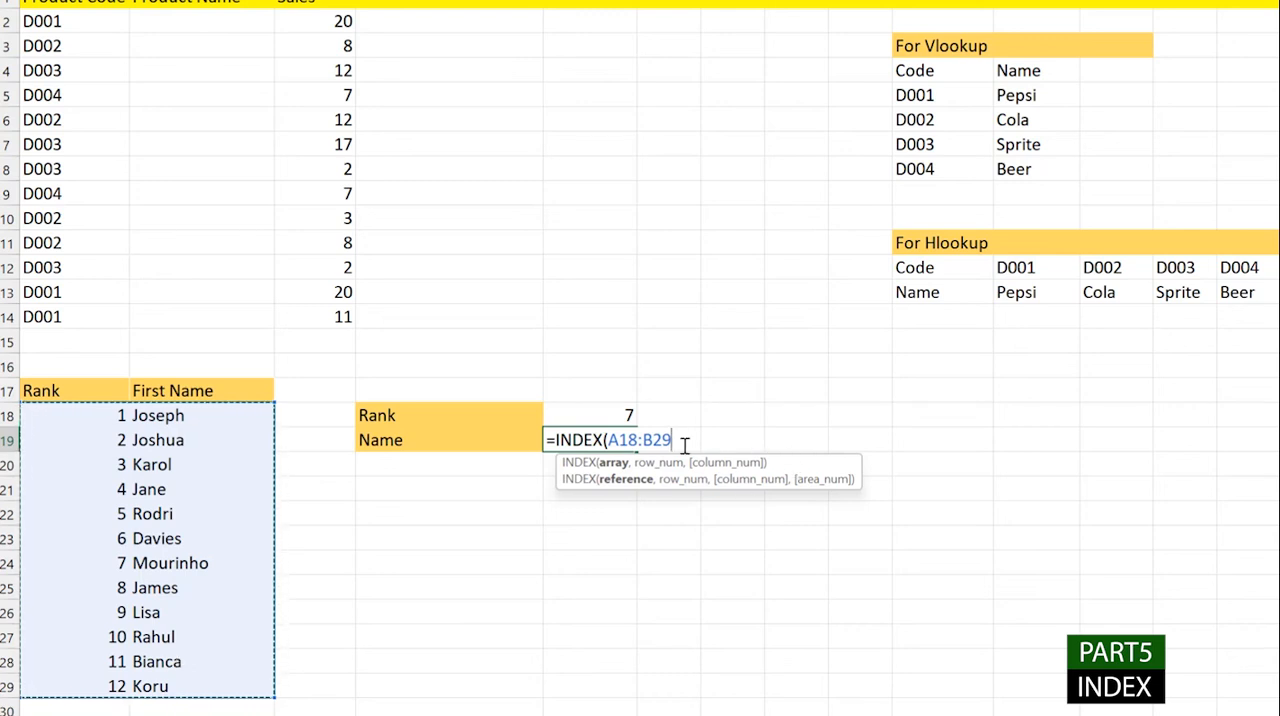
key(F4)
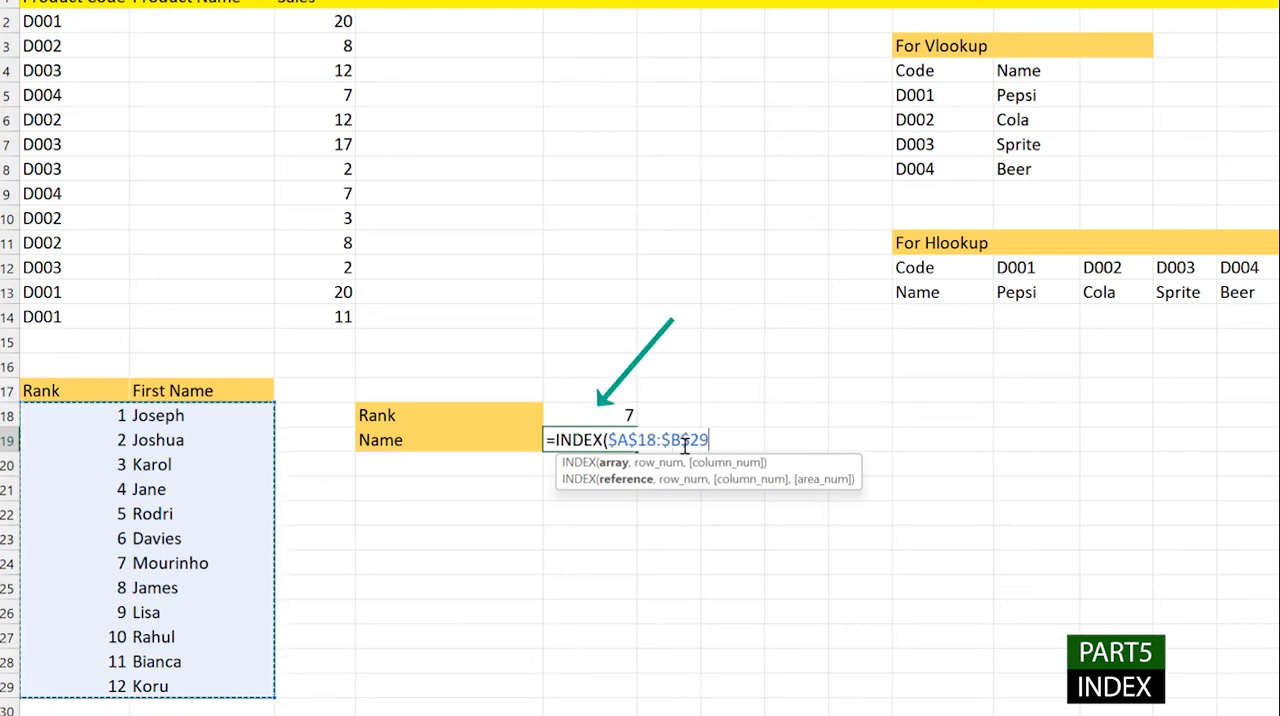
text(,)
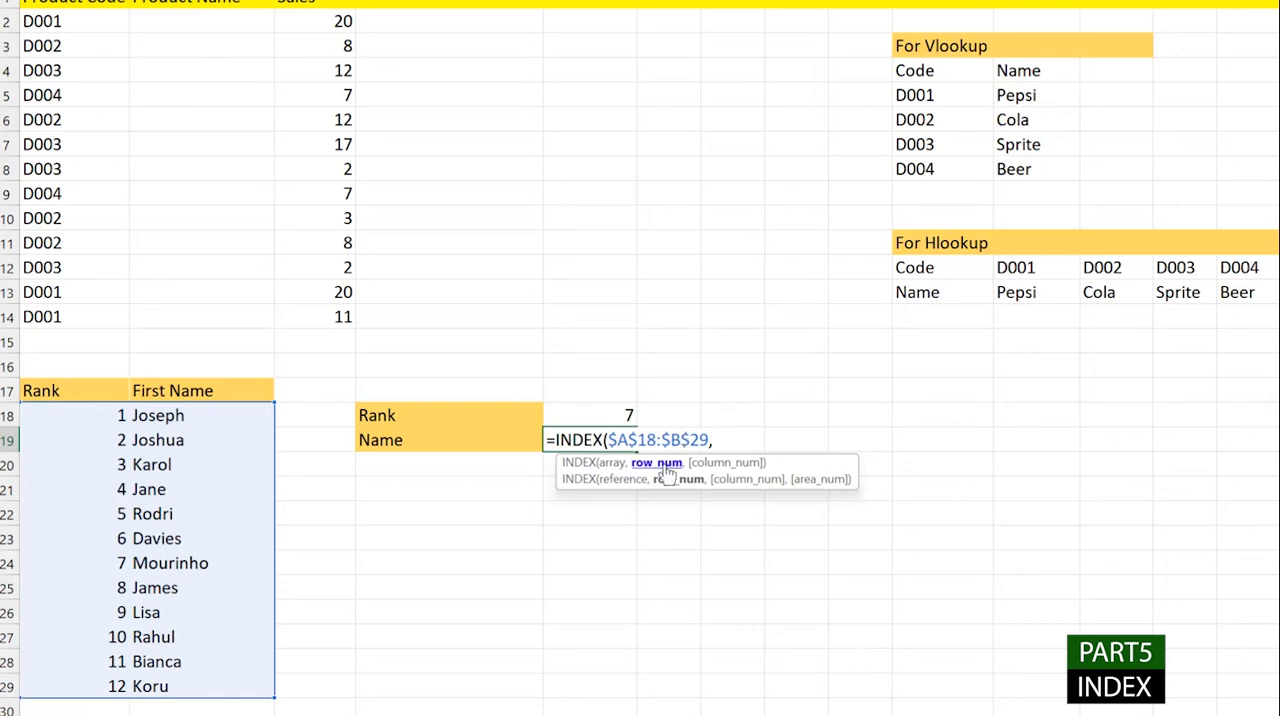
- Complete the INDEX formula in the Name cell E19 with E18 as row number and 2 as column number
click(586, 415)
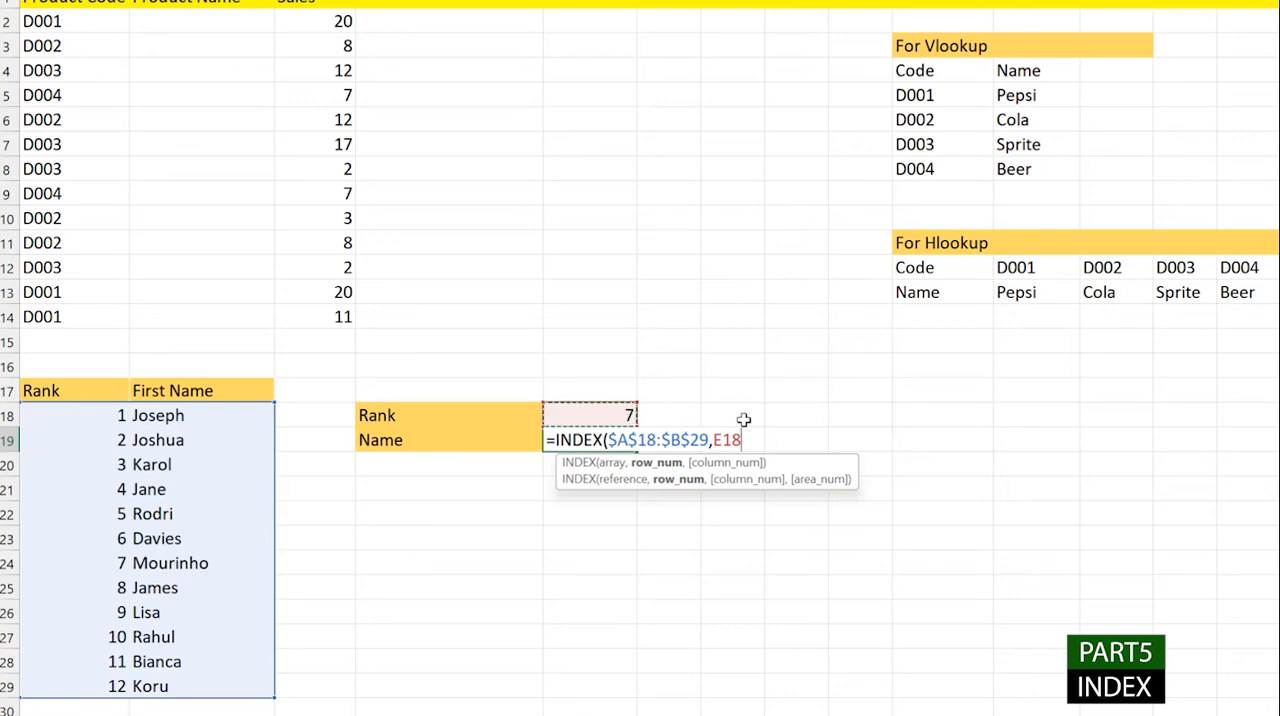
text(,2)
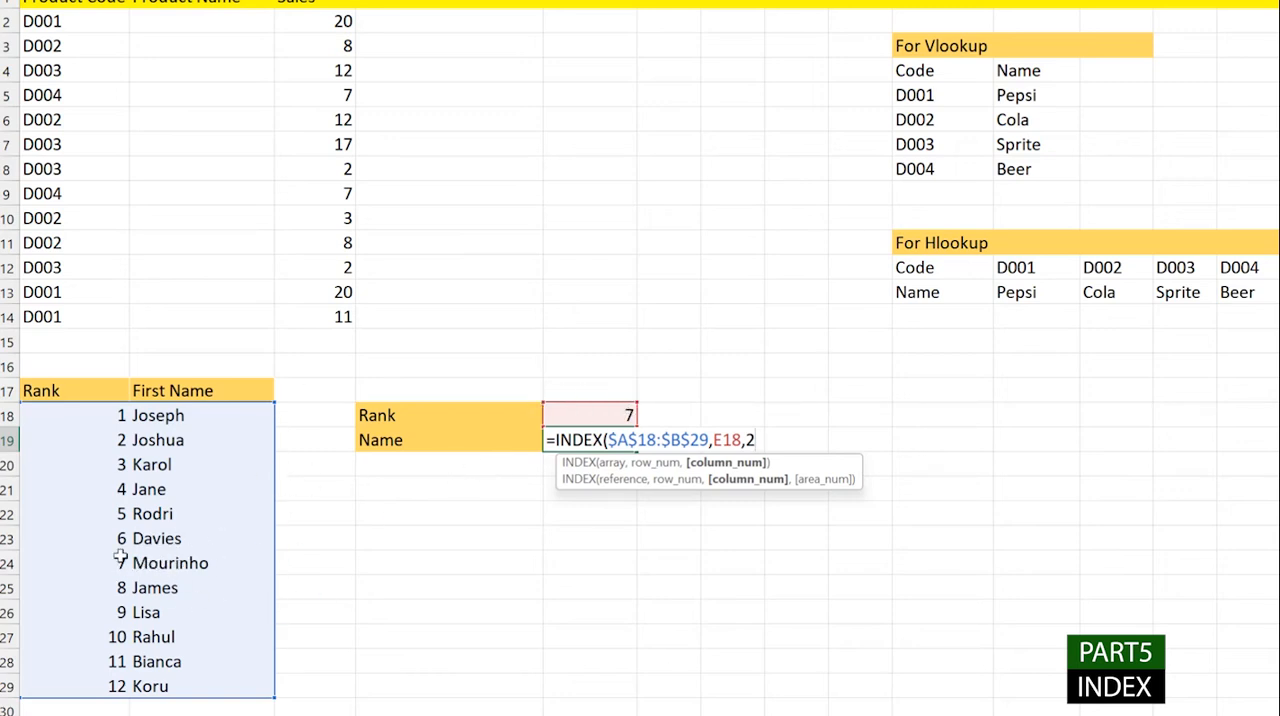
text())
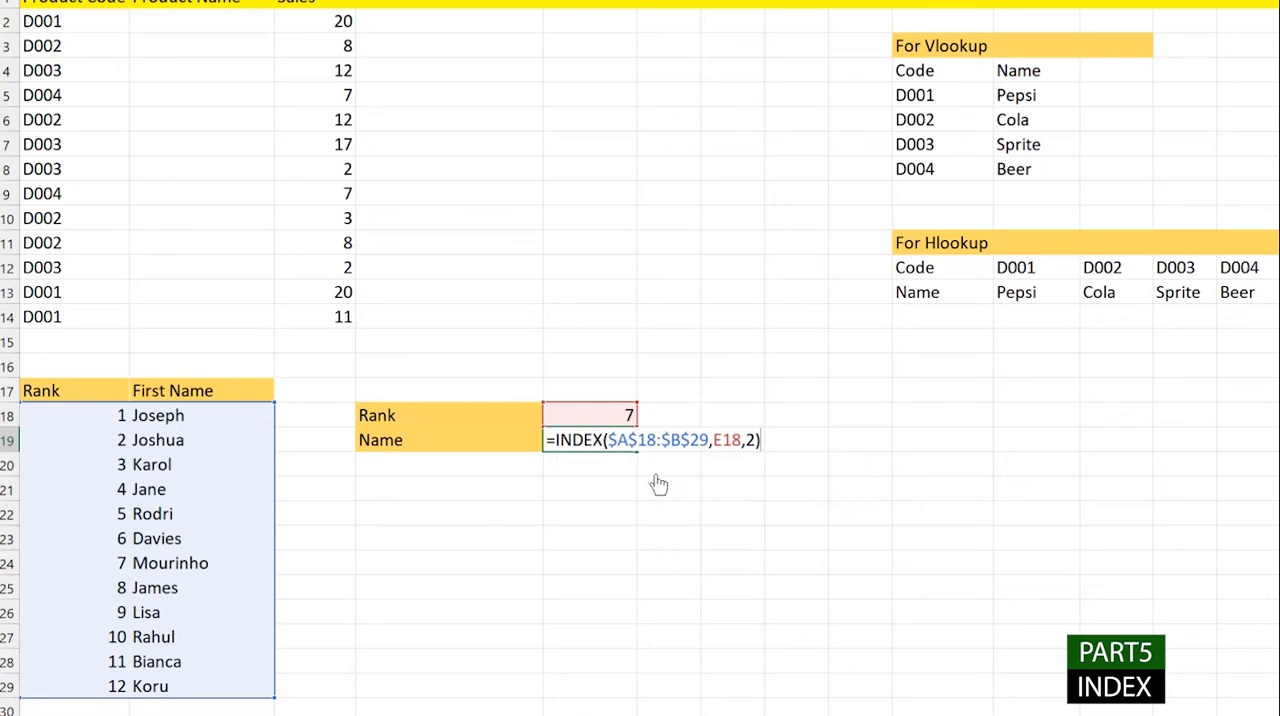
key(Return)
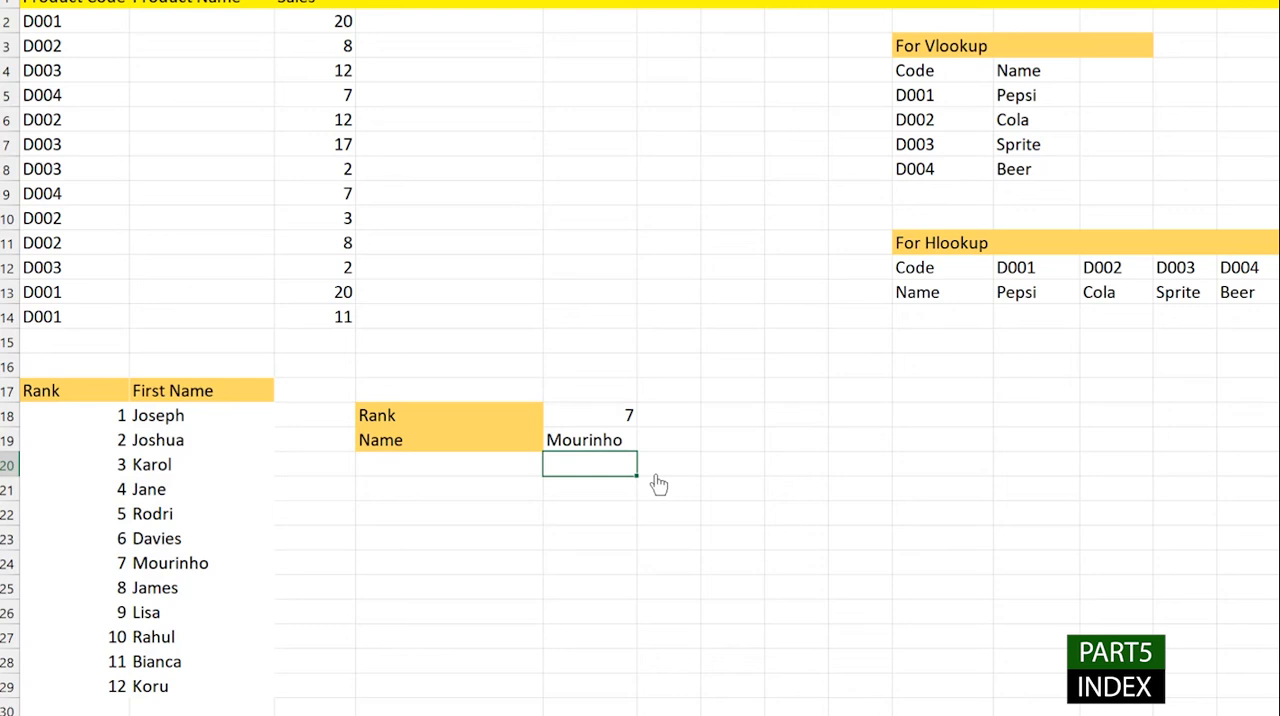
- Test the INDEX formula by choosing ranks 9, 12, 6 and finally 5 in the Rank cell E18
click(626, 417)
click(646, 418)
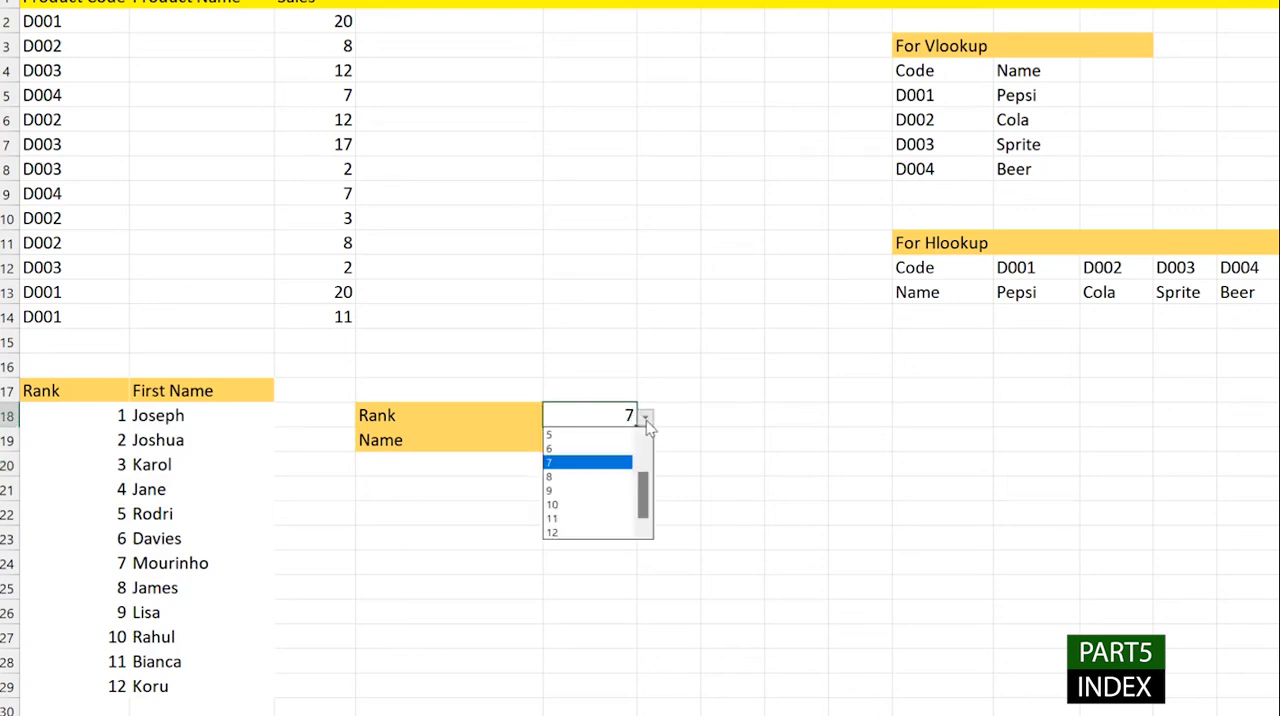
click(591, 490)
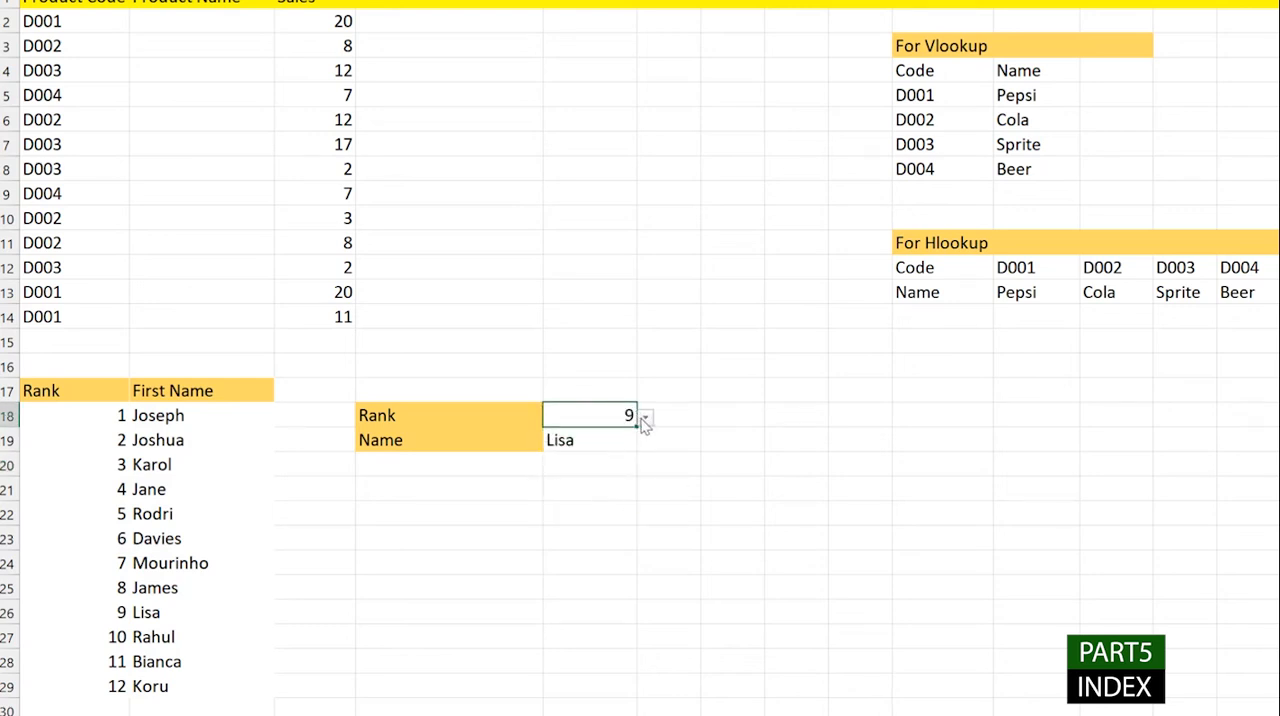
click(646, 418)
click(606, 532)
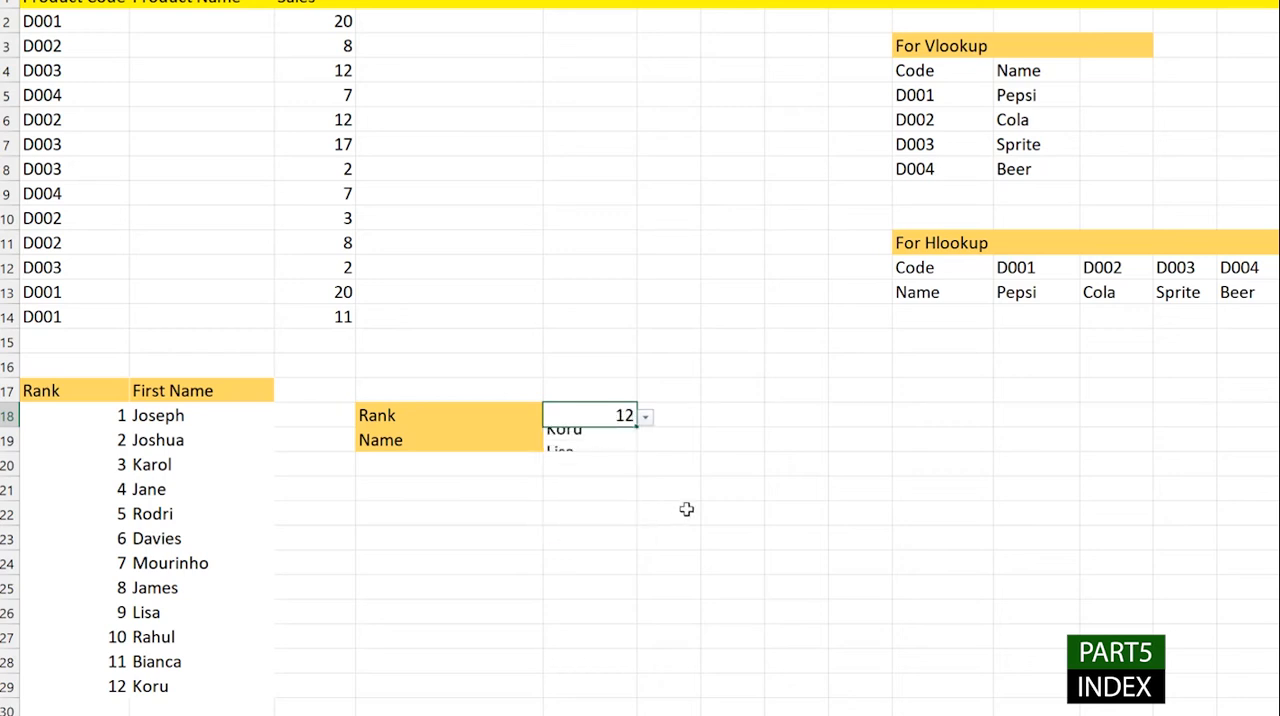
click(637, 446)
click(632, 417)
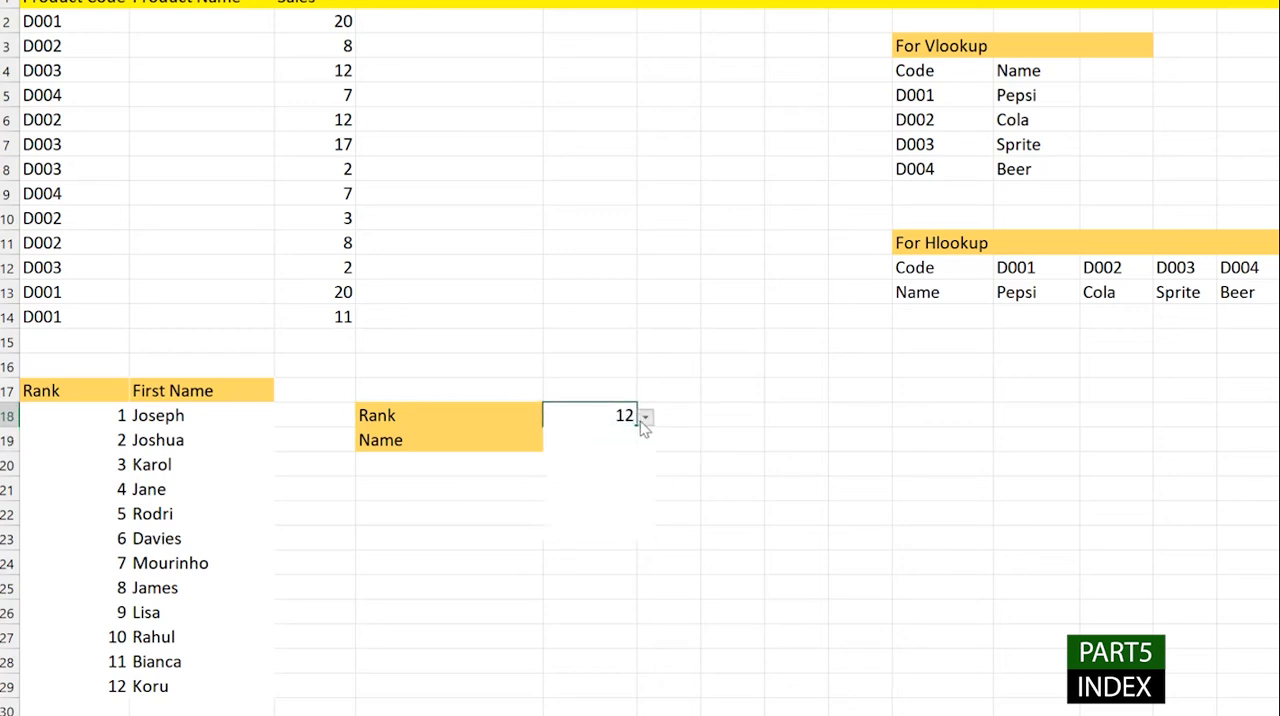
click(646, 418)
click(603, 448)
click(646, 418)
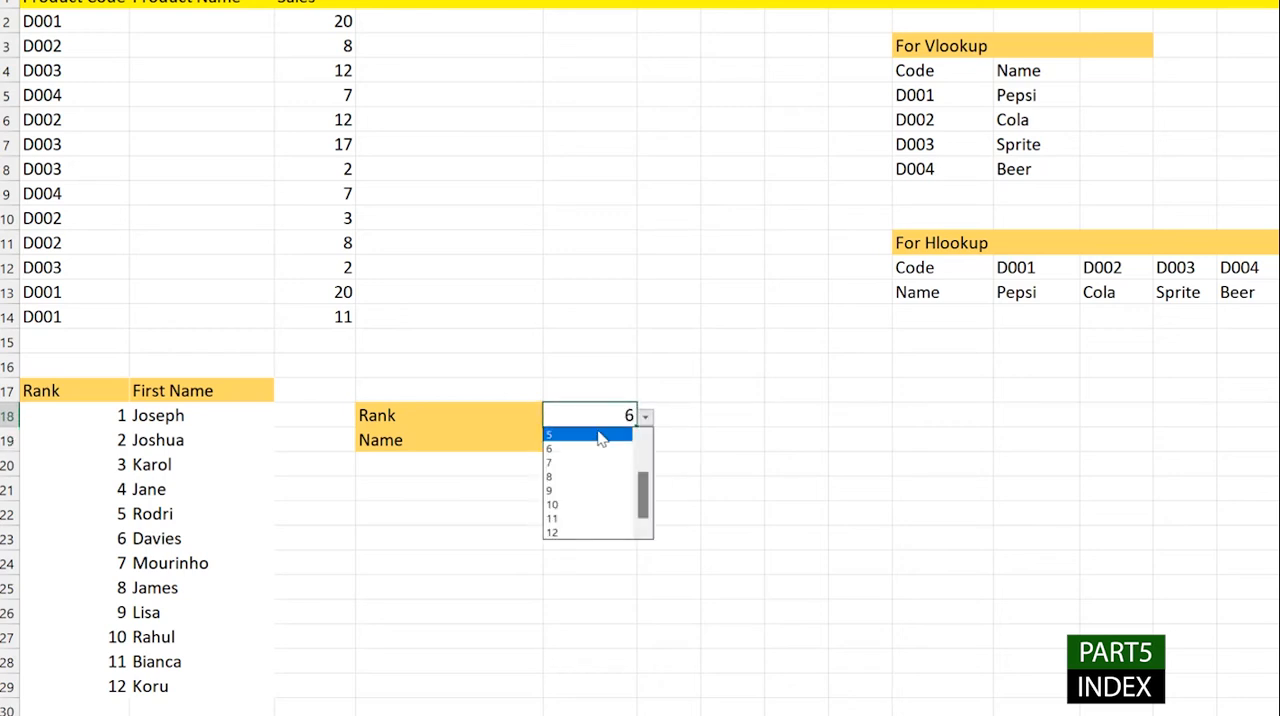
click(600, 434)
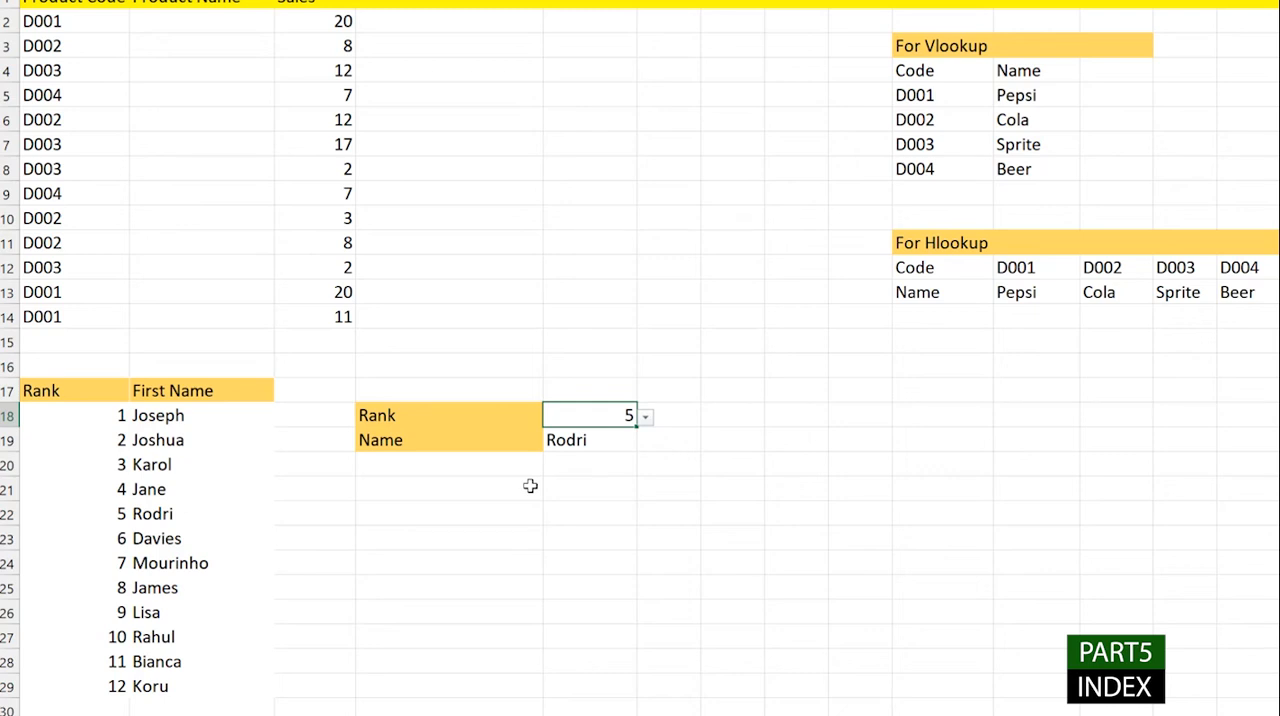
- Rewrite the INDEX formula in E19 with the absolute array $B$18:$B$29 and row number E18, omitting the column number
click(577, 433)
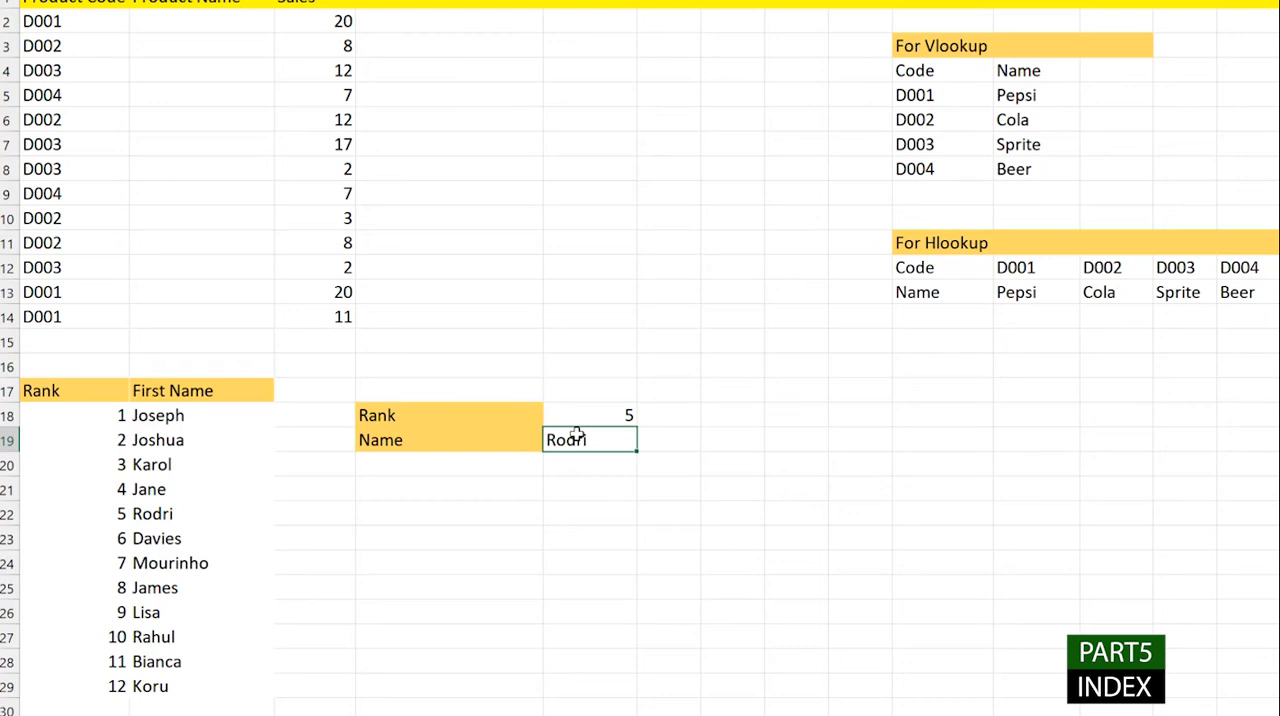
double_click(578, 436)
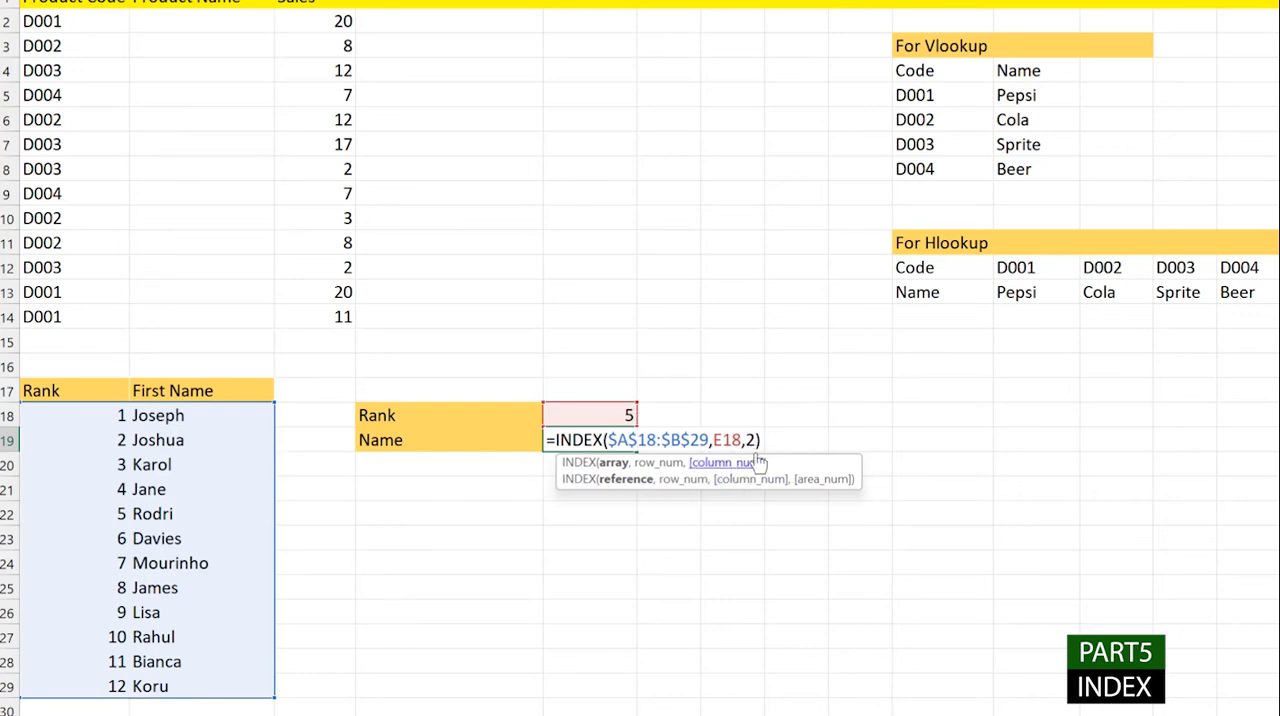
text())
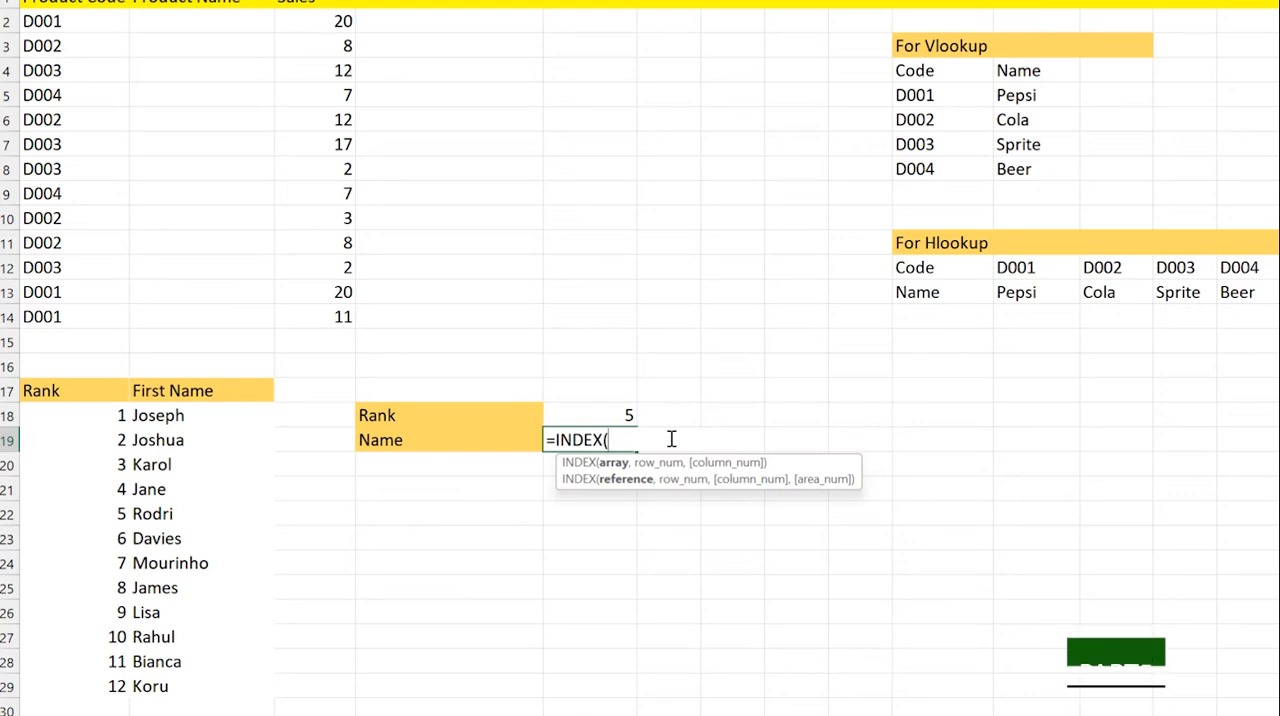
drag(165, 415, 177, 688)
key(F4)
text(,)
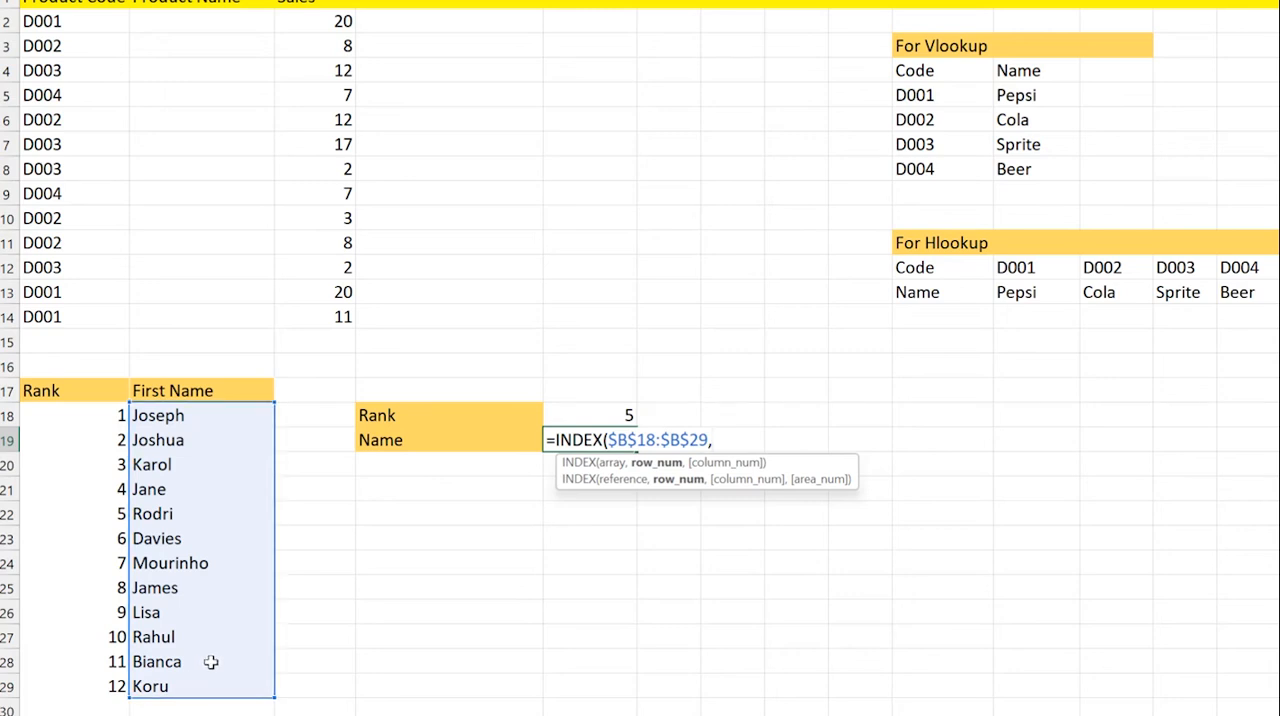
click(622, 416)
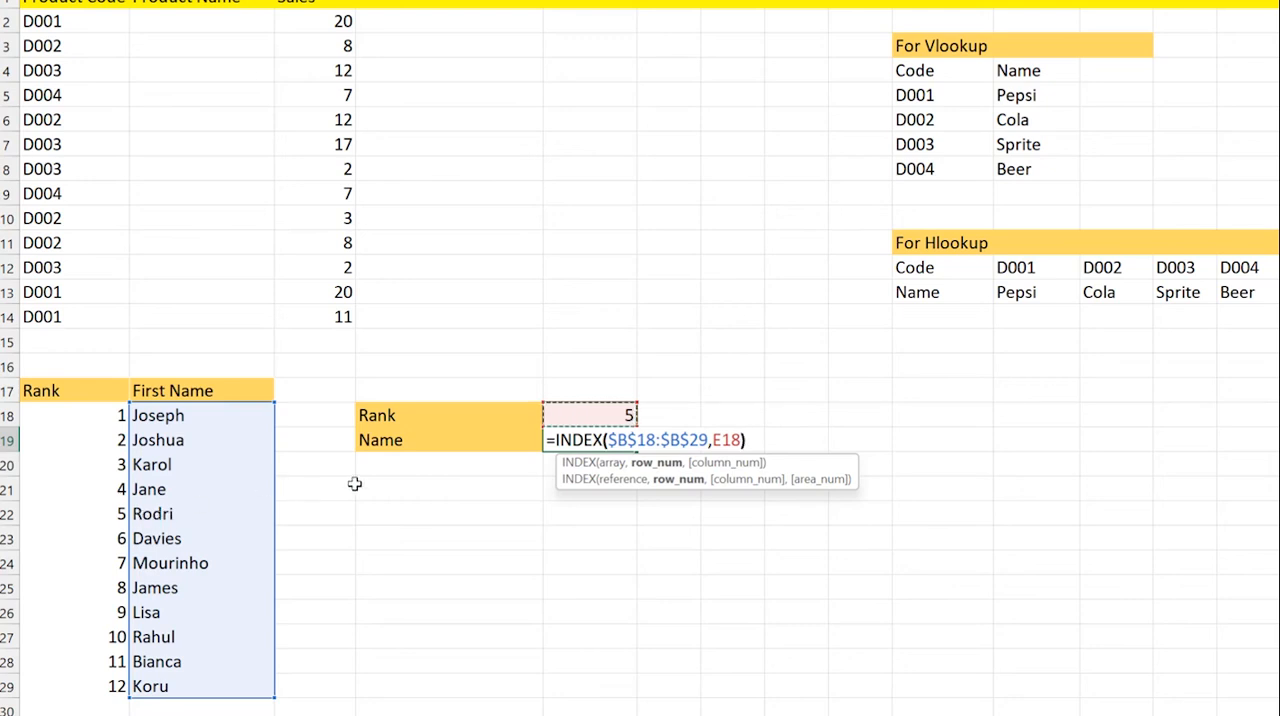
text())
key(Return)
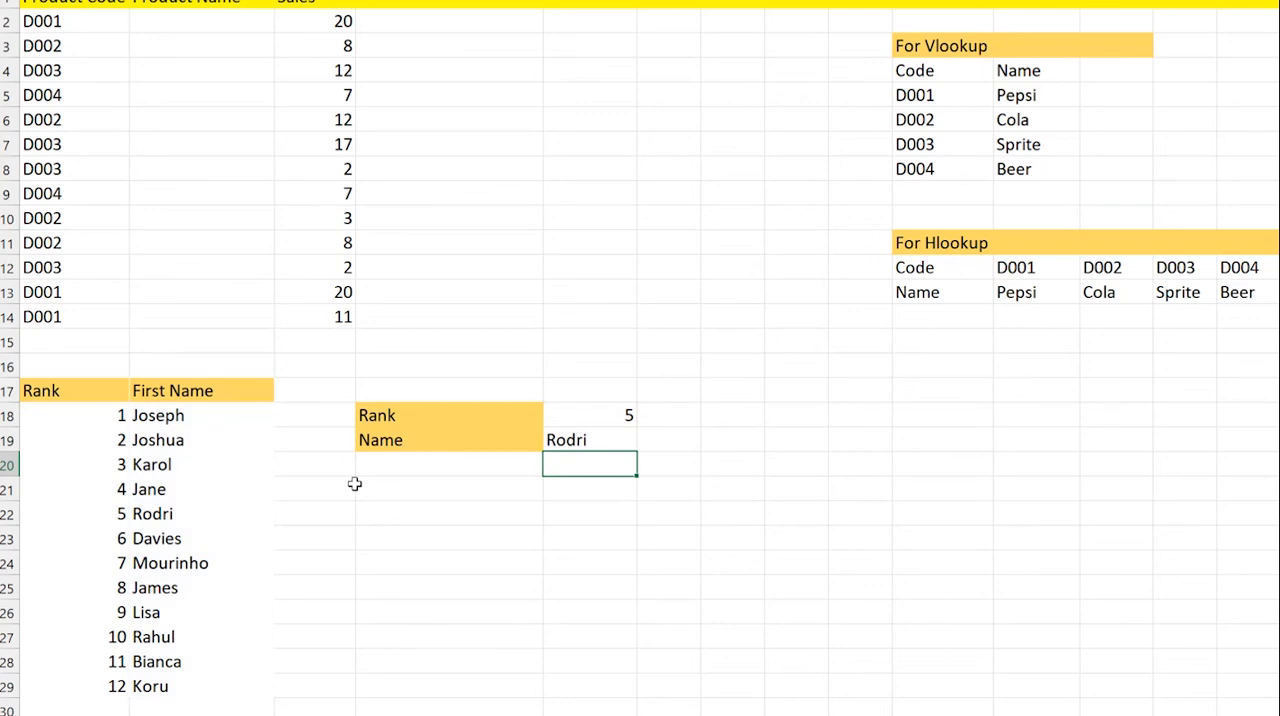
- Examine the Rank and First Name columns in A18:B29 together with the Rank and Name cells E18 and E19
click(624, 416)
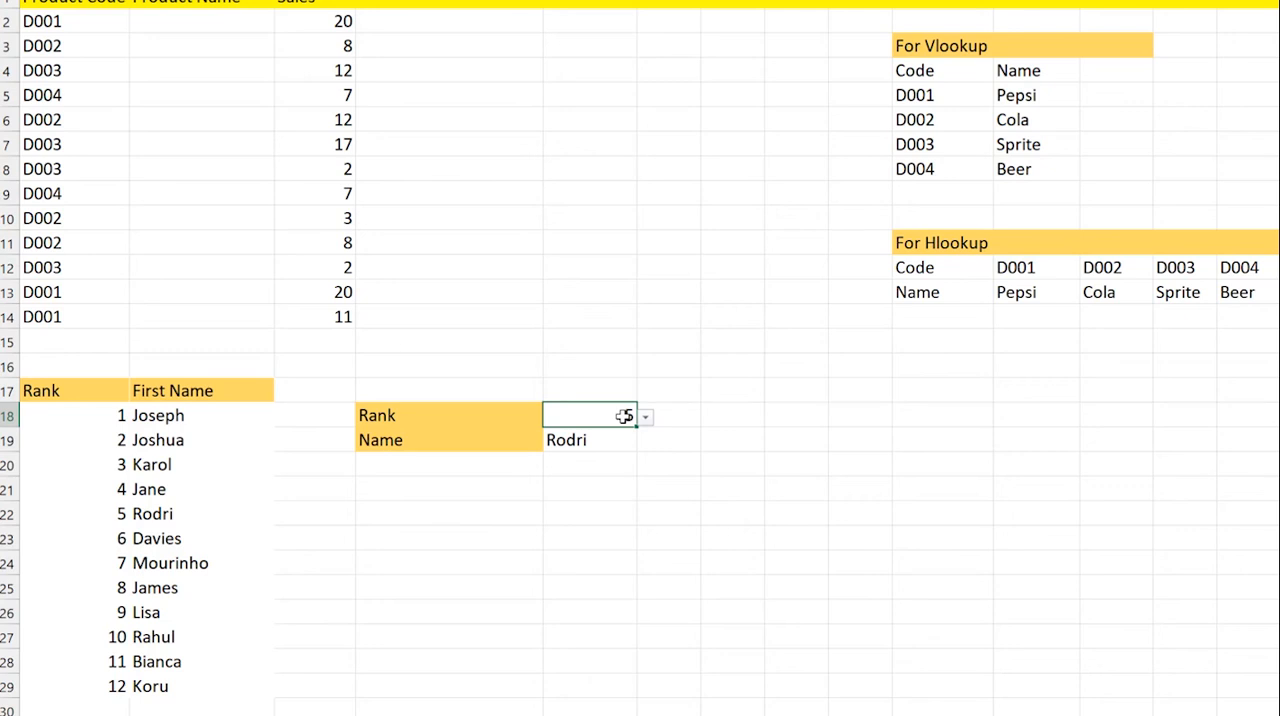
drag(77, 415, 217, 684)
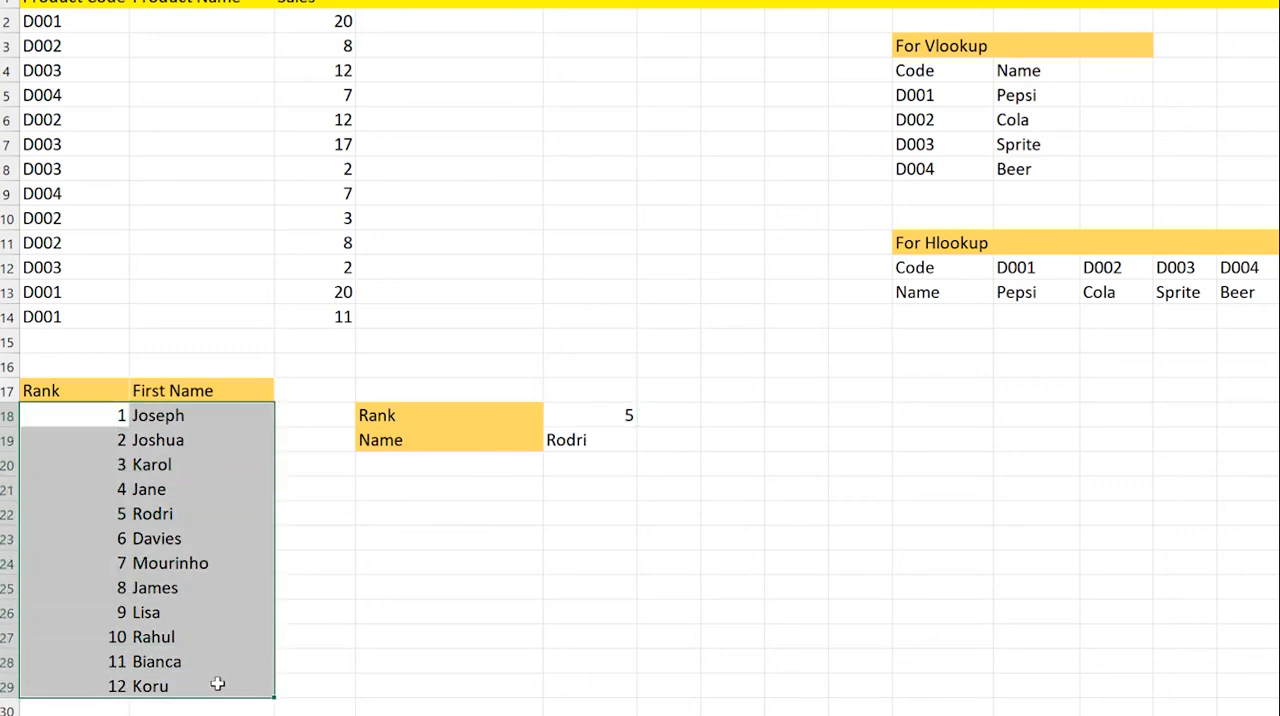
click(578, 443)
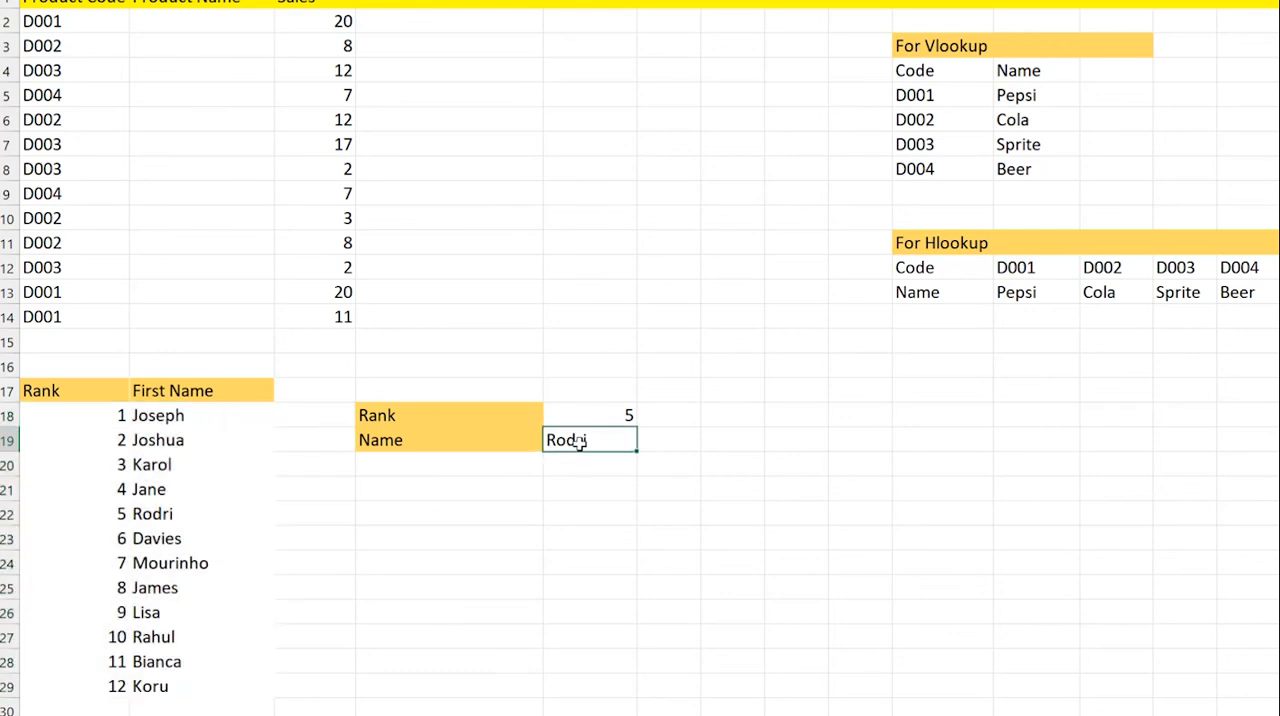
drag(203, 416, 177, 691)
click(197, 661)
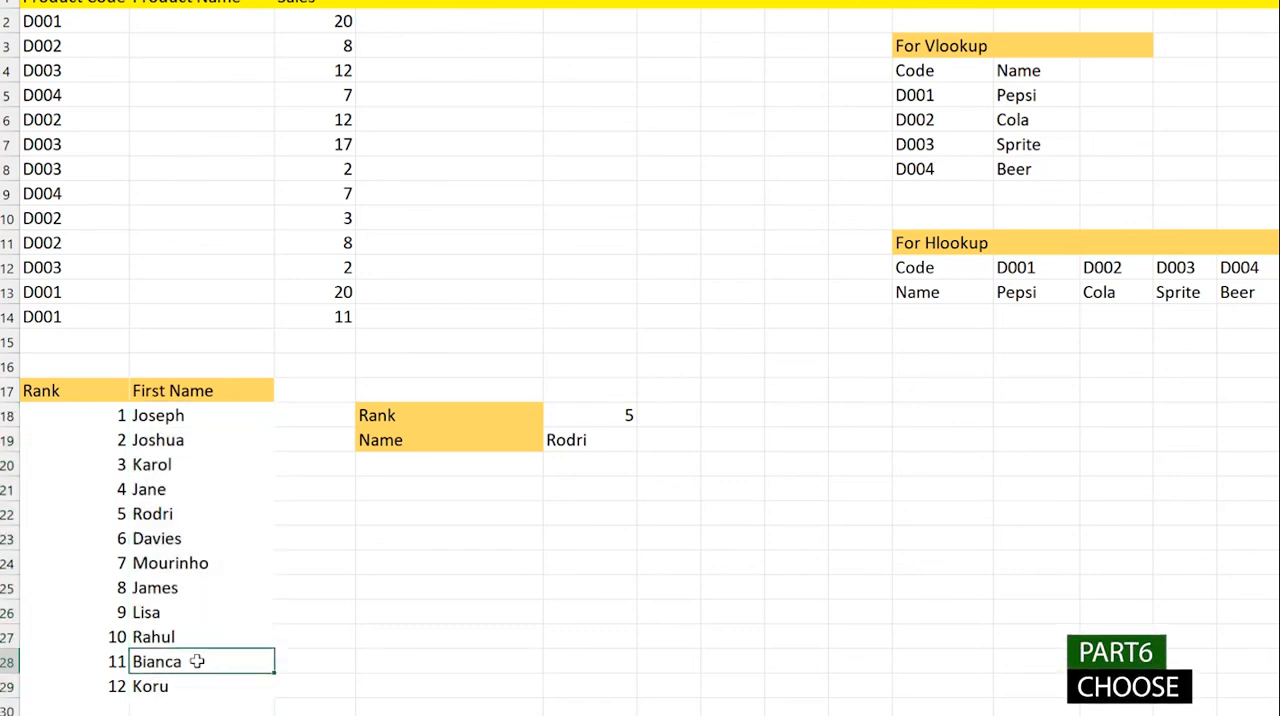
click(100, 425)
drag(100, 425, 106, 688)
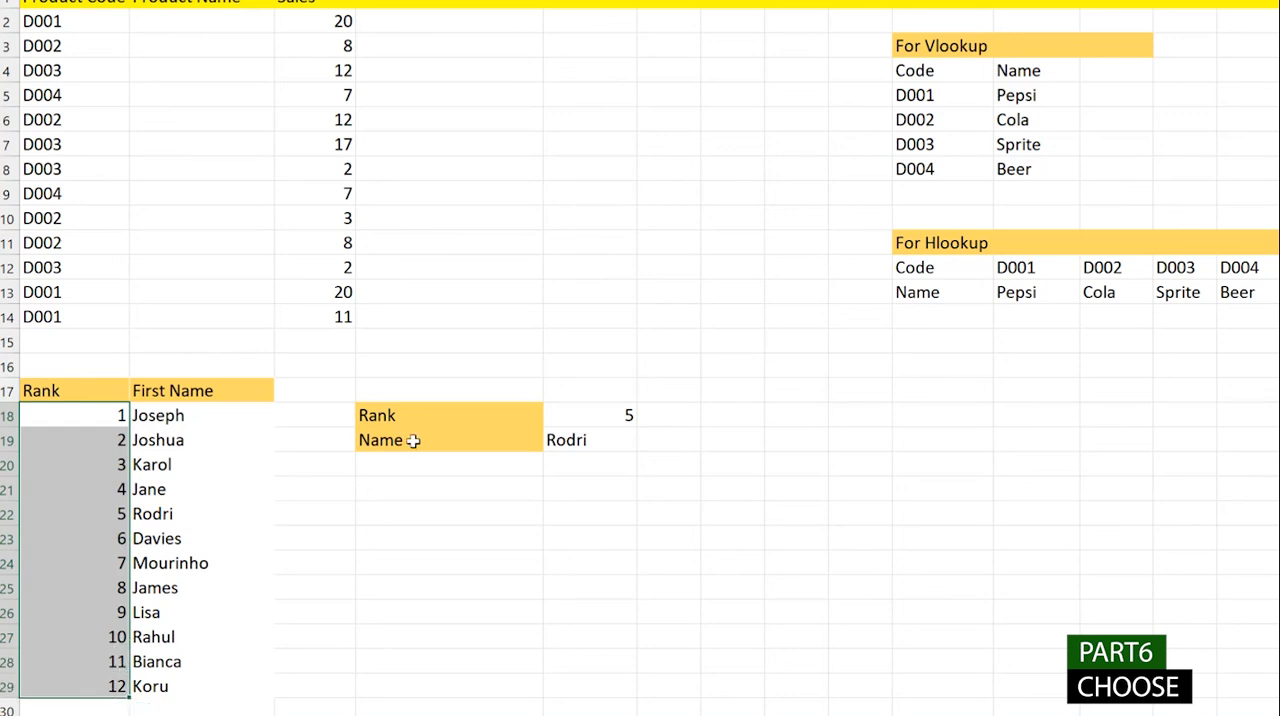
click(117, 436)
click(116, 420)
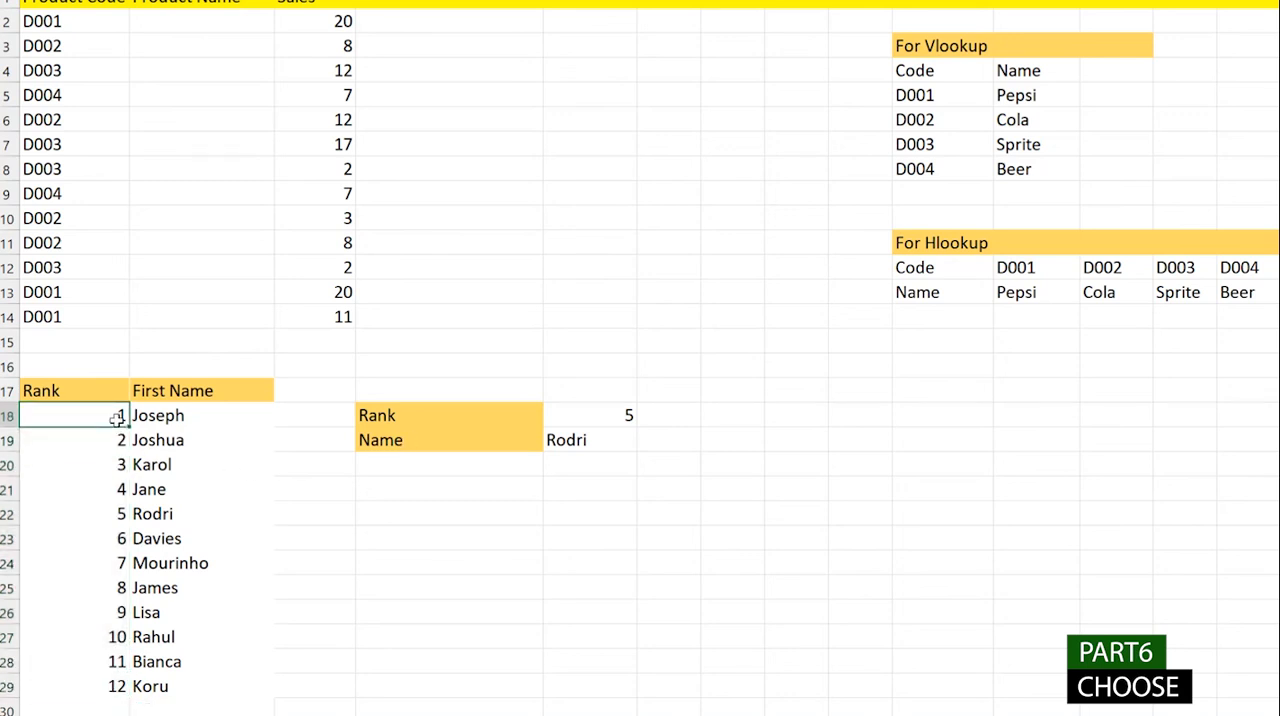
- Clear the INDEX formula from E19 and start a data validation rule on it that allows a List
click(607, 440)
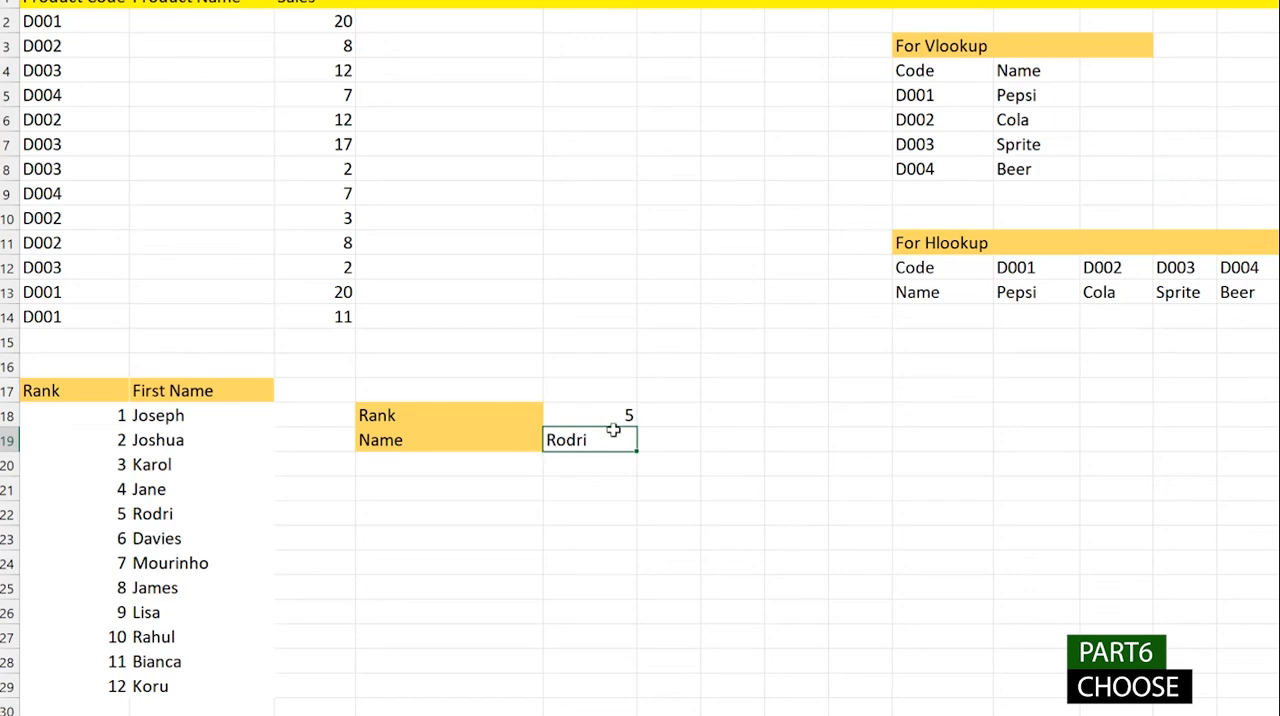
key(Delete)
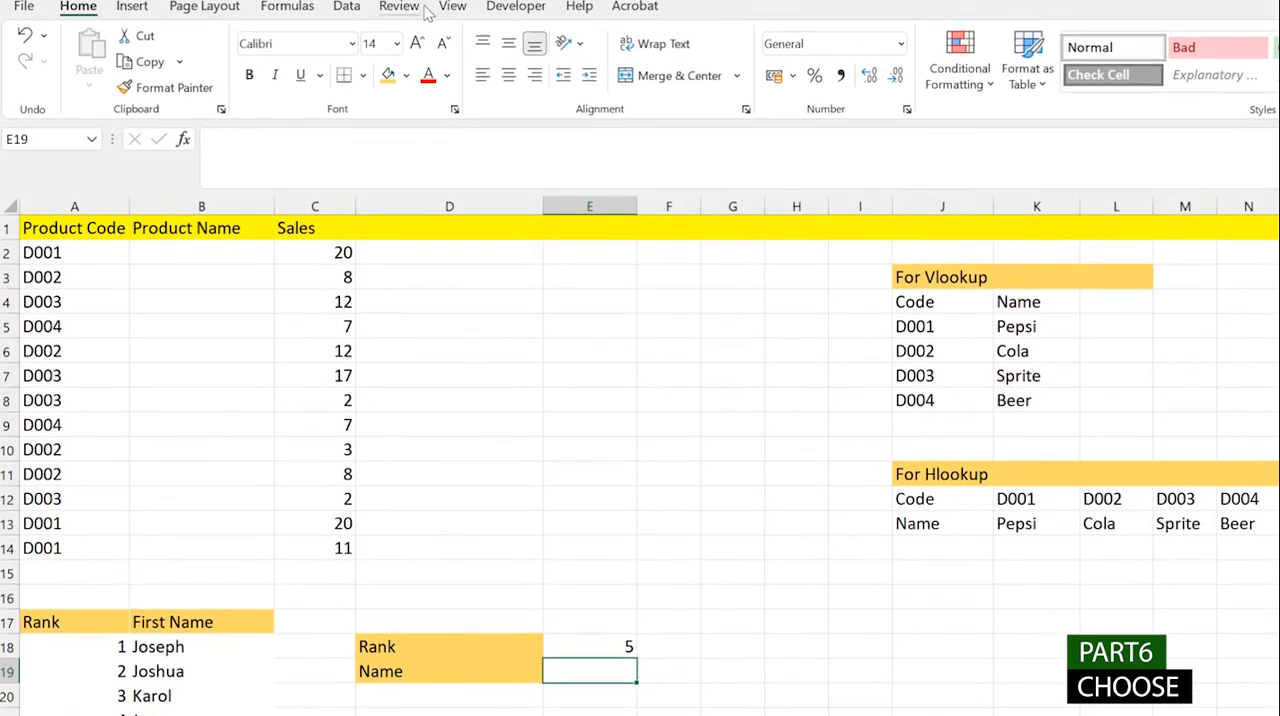
click(346, 6)
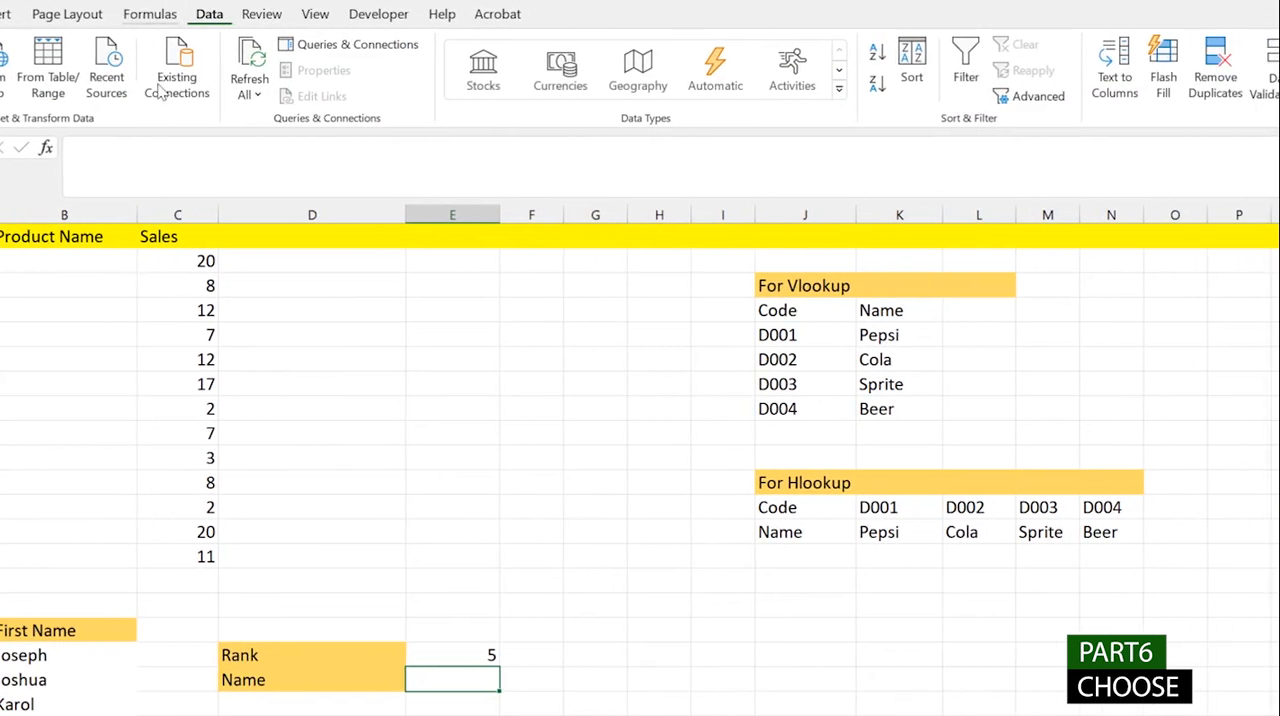
click(990, 88)
click(1010, 124)
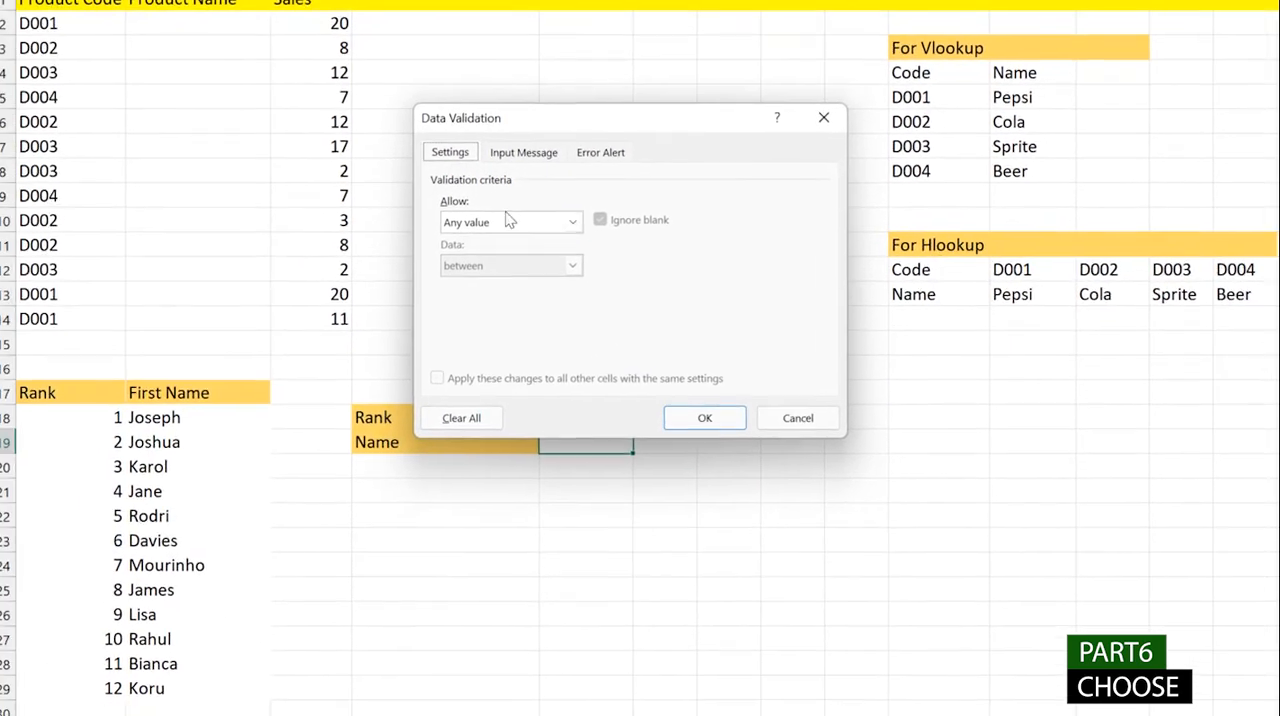
click(100, 460)
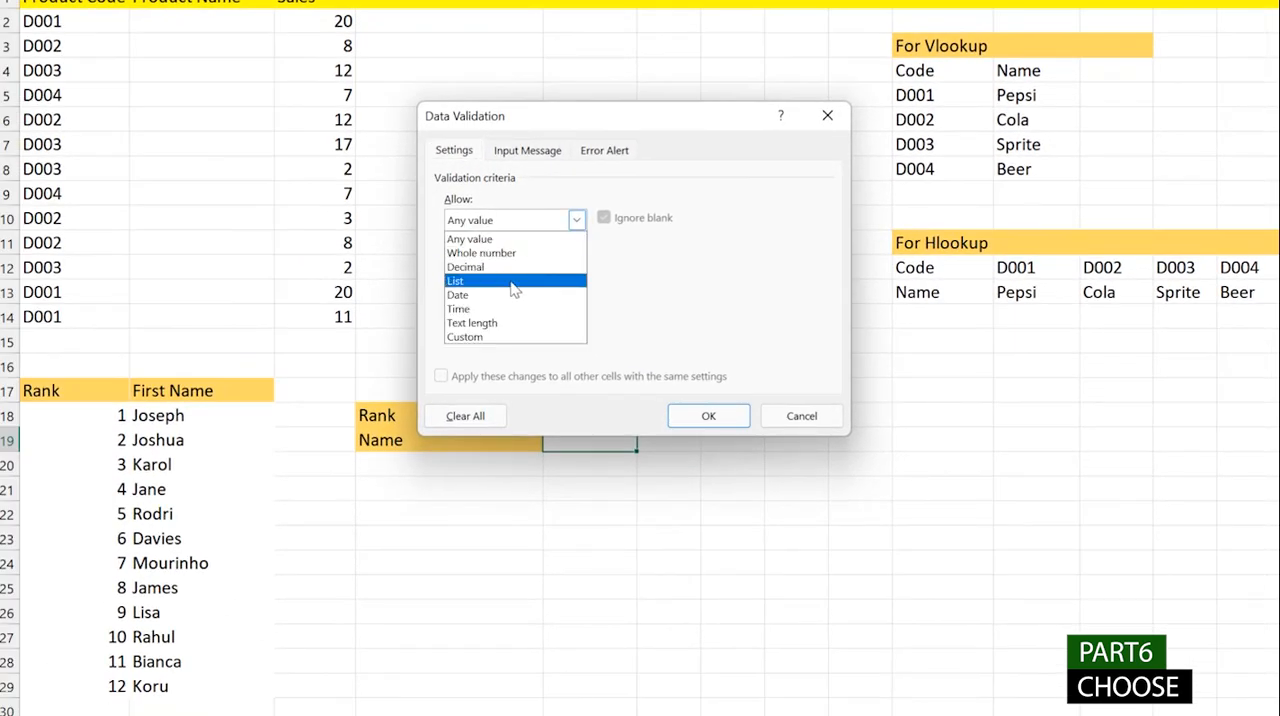
click(512, 284)
- Set the validation list source for E19 to $B$18:$B$29, and choose the second first name in the cell's dropdown
click(628, 302)
click(204, 414)
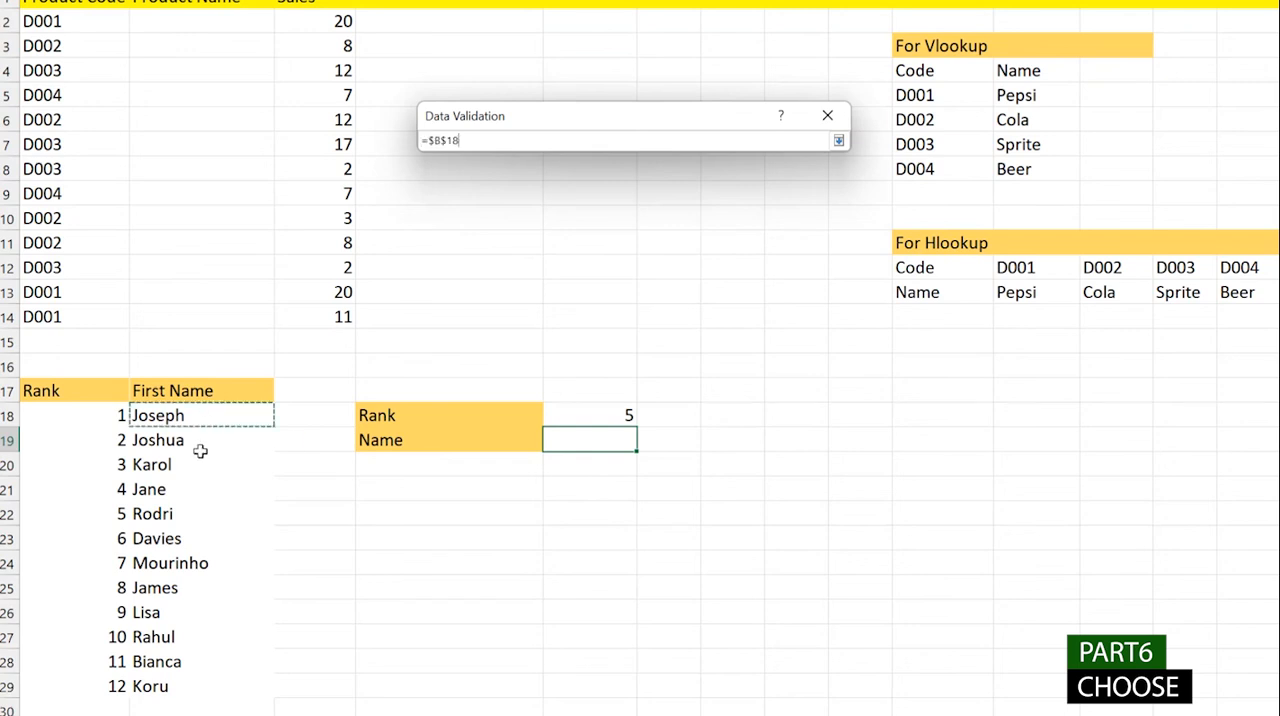
drag(200, 451, 171, 685)
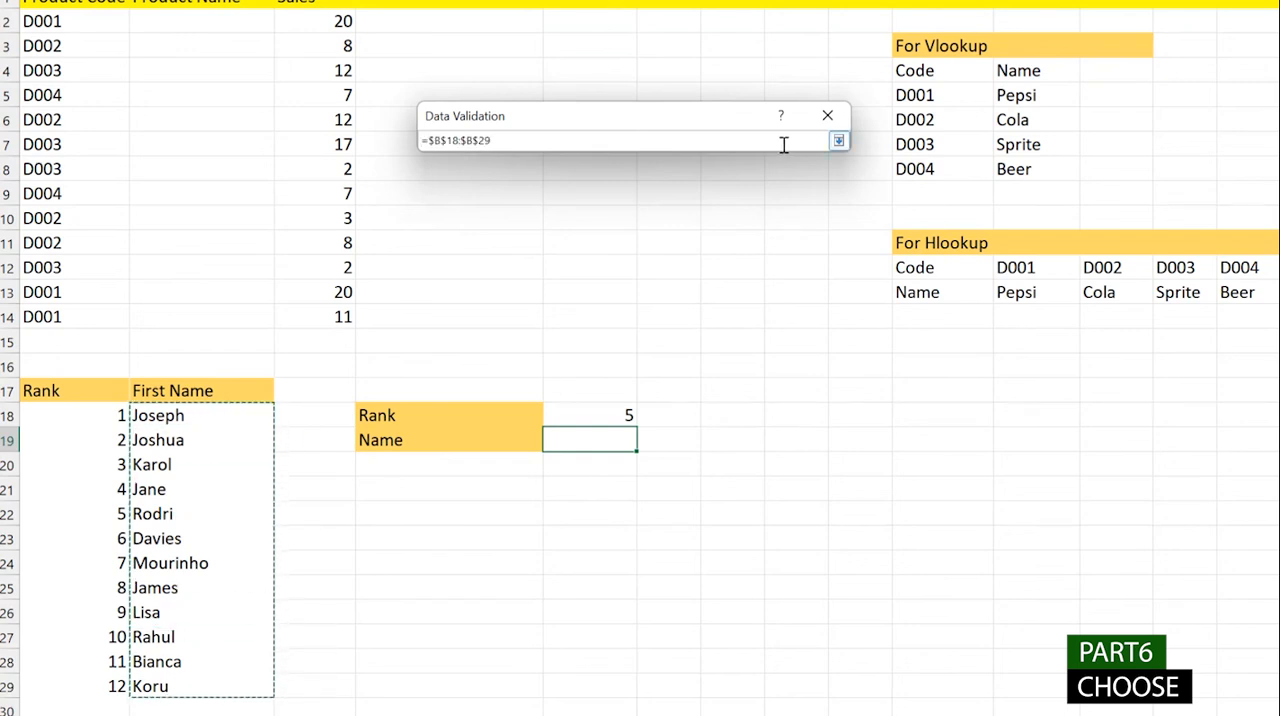
key(Return)
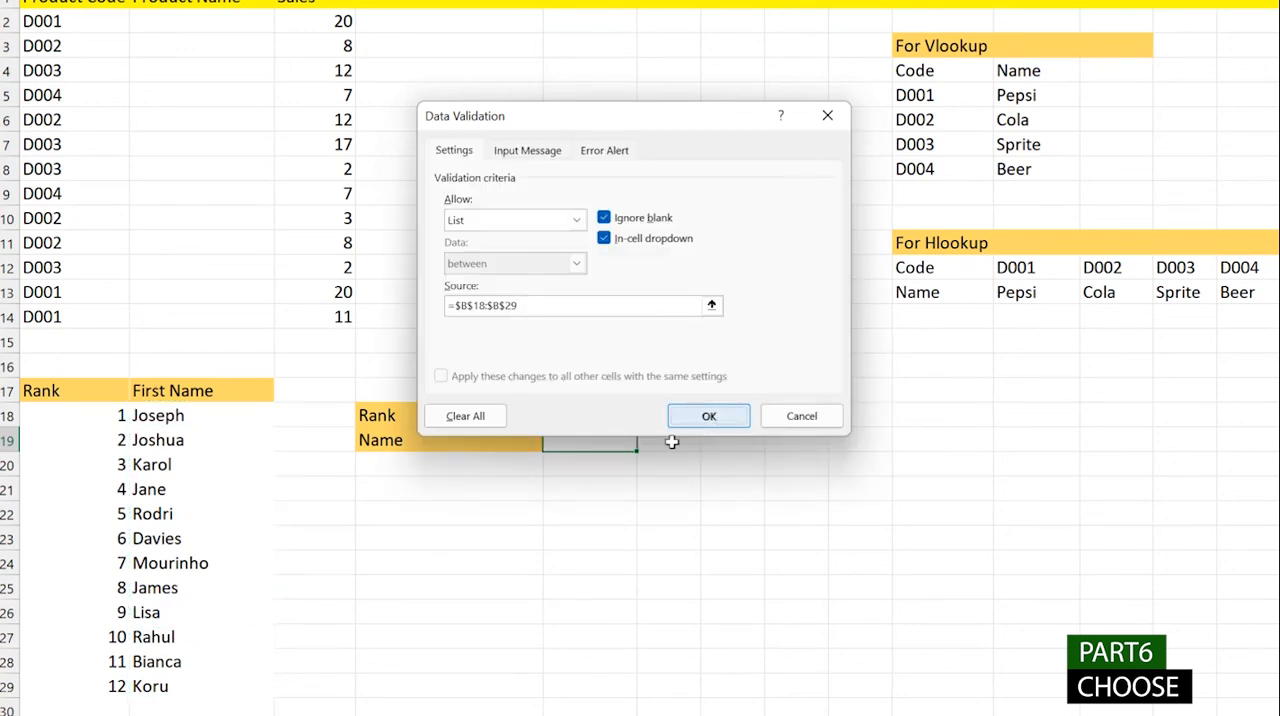
click(676, 425)
click(645, 441)
click(610, 477)
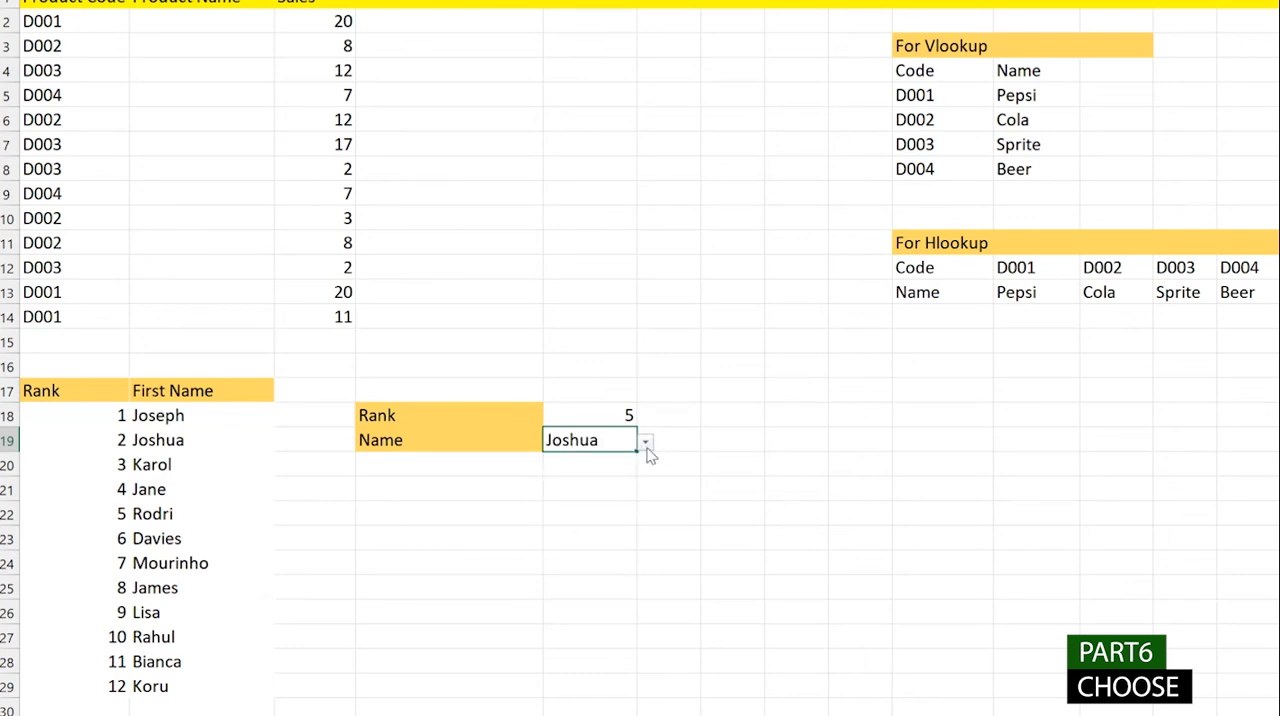
- Start a CHOOSE formula in E21 that takes the rank in E18 as its index number
click(522, 489)
click(571, 489)
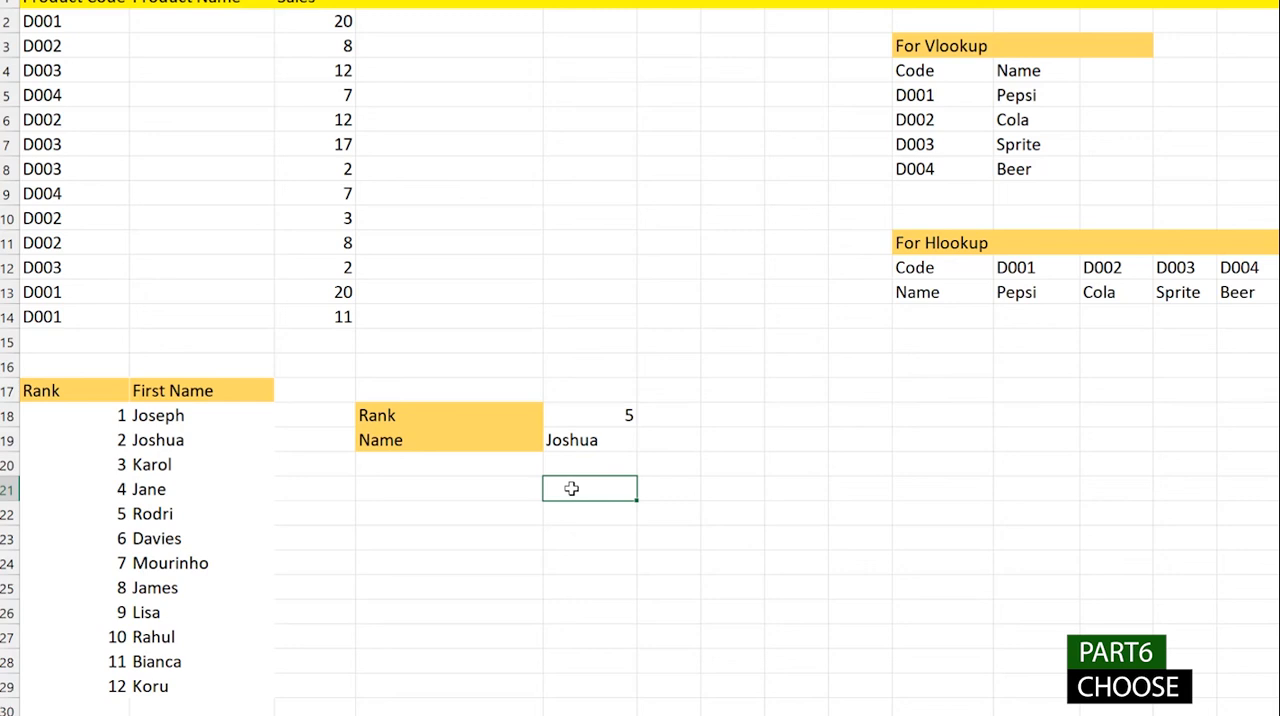
text(=choose)
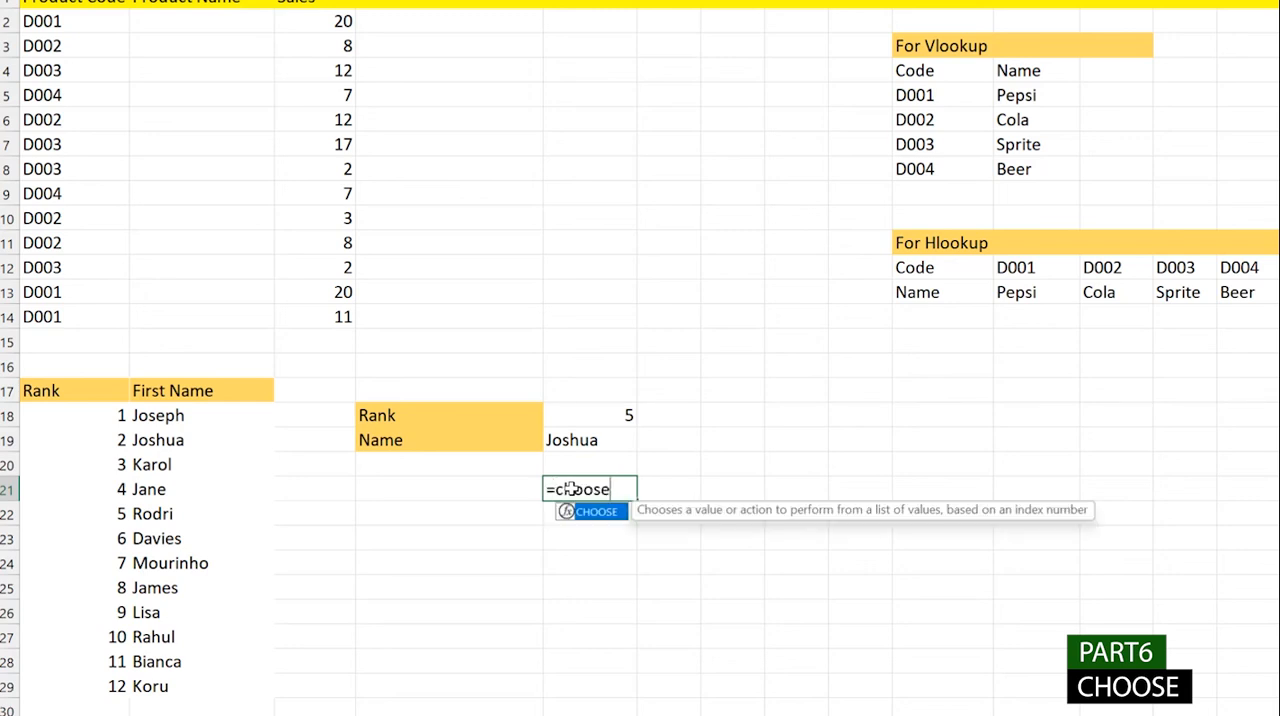
key(Tab)
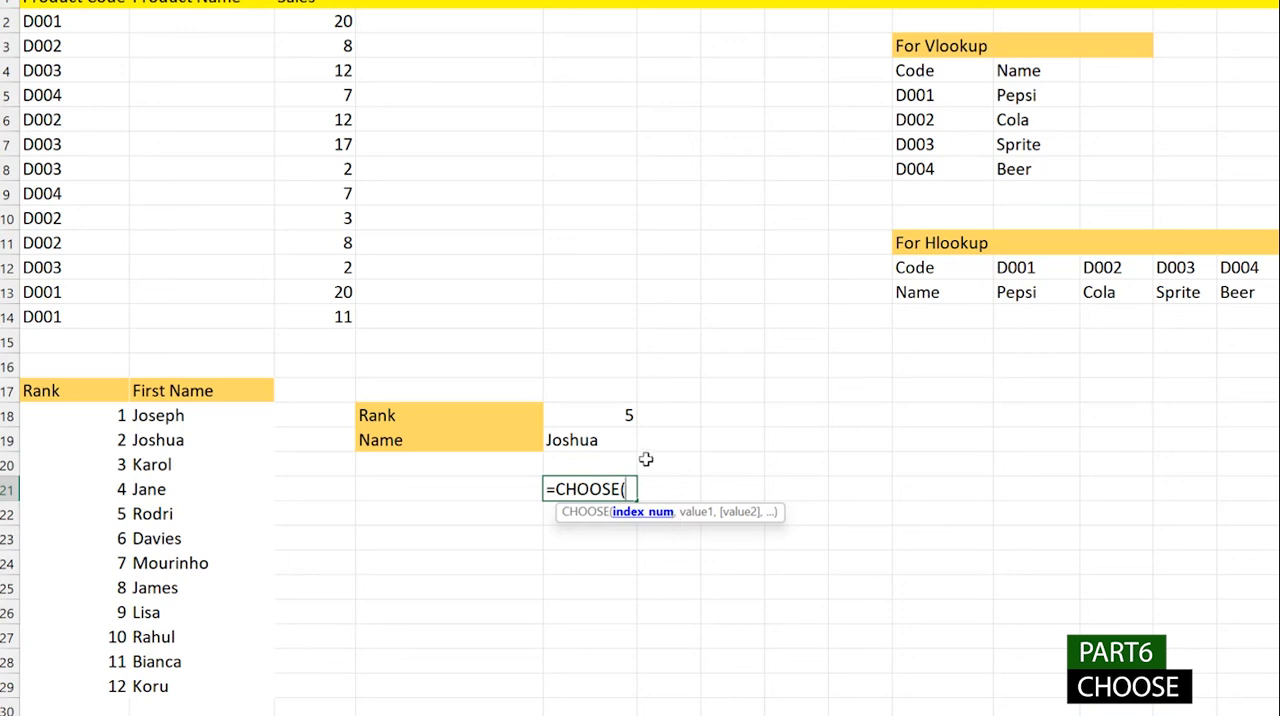
click(625, 416)
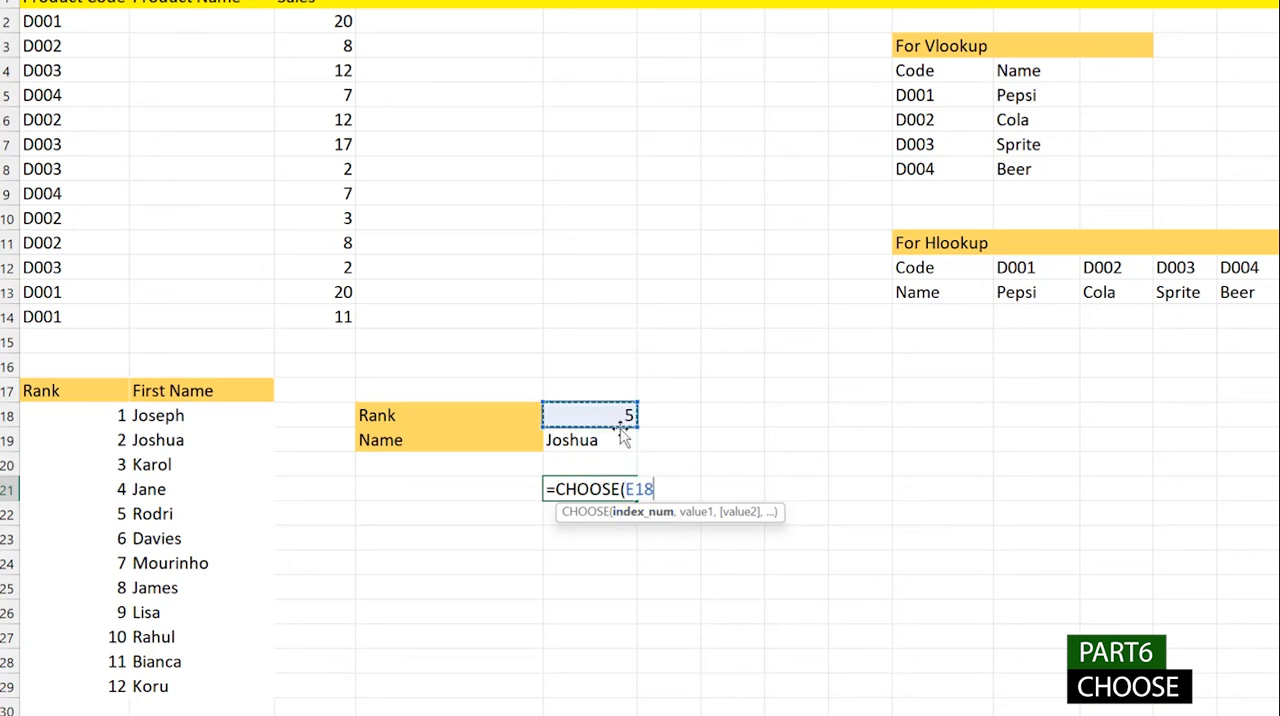
text(,)
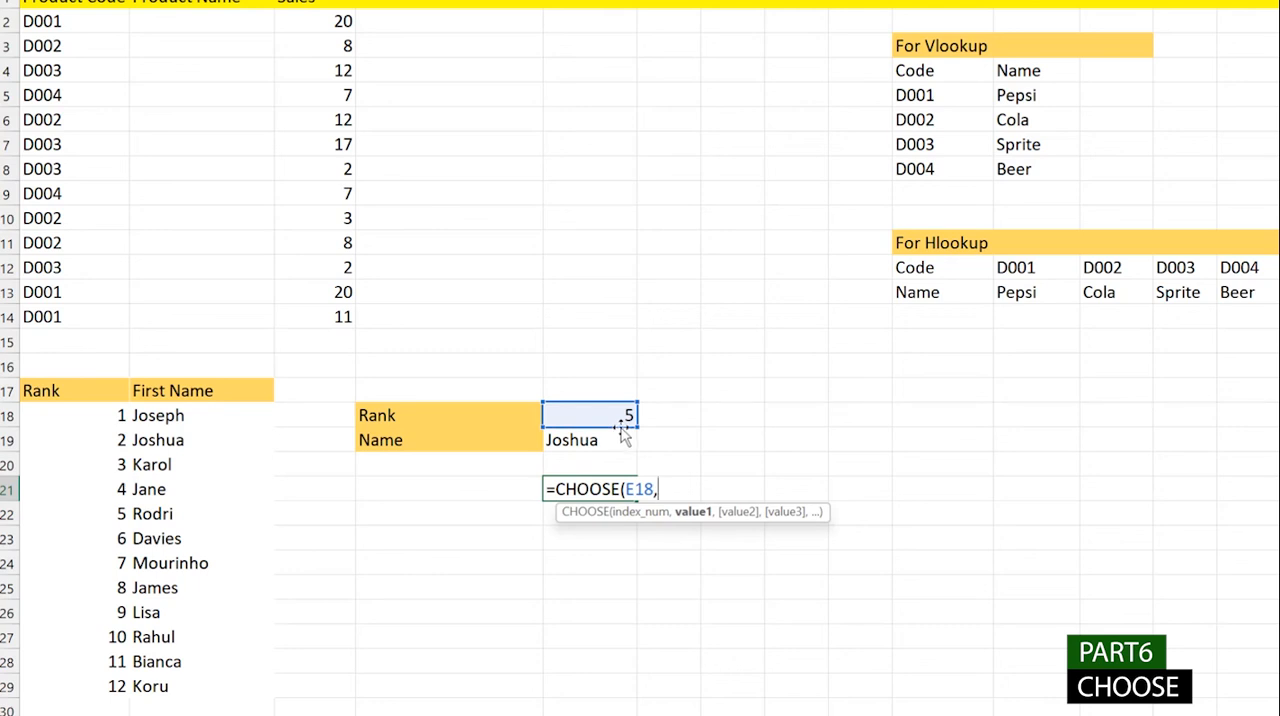
- Add the first-name cells B18 through B29 to the CHOOSE formula as separate value arguments in rank order
click(211, 418)
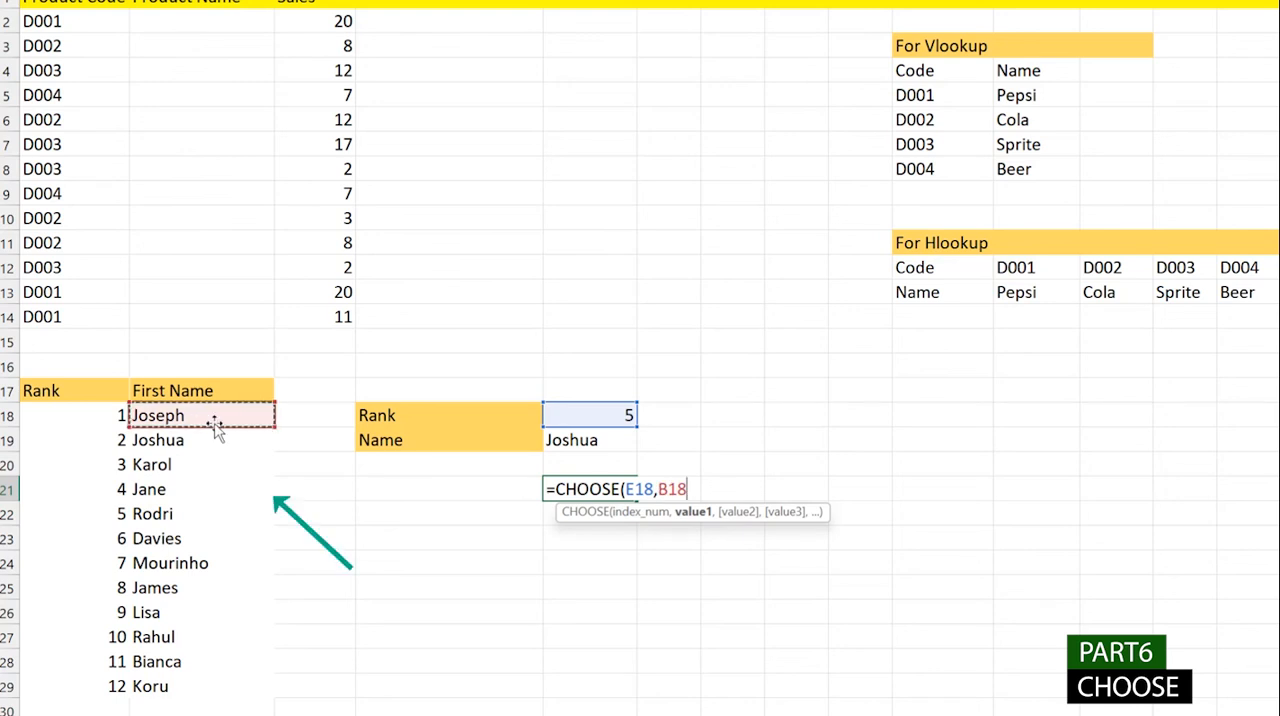
text(,)
click(192, 442)
click(188, 468)
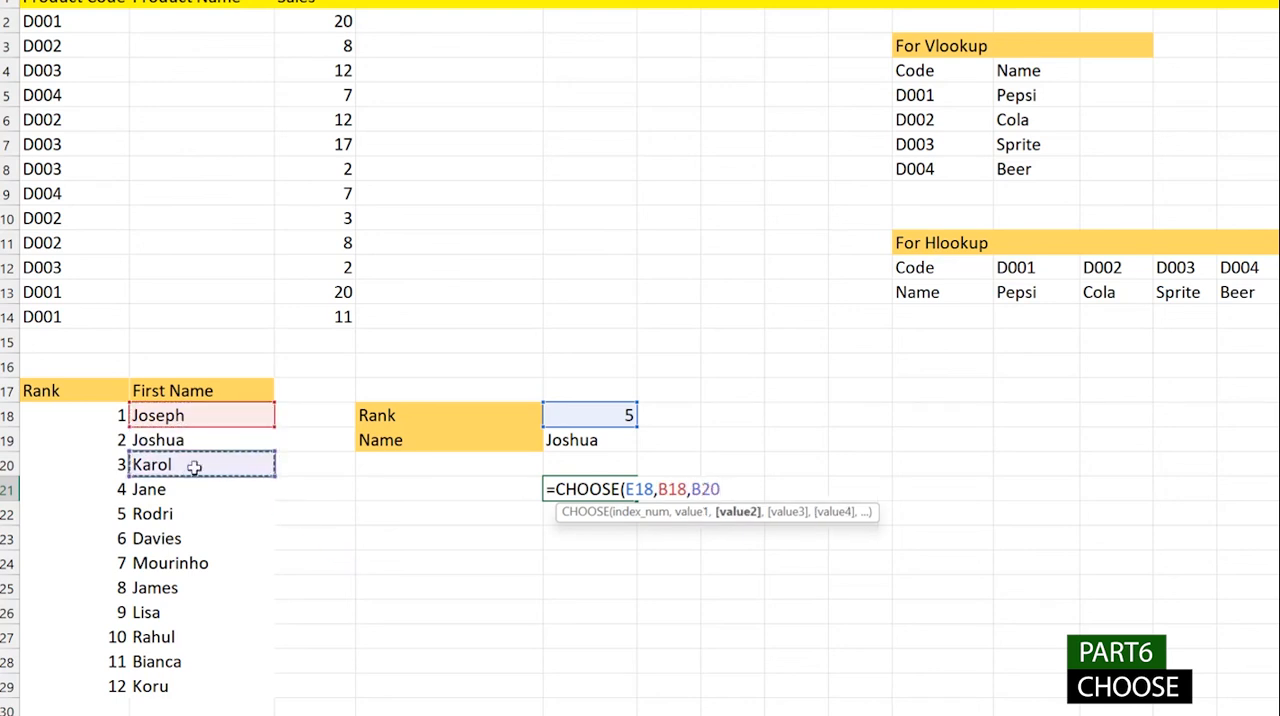
click(190, 445)
text(,)
click(192, 466)
text(,)
click(194, 489)
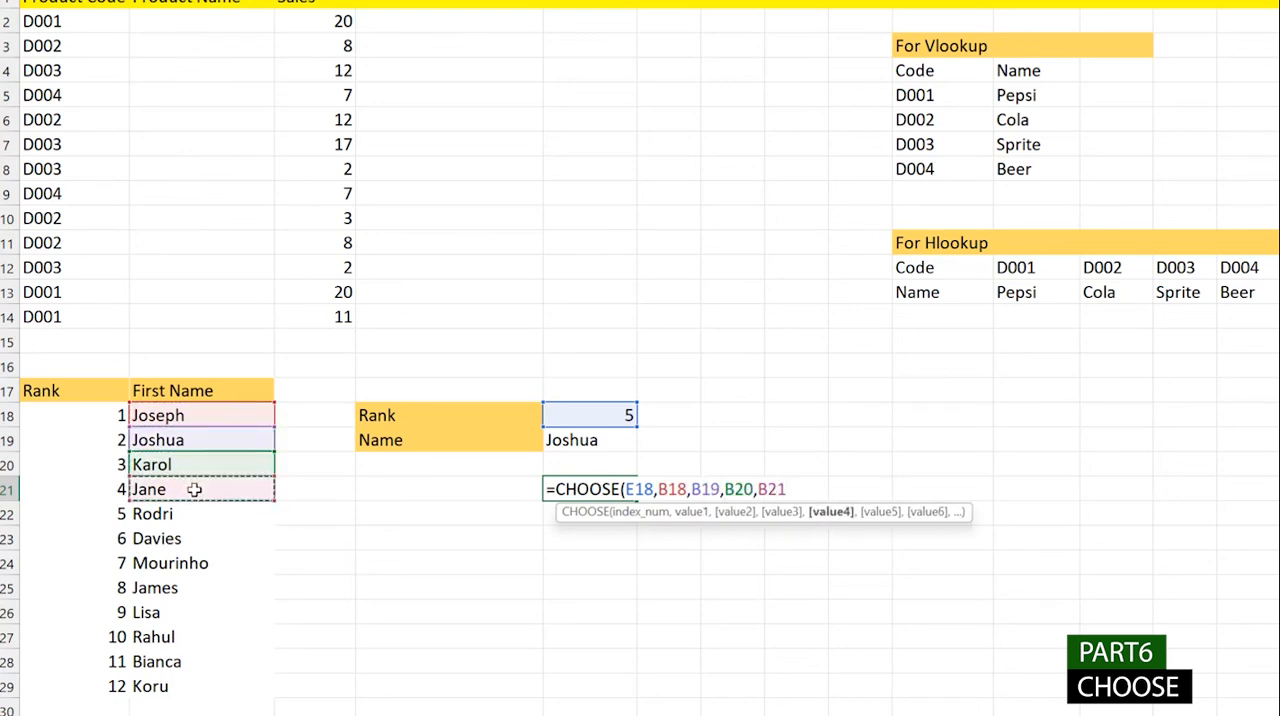
text(,)
click(197, 518)
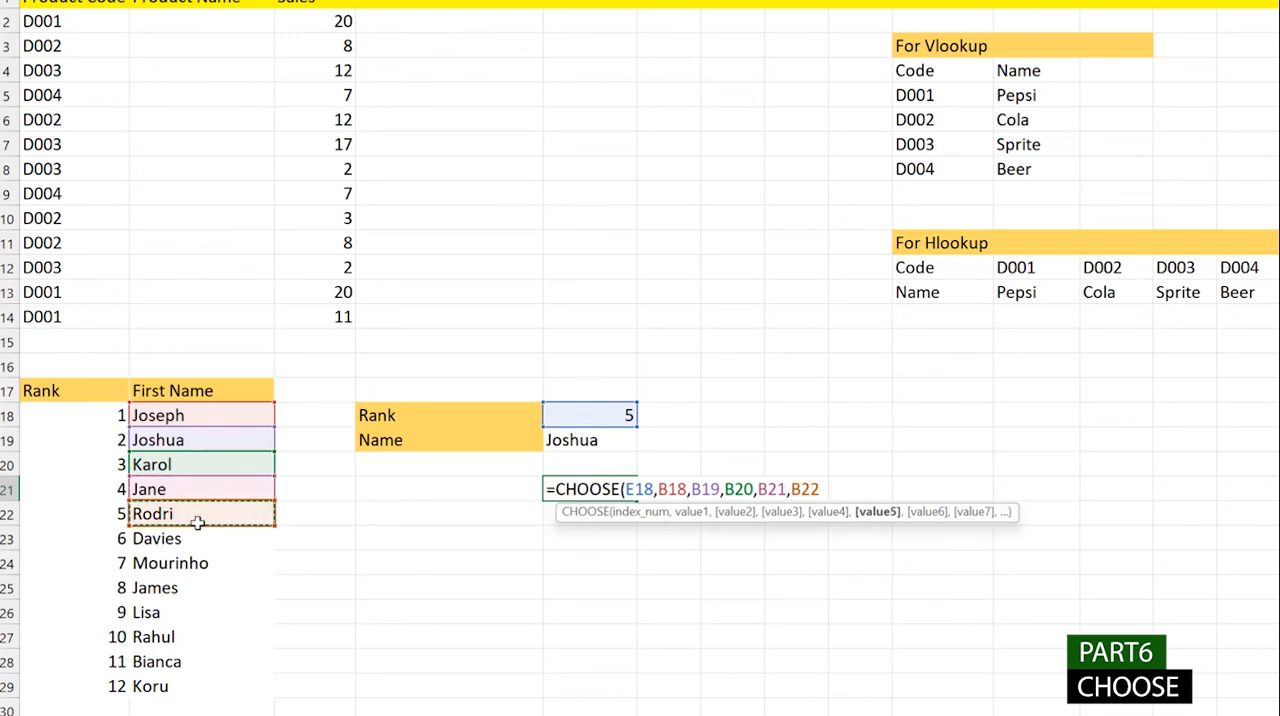
text(,)
click(198, 544)
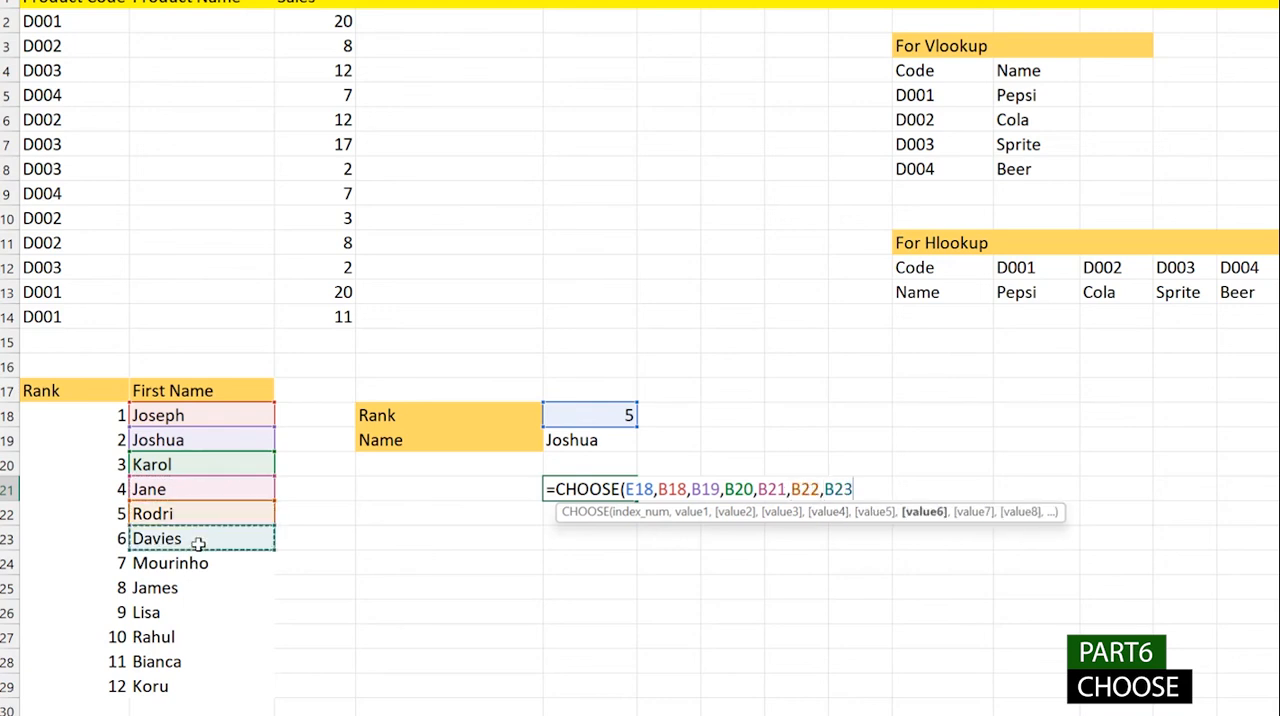
- Add the text " New Student" as the final value of the CHOOSE formula in E21 and complete the formula
text(,")
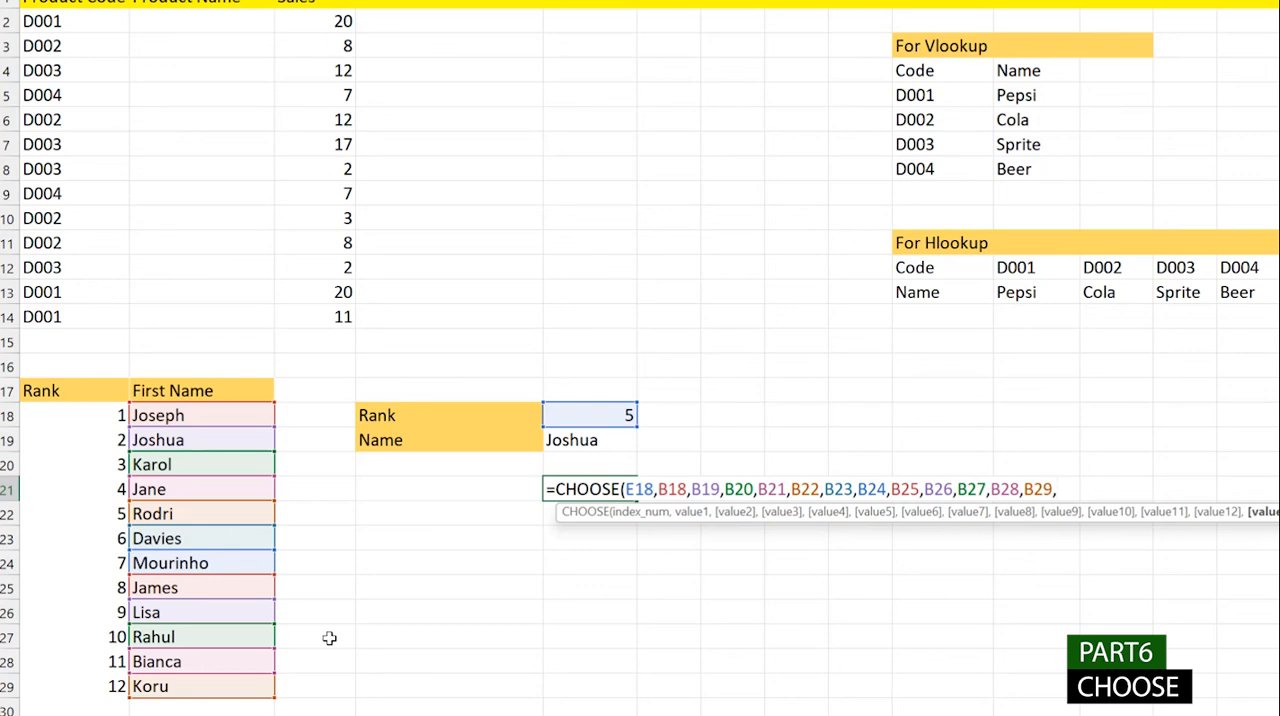
text( New Student"))
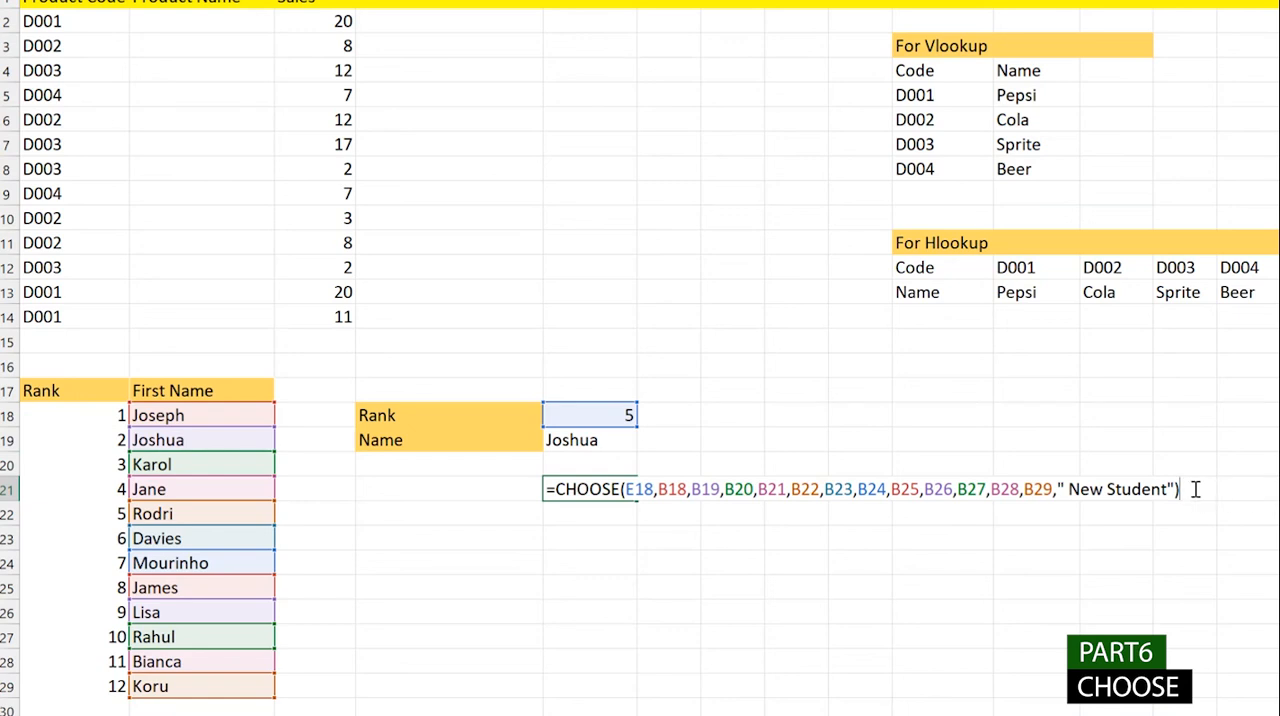
key(Return)
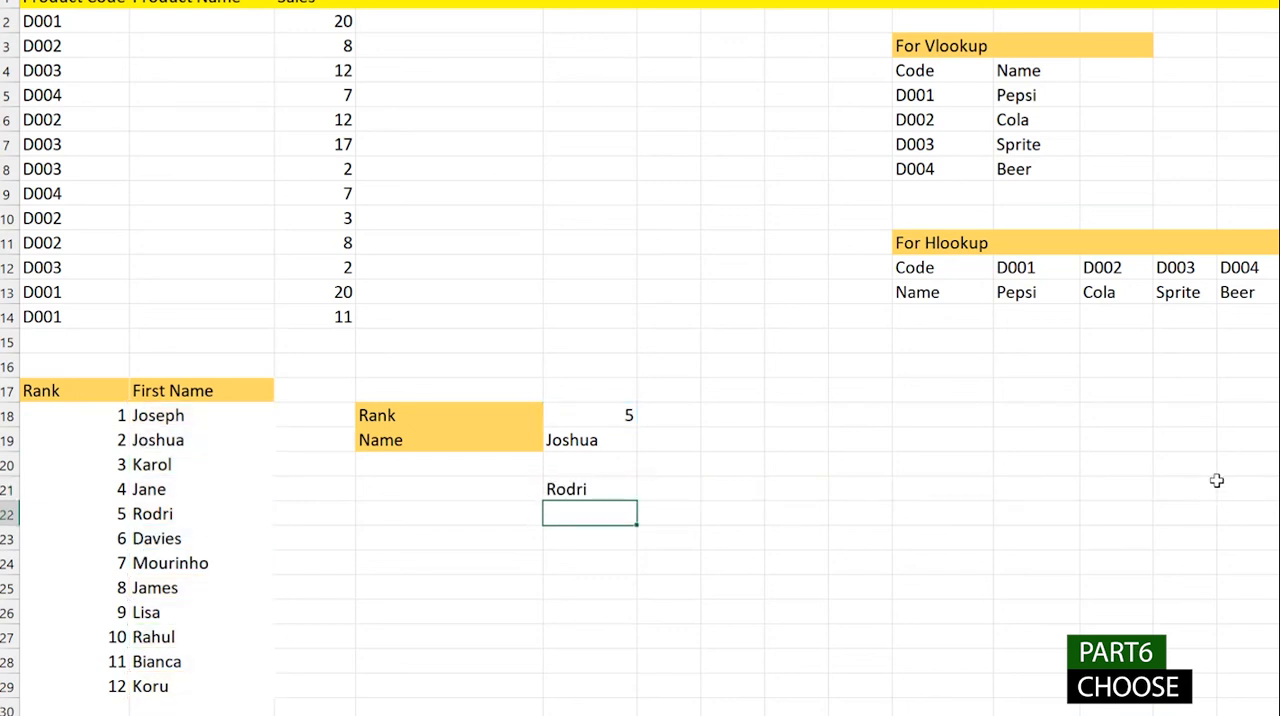
- Check the CHOOSE result in E21 against the rank list, and set the Rank in E18 to 9
click(600, 484)
click(640, 399)
click(629, 413)
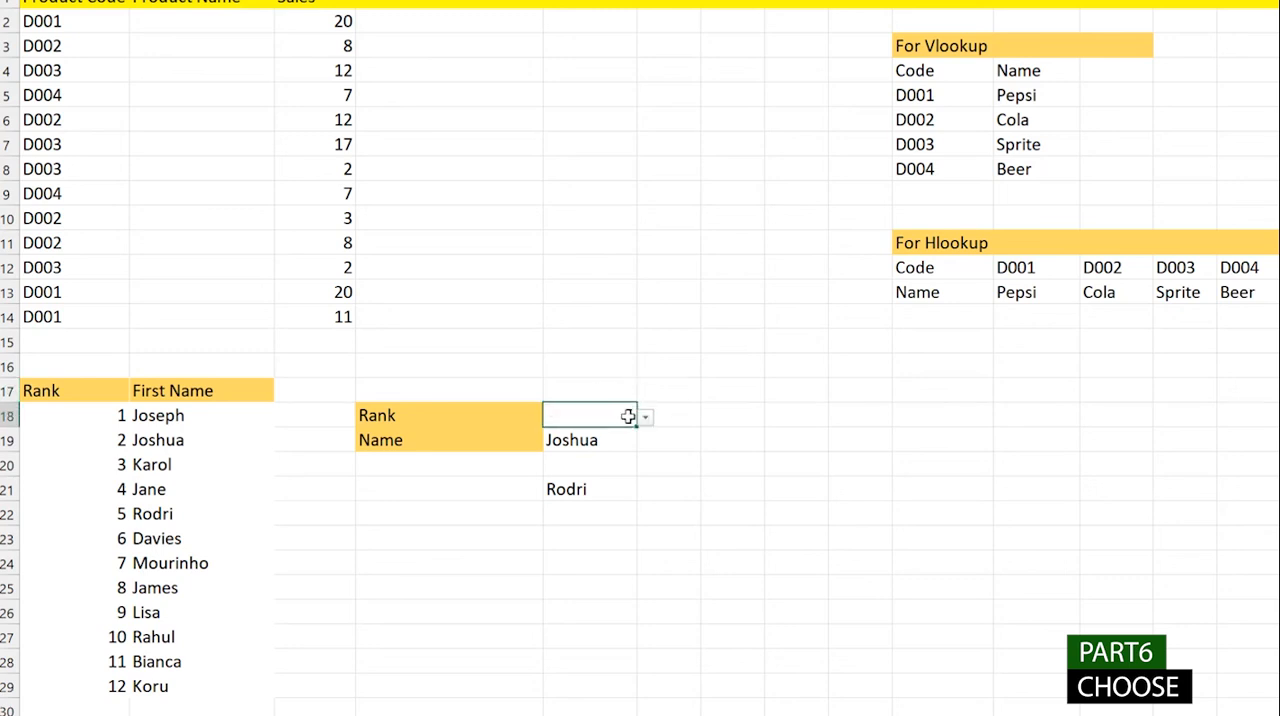
drag(183, 538, 57, 516)
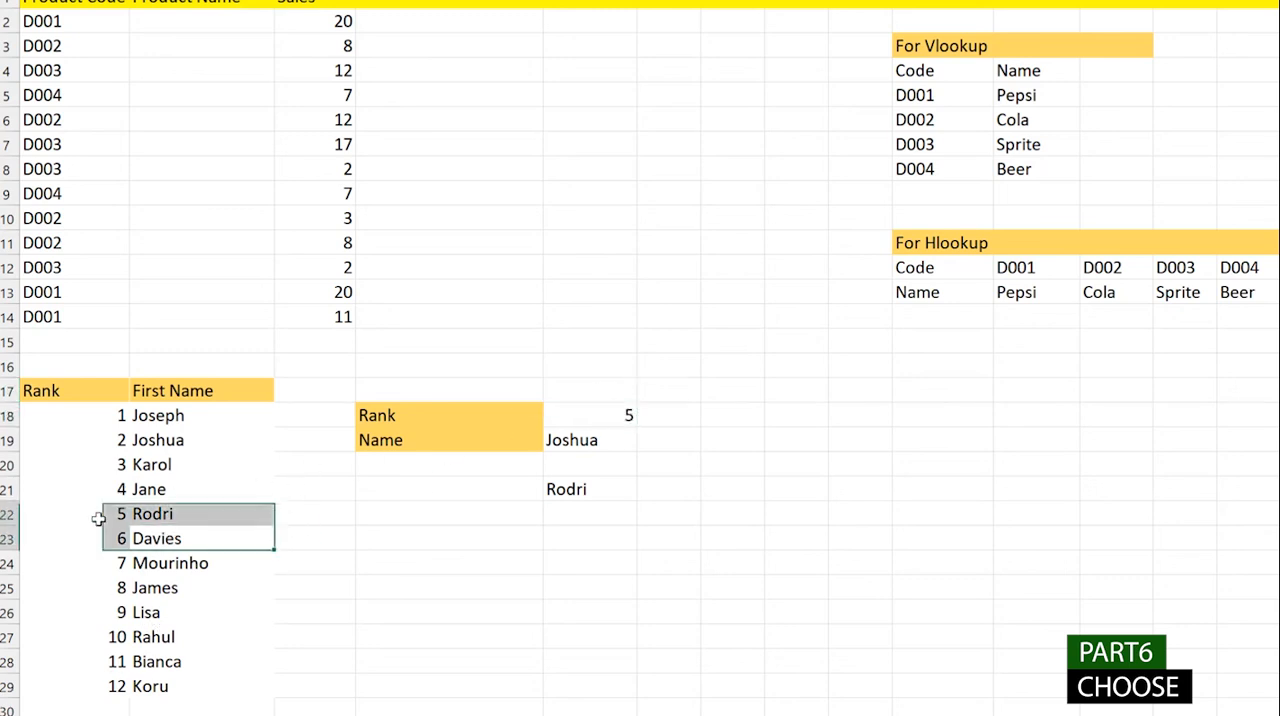
click(634, 417)
click(646, 416)
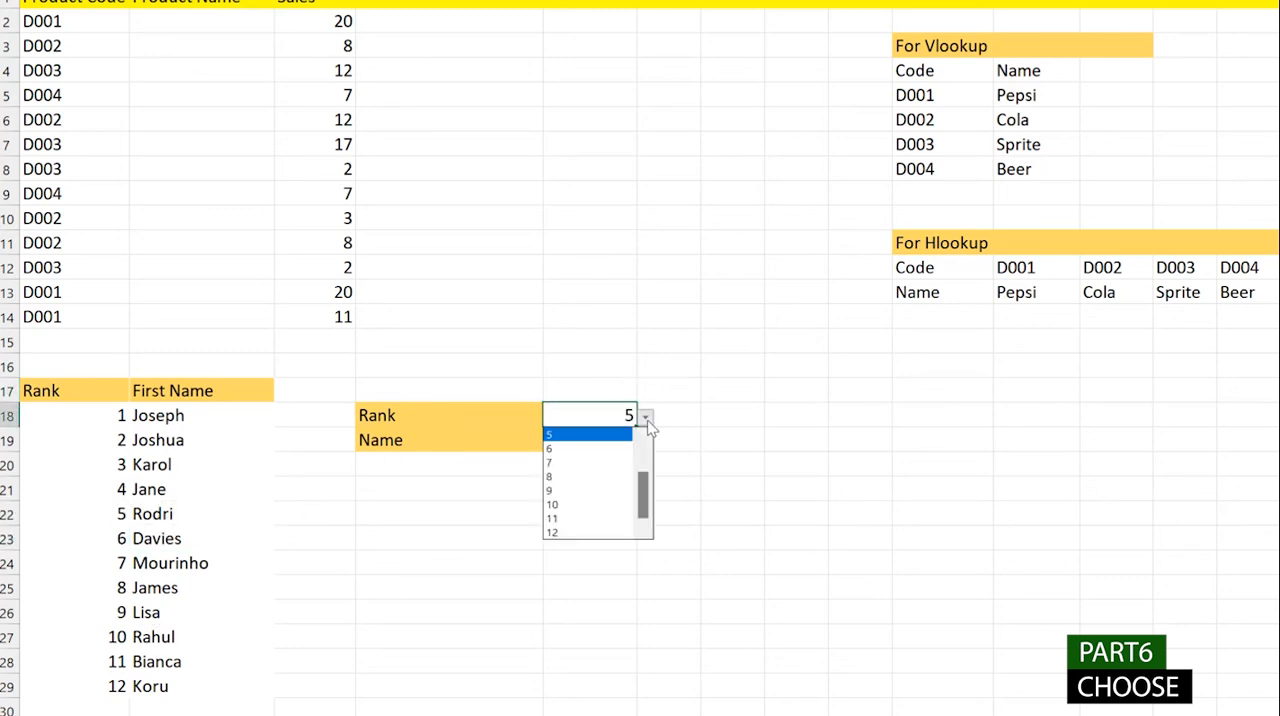
click(612, 492)
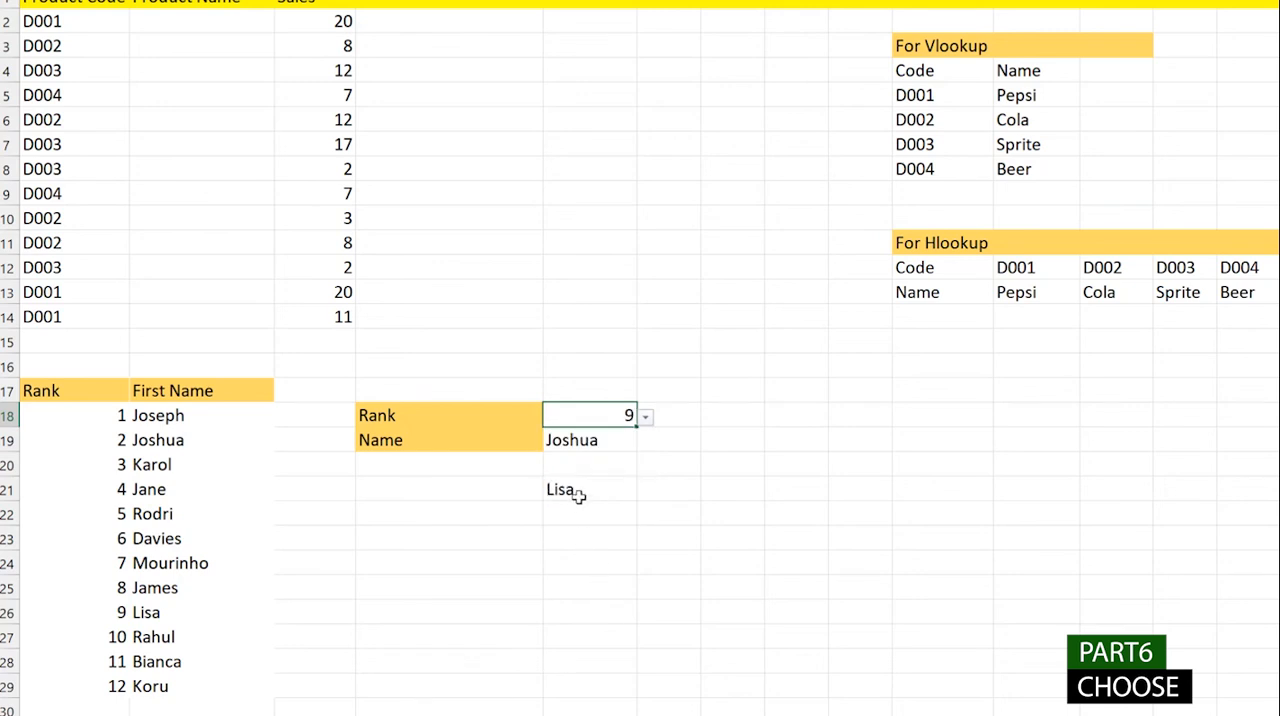
- Clear the CHOOSE formula from E21
click(576, 492)
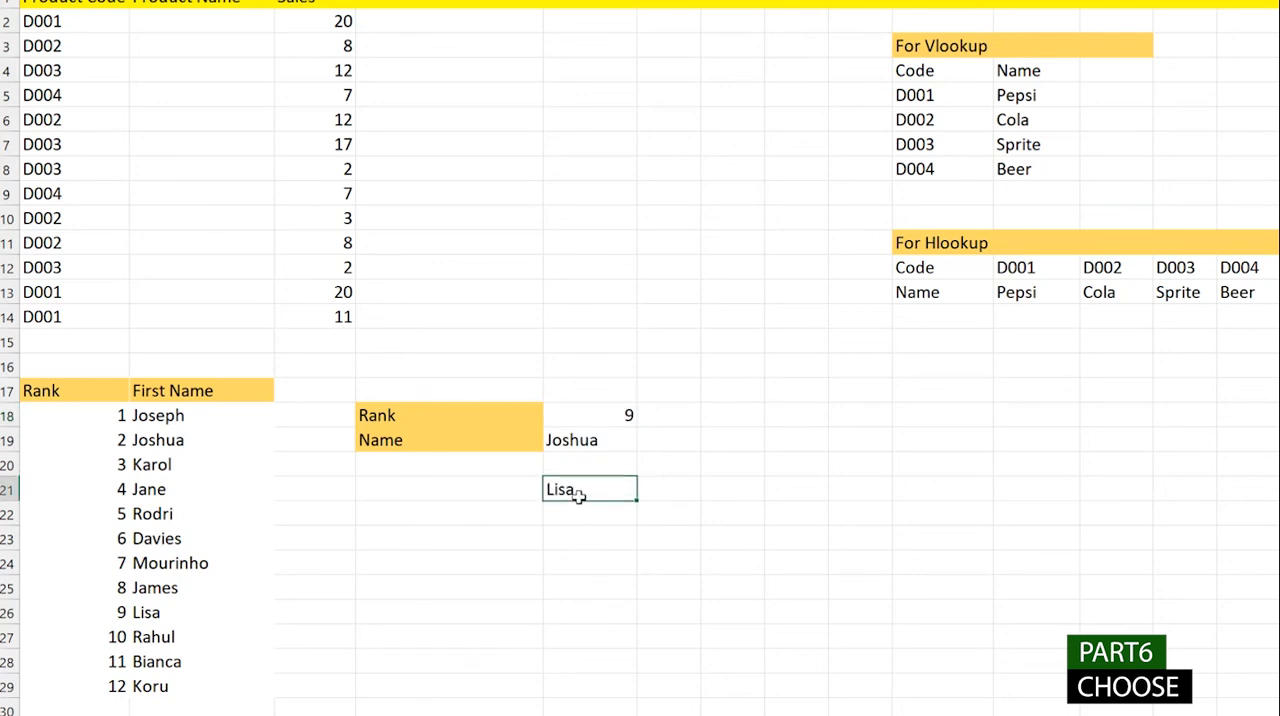
key(BackSpace)
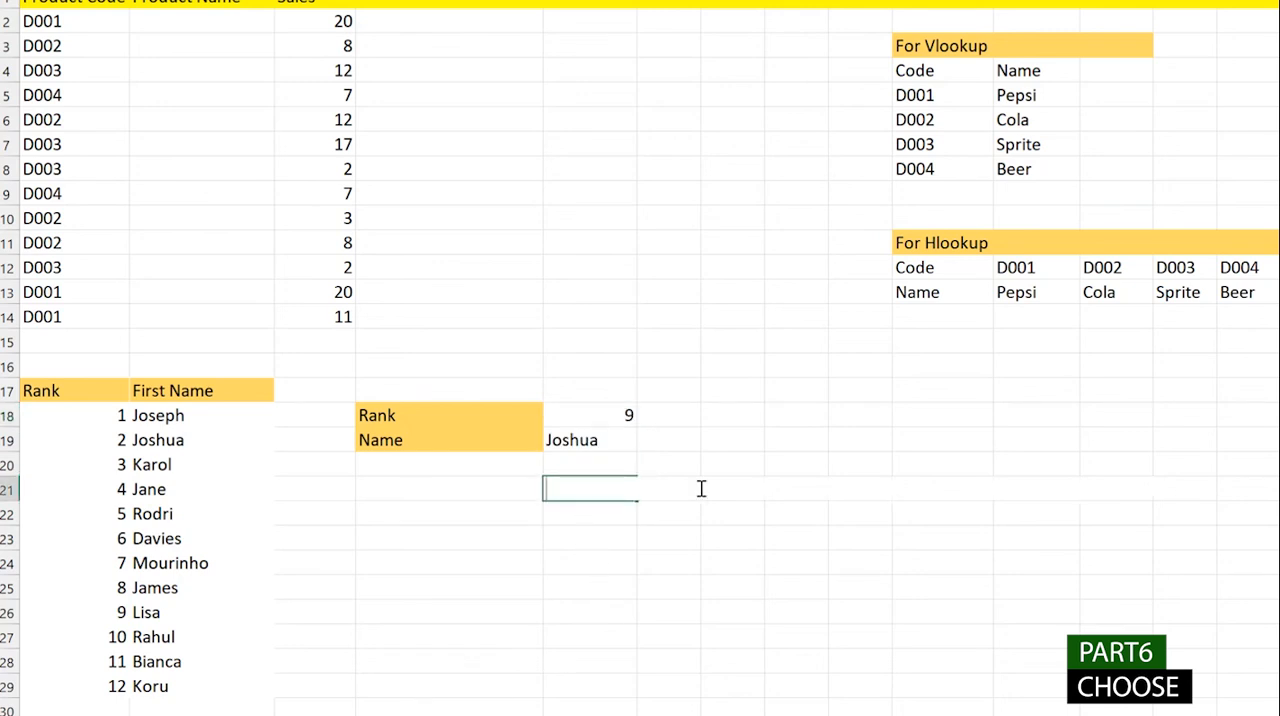